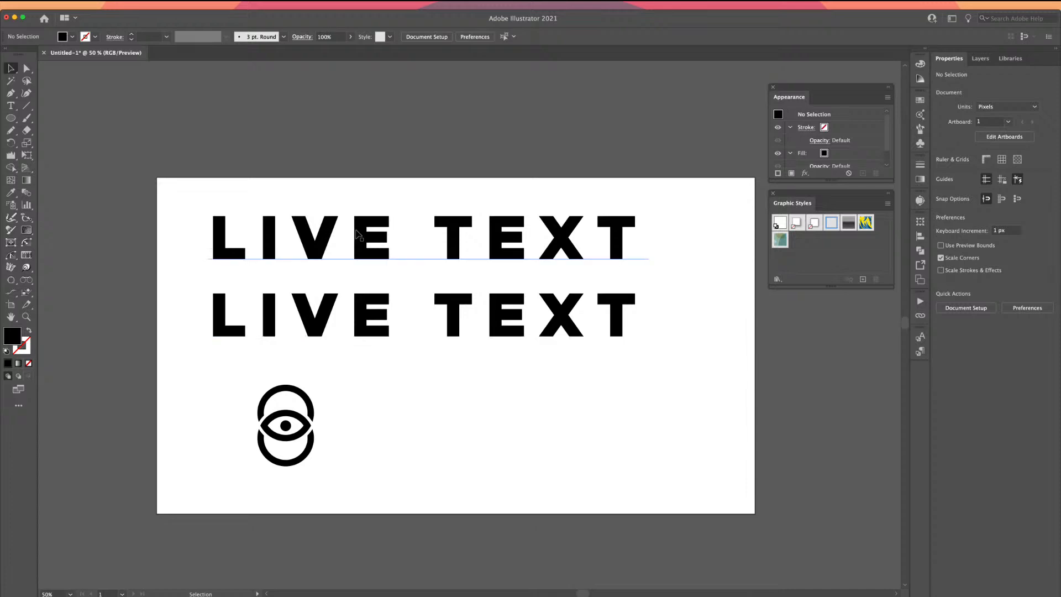
- Select the upper LIVE TEXT line and move the floating Appearance panel over the artboard's upper right corner
{"action": "left_click", "coordinate": [299, 252]}
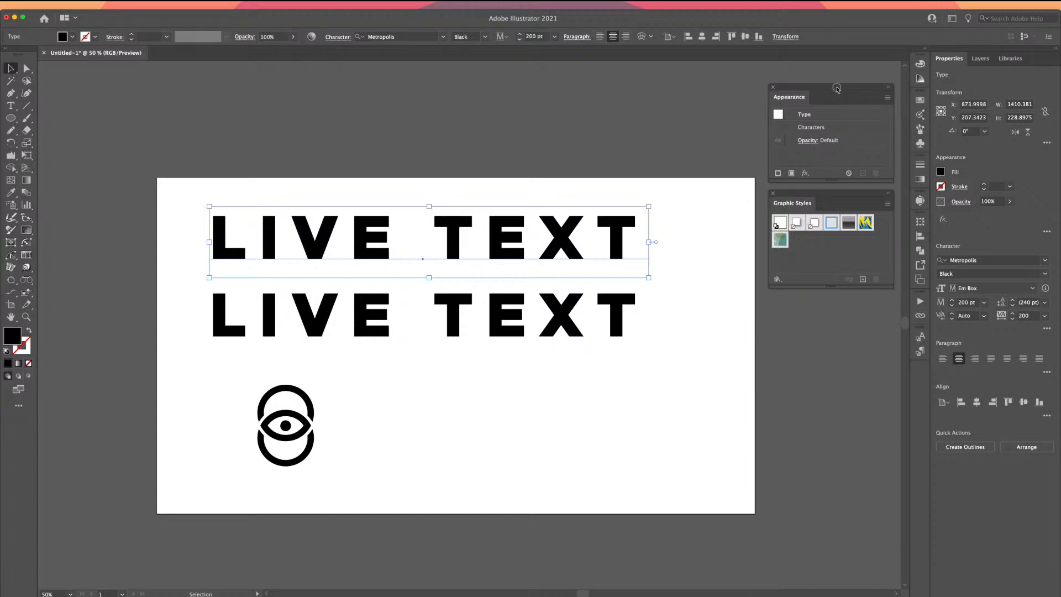
{"action": "left_click_drag", "start_coordinate": [838, 85], "coordinate": [825, 92]}
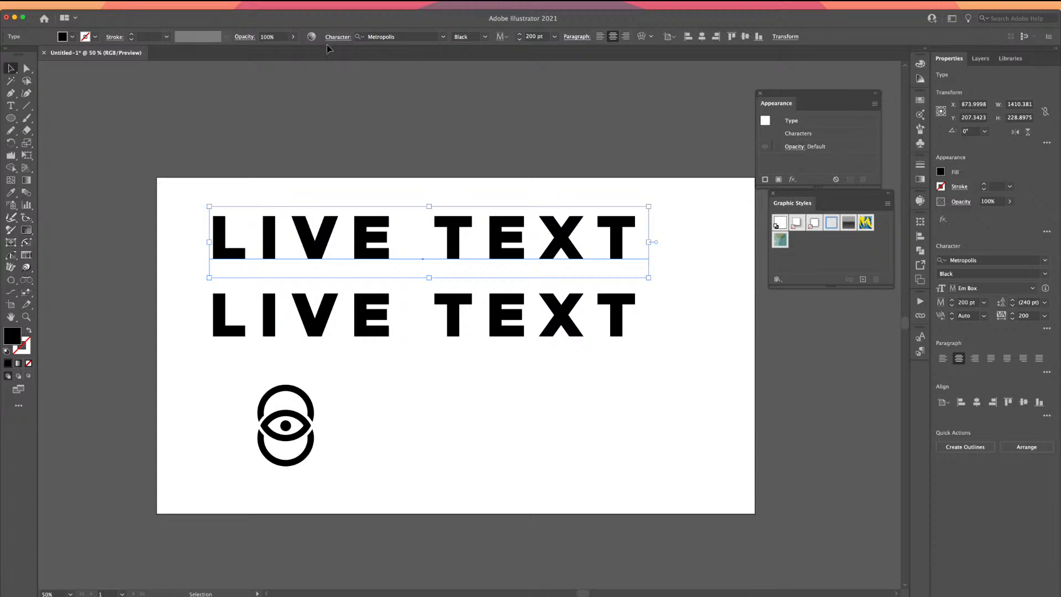
{"action": "left_click", "coordinate": [225, 7]}
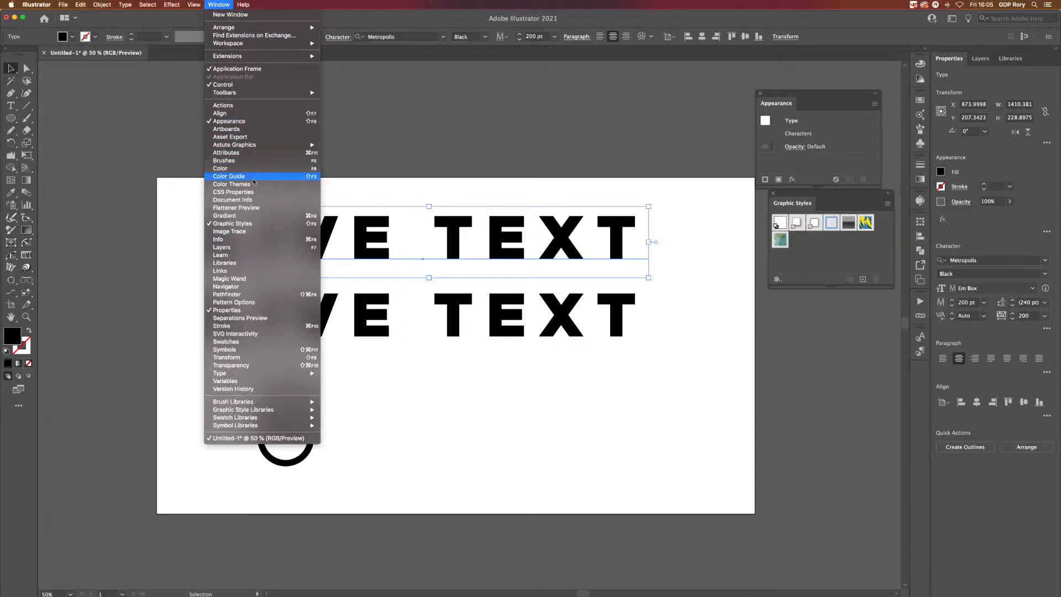
{"action": "left_click", "coordinate": [270, 225]}
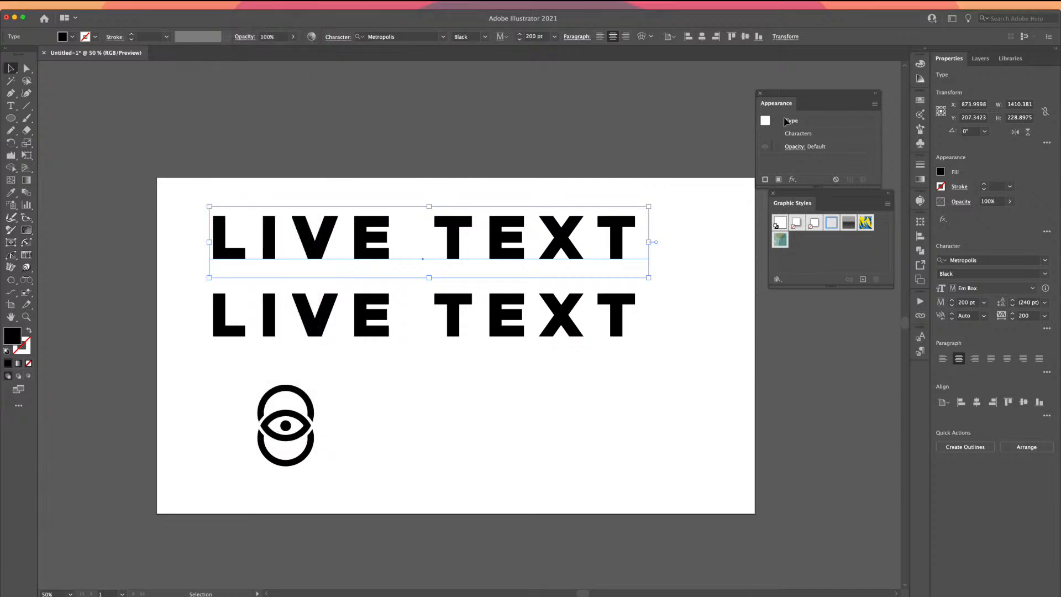
{"action": "left_click_drag", "start_coordinate": [797, 96], "coordinate": [701, 115]}
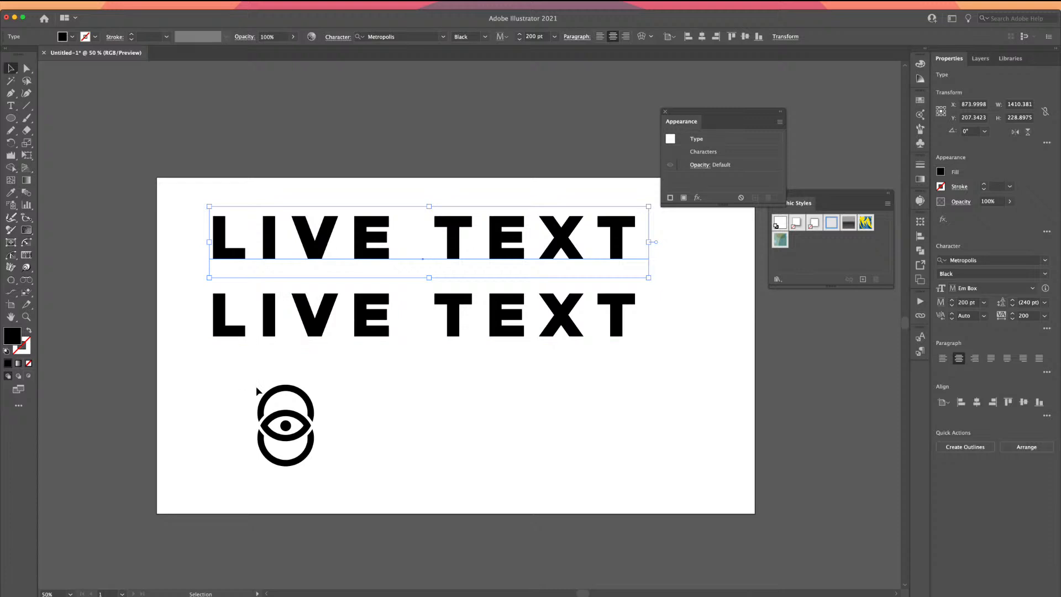
- Select the ellipse at the centre of the eye icon and enlarge the Appearance panel to fit all its attributes
{"action": "left_click", "coordinate": [275, 389]}
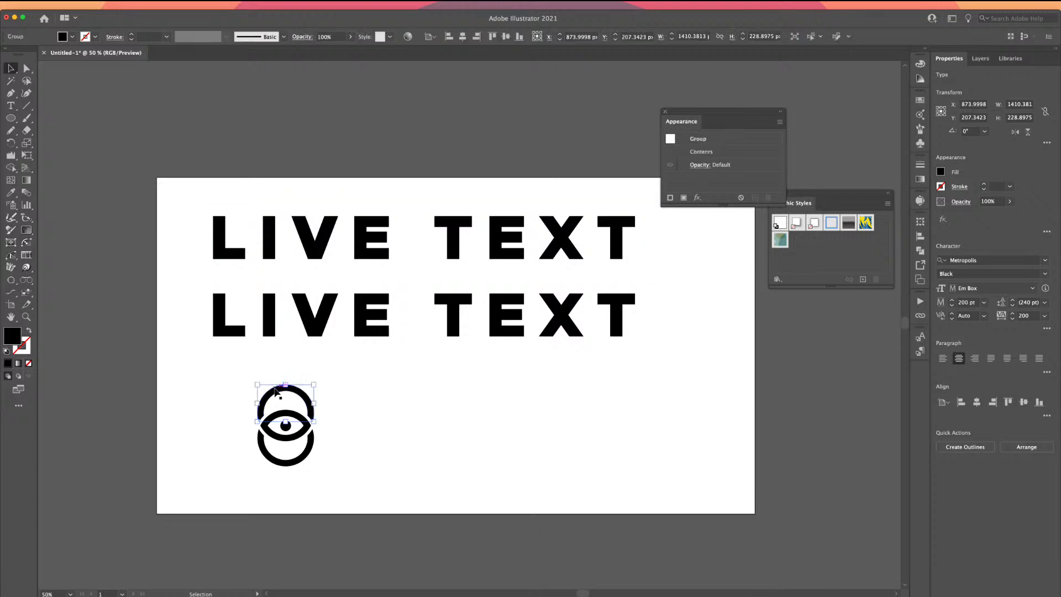
{"action": "left_click", "coordinate": [287, 431]}
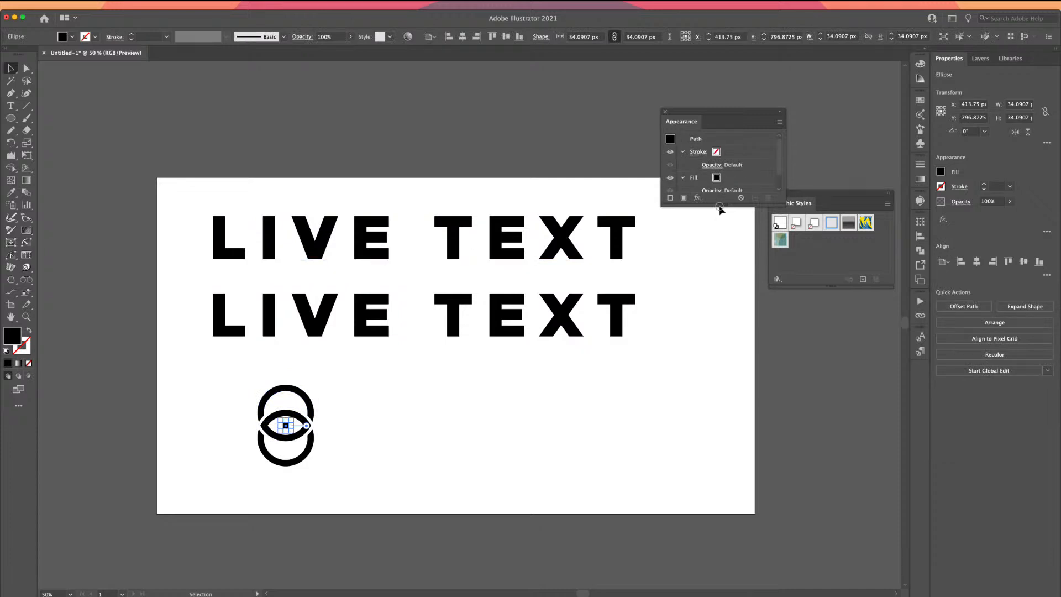
{"action": "left_click_drag", "start_coordinate": [721, 209], "coordinate": [718, 229]}
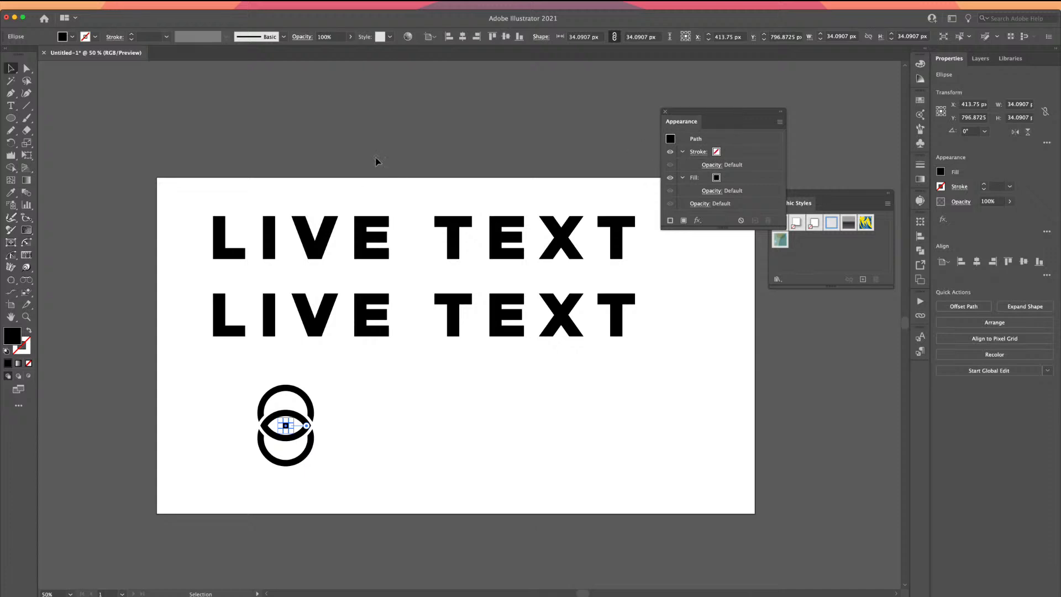
- Set the fill of the upper LIVE TEXT line to None
{"action": "left_click", "coordinate": [351, 234]}
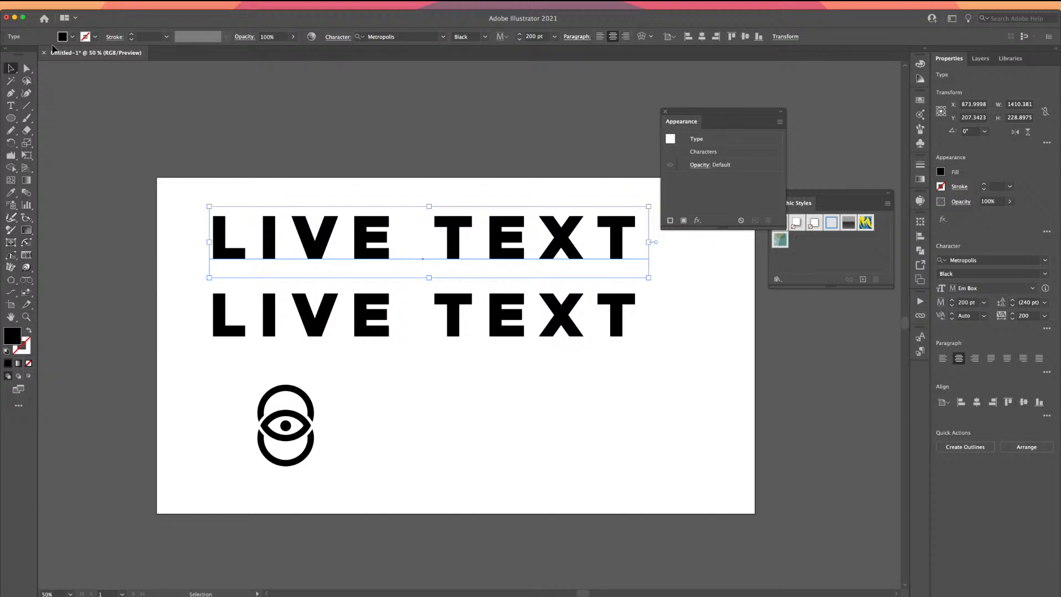
{"action": "left_click", "coordinate": [73, 38]}
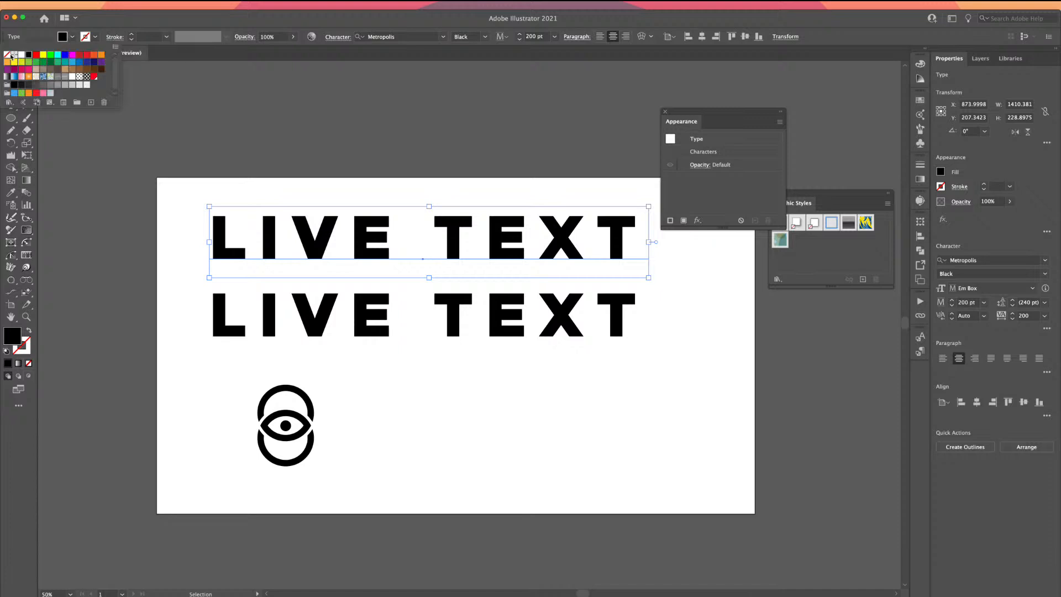
{"action": "left_click", "coordinate": [8, 56]}
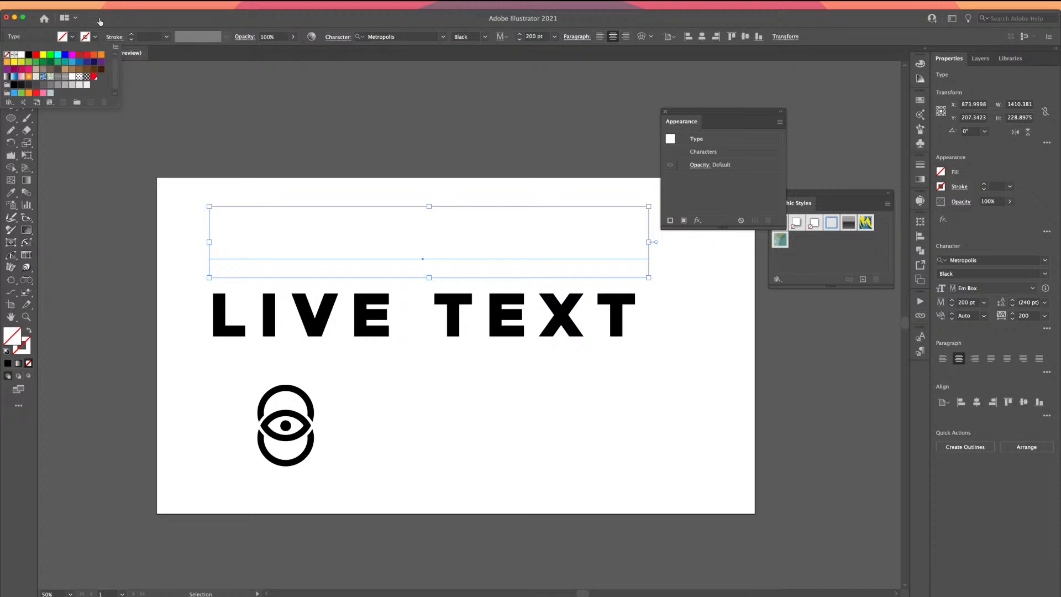
{"action": "left_click", "coordinate": [211, 192]}
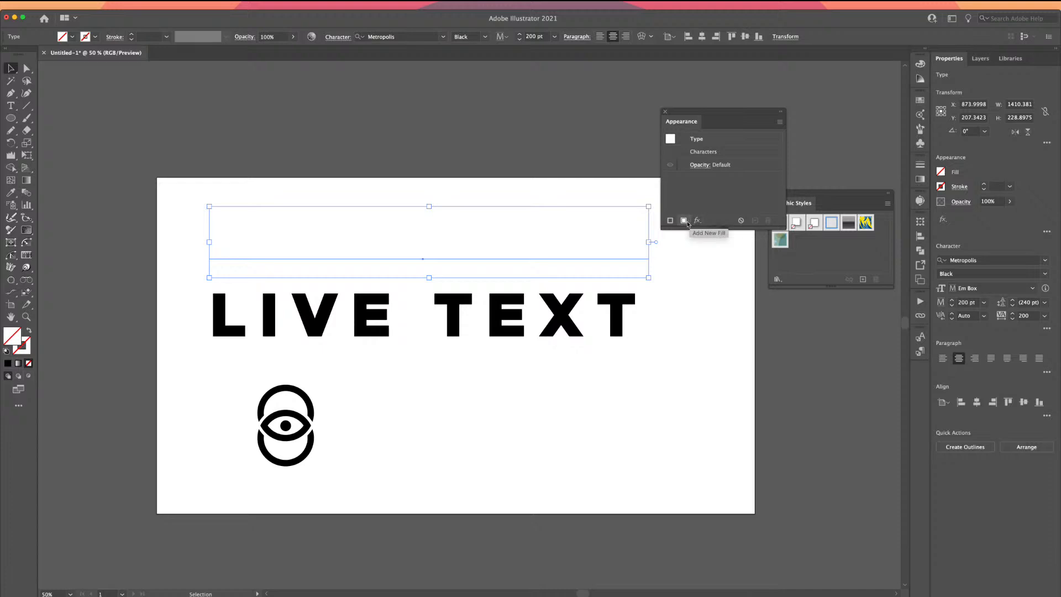
- Add a new fill to the upper text's appearance and colour it RGB Magenta
{"action": "left_click", "coordinate": [684, 221]}
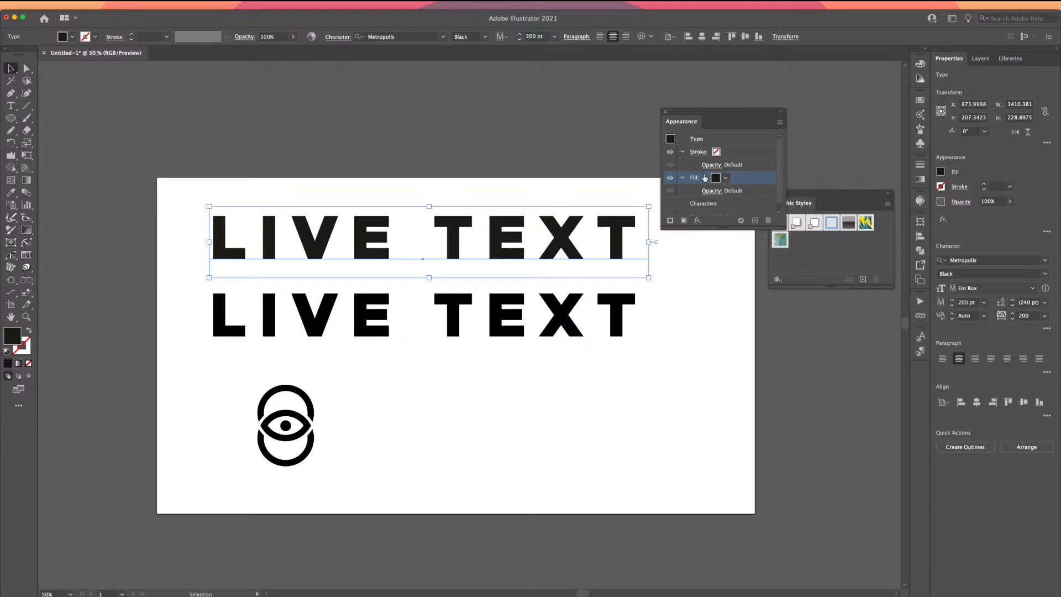
{"action": "left_click", "coordinate": [727, 180]}
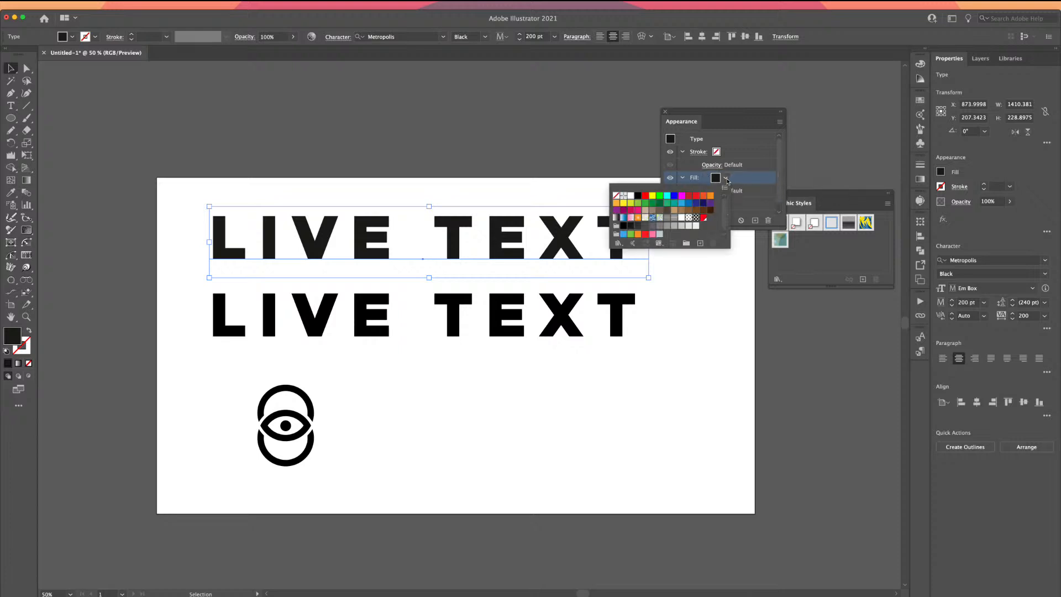
{"action": "left_click", "coordinate": [688, 197]}
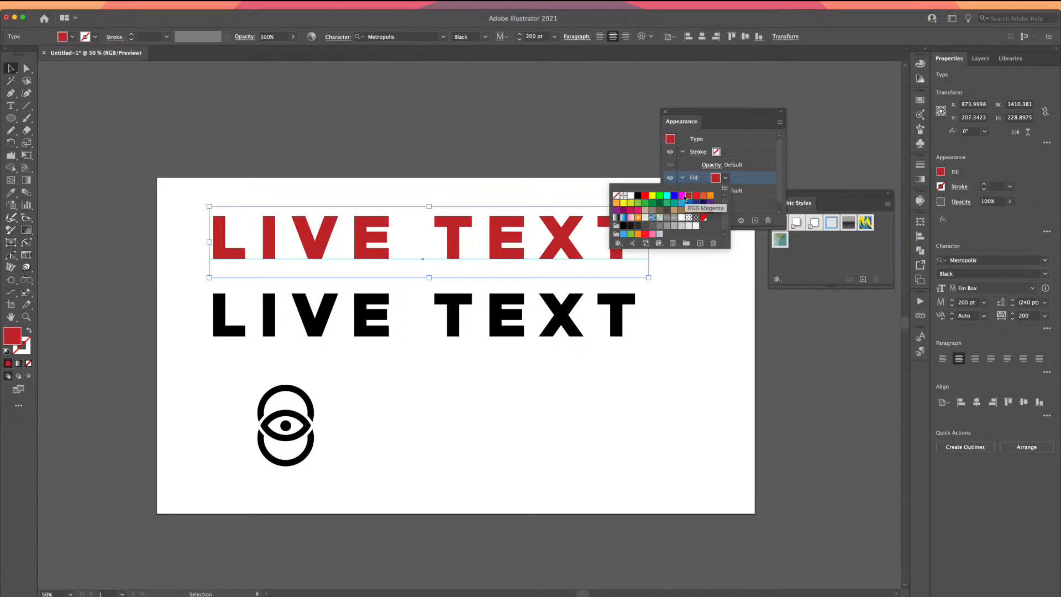
{"action": "left_click", "coordinate": [683, 196]}
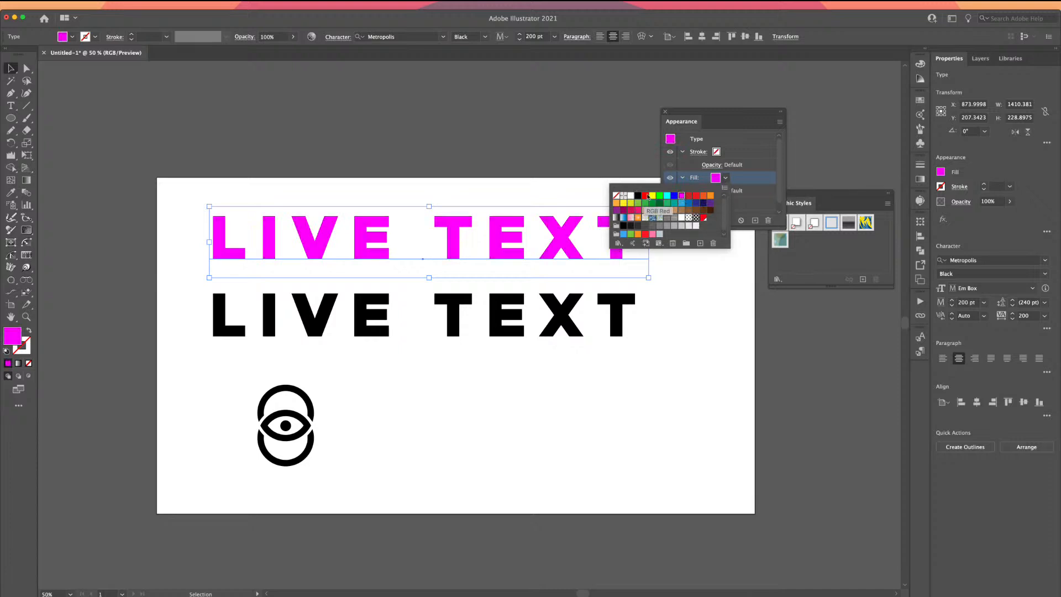
{"action": "left_click", "coordinate": [742, 179]}
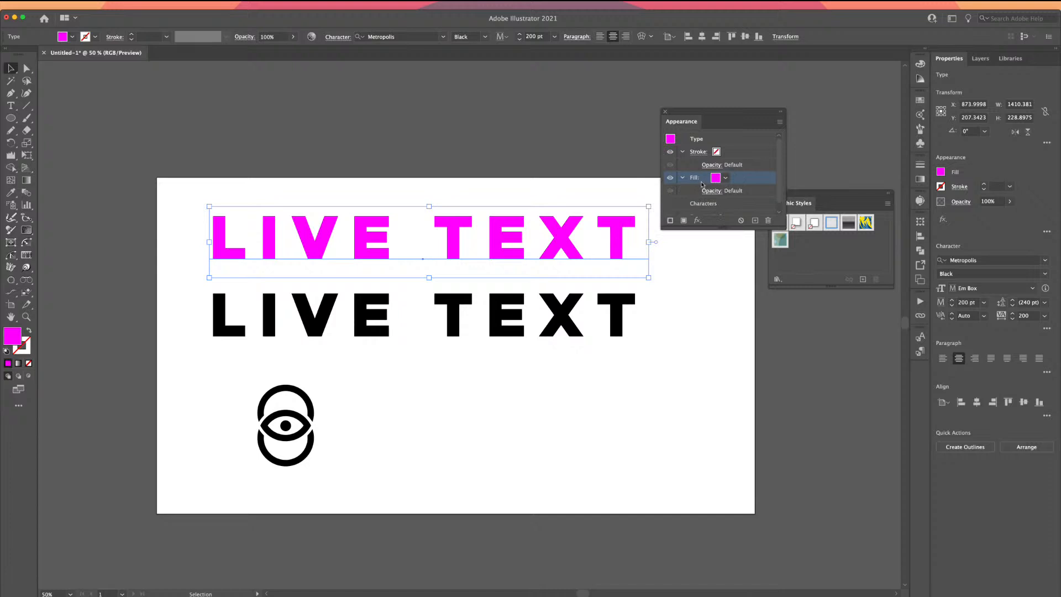
- Give the upper text an orange stroke (R=247 G=147 B=30) with a weight of 7 pt
{"action": "left_click", "coordinate": [717, 151]}
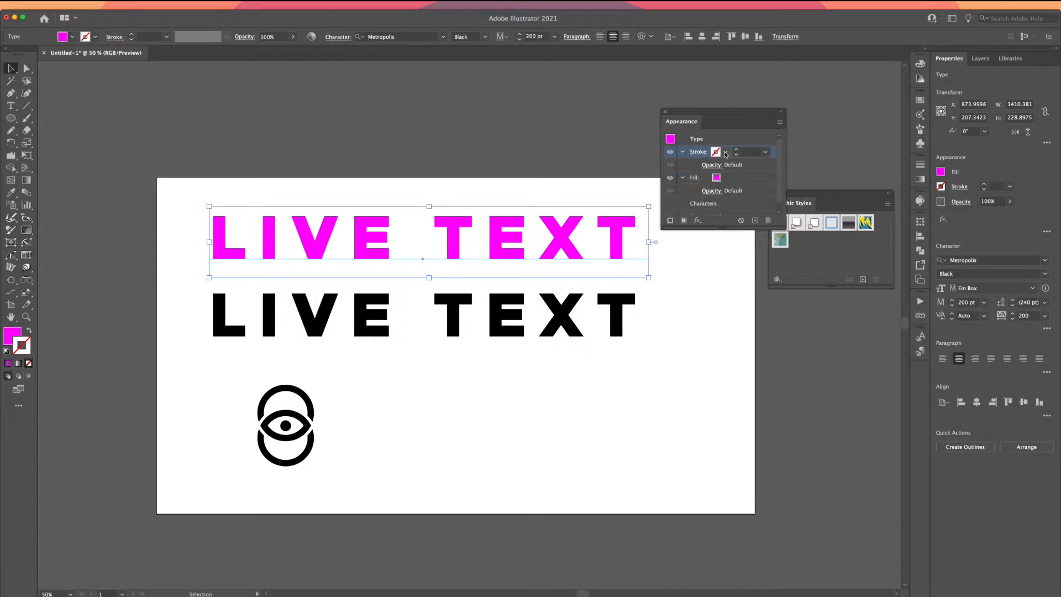
{"action": "left_click", "coordinate": [714, 153]}
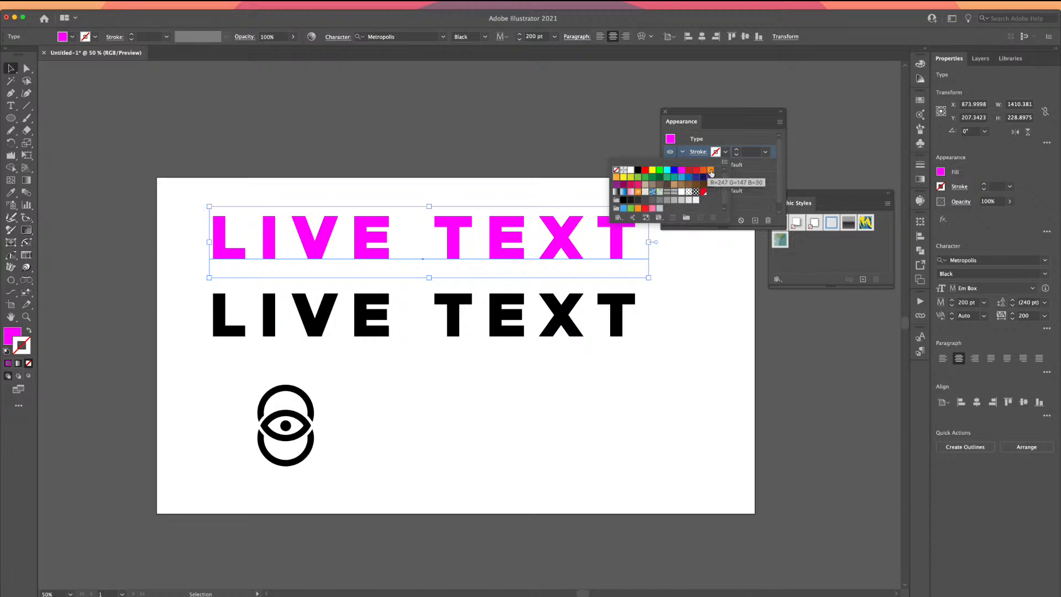
{"action": "left_click", "coordinate": [711, 170]}
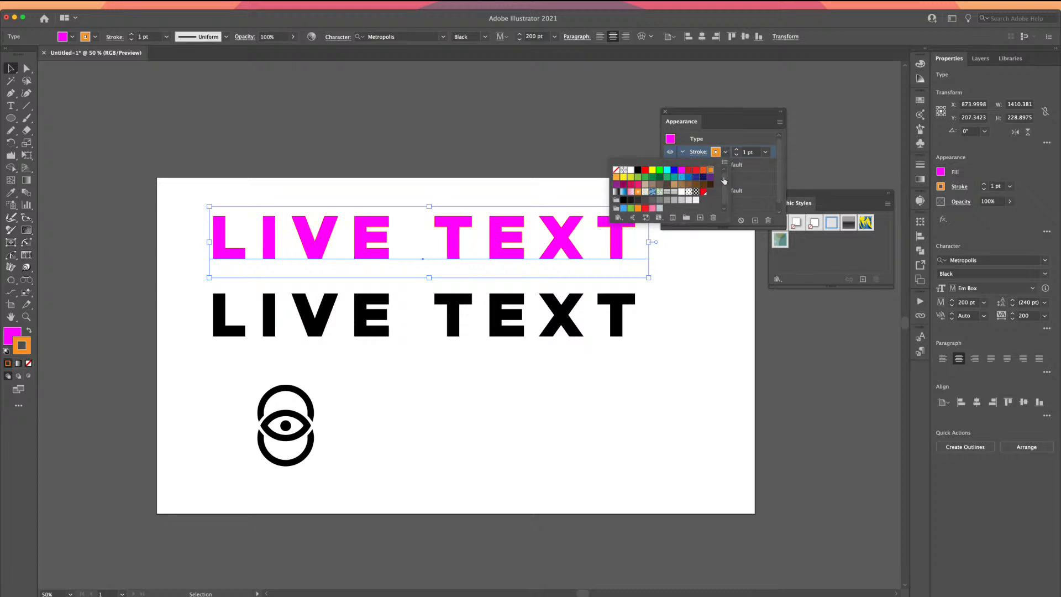
{"action": "left_click", "coordinate": [737, 150]}
{"action": "left_click", "coordinate": [736, 150]}
{"action": "left_click", "coordinate": [737, 150]}
{"action": "left_click", "coordinate": [736, 150]}
{"action": "left_click", "coordinate": [736, 150]}
{"action": "left_click", "coordinate": [736, 150]}
{"action": "left_click", "coordinate": [736, 150]}
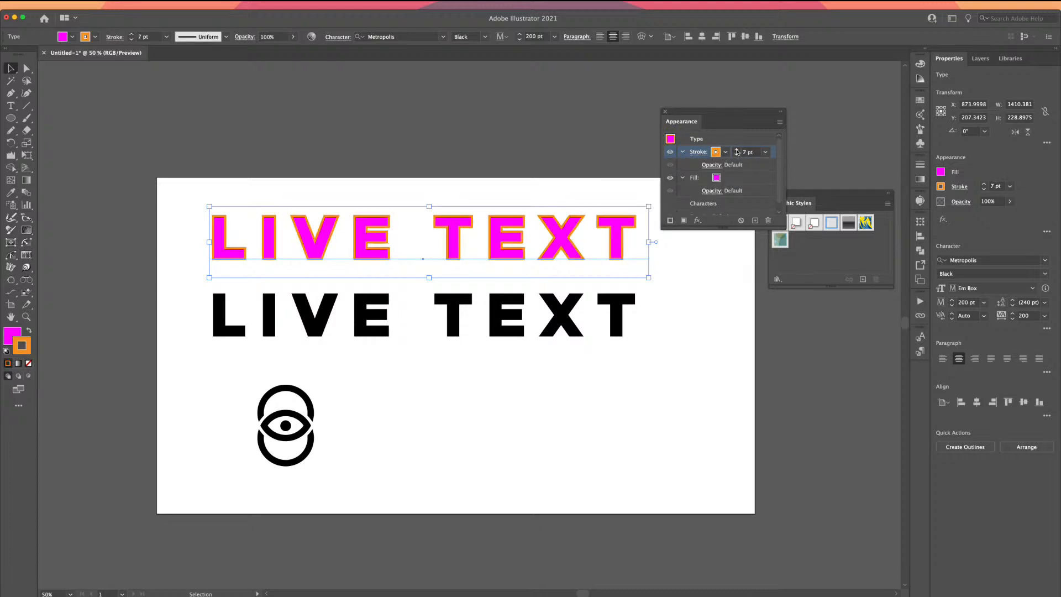
- Try round corners and a dashed line with 6 pt dashes and 3 pt gaps, and set the stroke colour back to None
{"action": "left_click", "coordinate": [694, 153]}
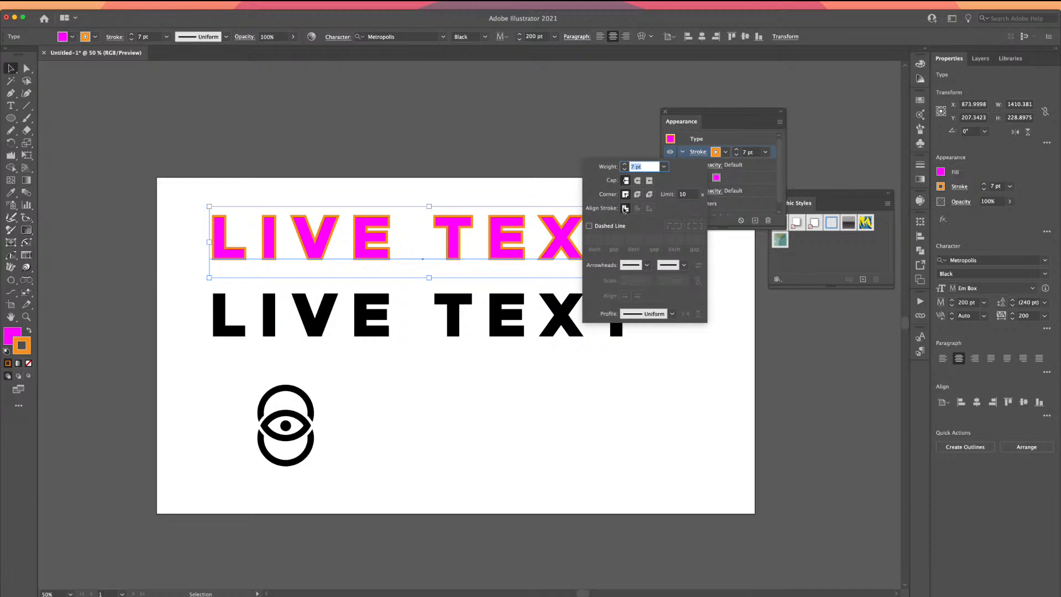
{"action": "left_click", "coordinate": [638, 194]}
{"action": "left_click", "coordinate": [589, 225]}
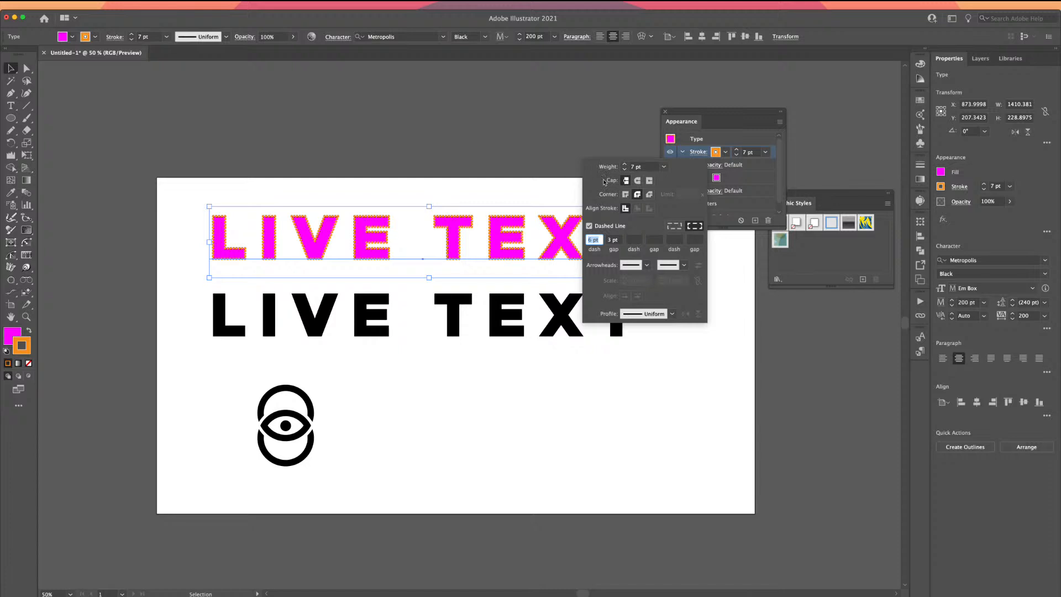
{"action": "left_click", "coordinate": [698, 140]}
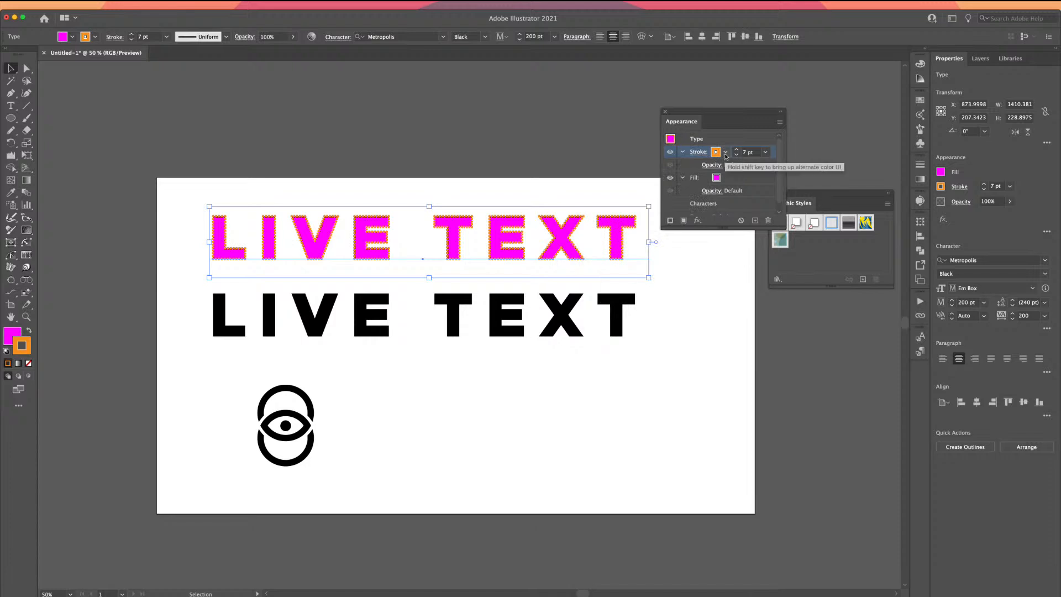
{"action": "left_click", "coordinate": [726, 154]}
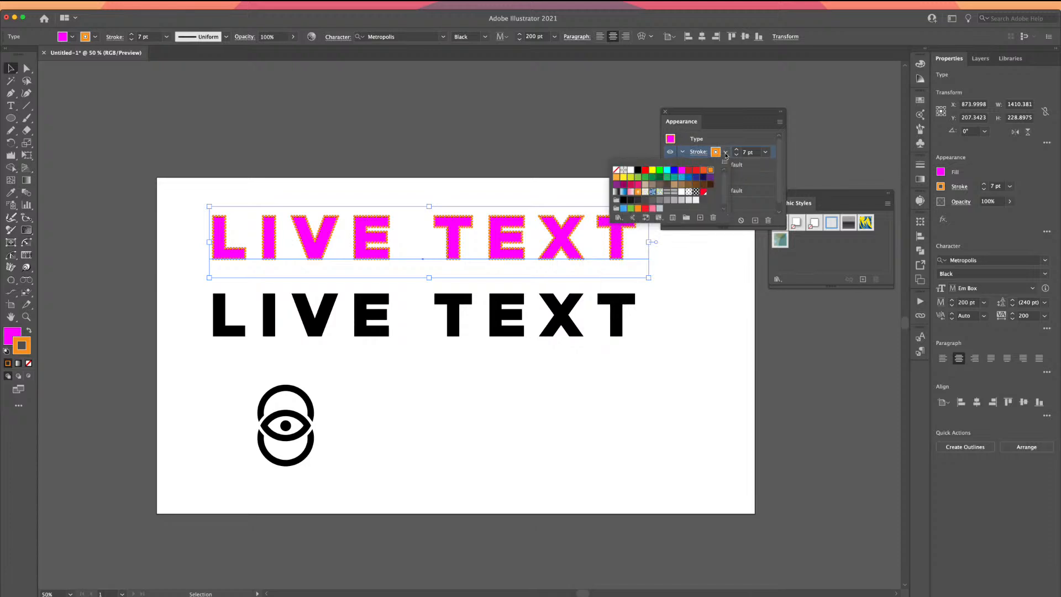
{"action": "left_click", "coordinate": [617, 172]}
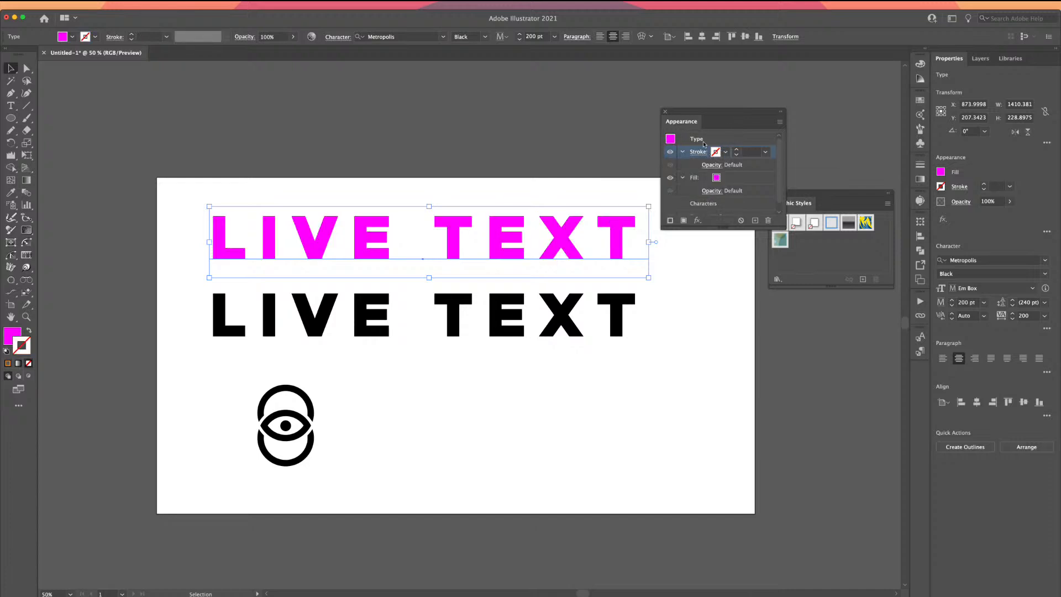
- Add a second fill to the upper text, placed below the stroke and above the first fill, and colour it dark blue
{"action": "left_click", "coordinate": [683, 221]}
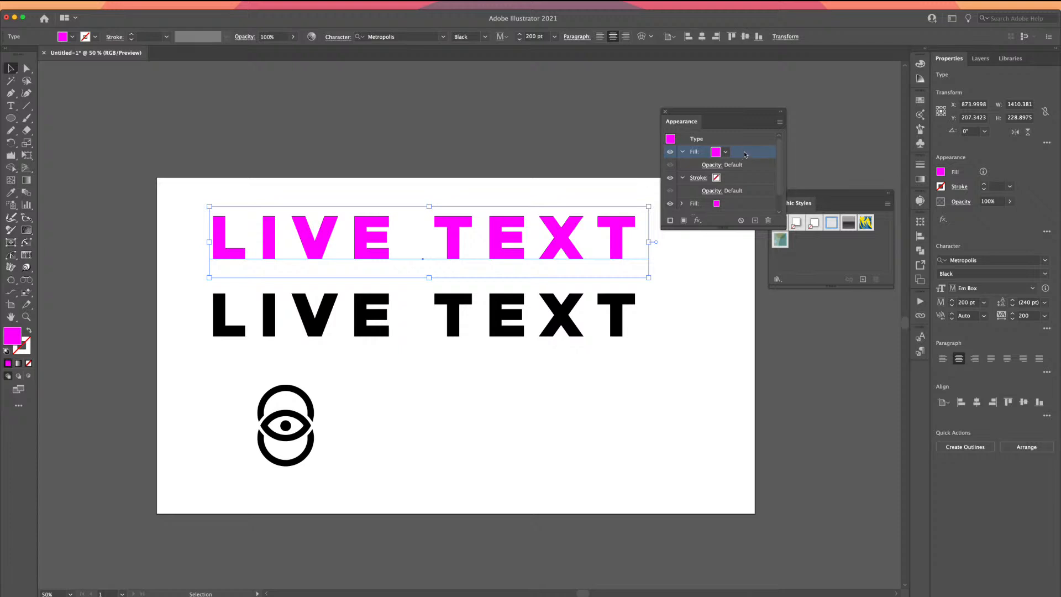
{"action": "mouse_move", "coordinate": [738, 179]}
{"action": "left_mouse_down"}
{"action": "mouse_move", "coordinate": [733, 196]}
{"action": "mouse_move", "coordinate": [728, 170]}
{"action": "mouse_move", "coordinate": [725, 207]}
{"action": "mouse_move", "coordinate": [725, 168]}
{"action": "left_mouse_up"}
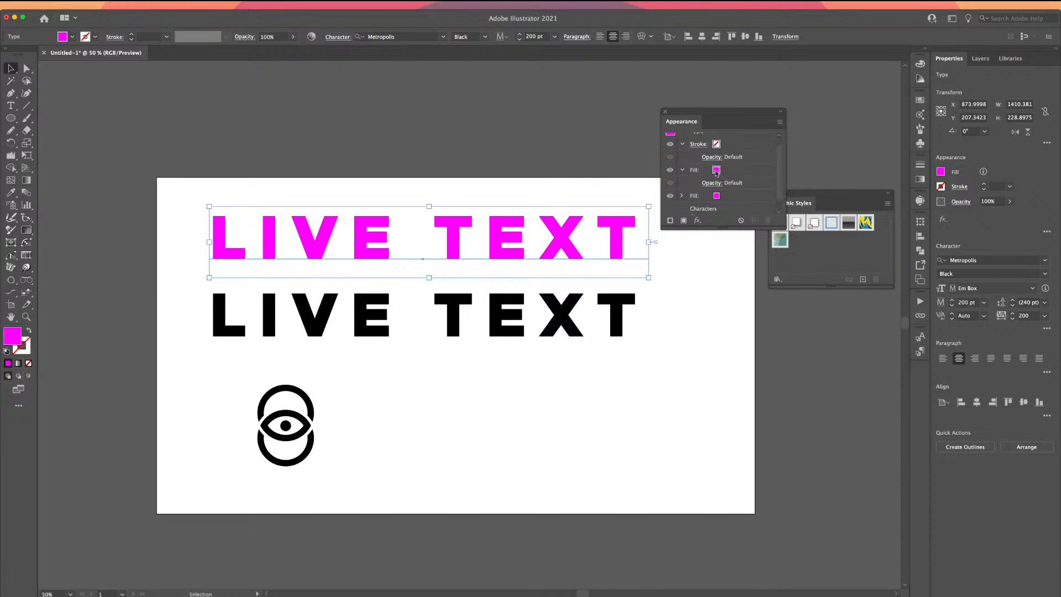
{"action": "left_click", "coordinate": [725, 172]}
{"action": "left_click", "coordinate": [726, 171]}
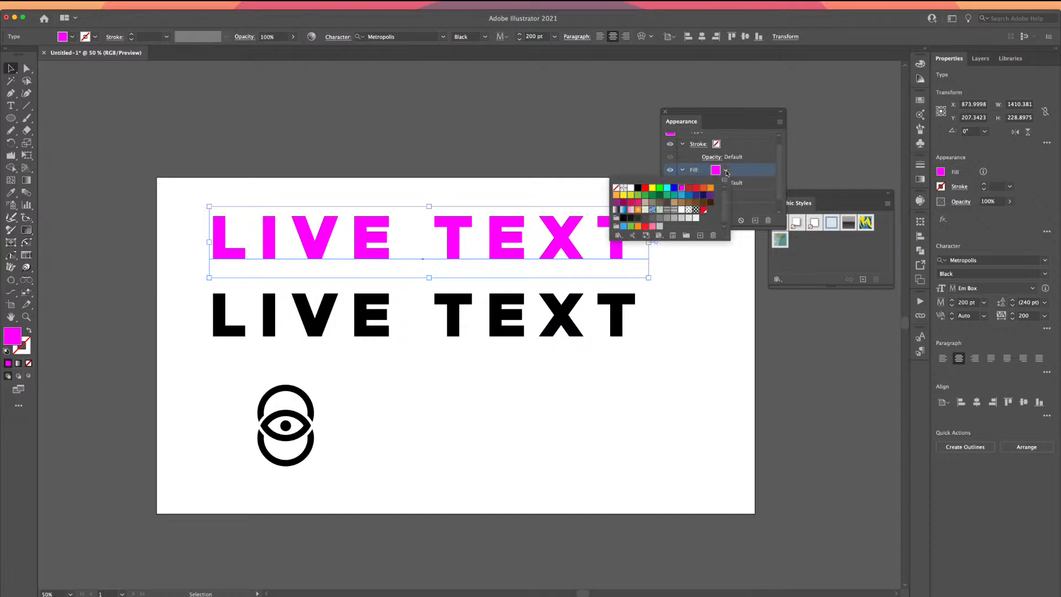
{"action": "left_click", "coordinate": [704, 198]}
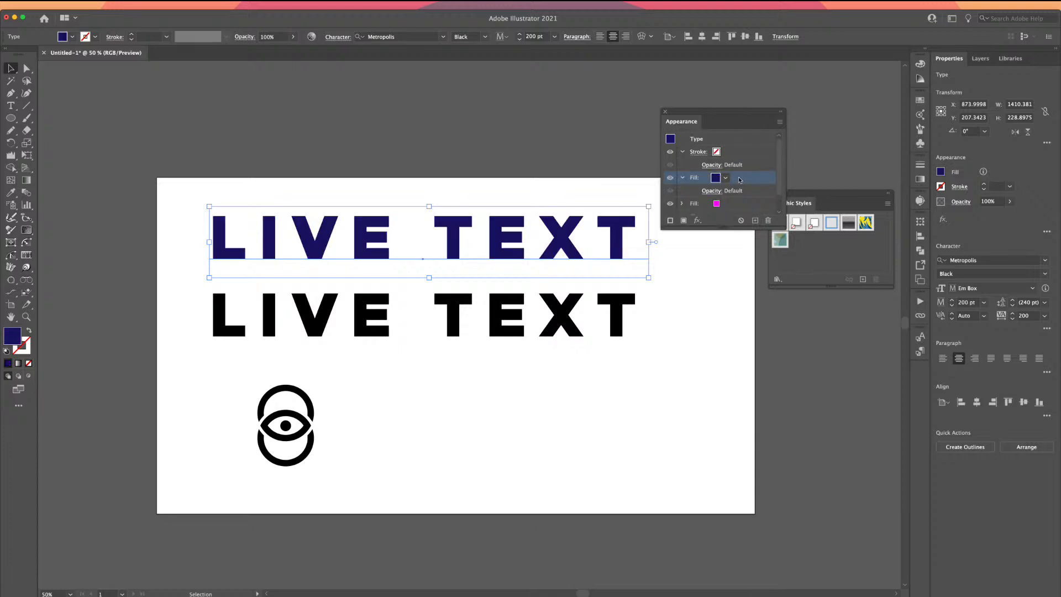
- Move the dark blue fill beneath the magenta fill in the text's appearance
{"action": "left_click_drag", "start_coordinate": [738, 179], "coordinate": [731, 208]}
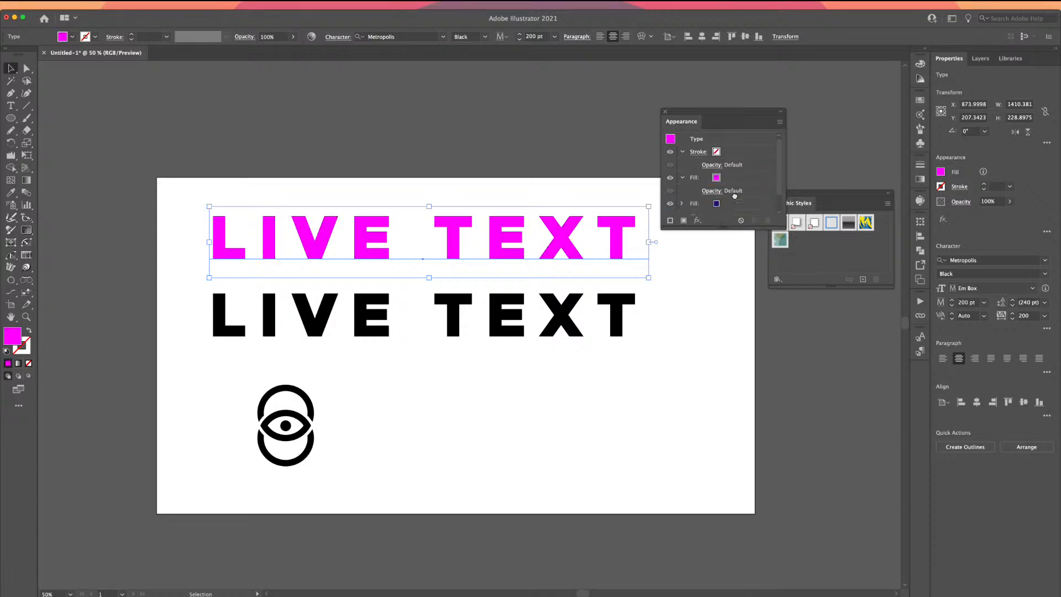
{"action": "left_click", "coordinate": [727, 207]}
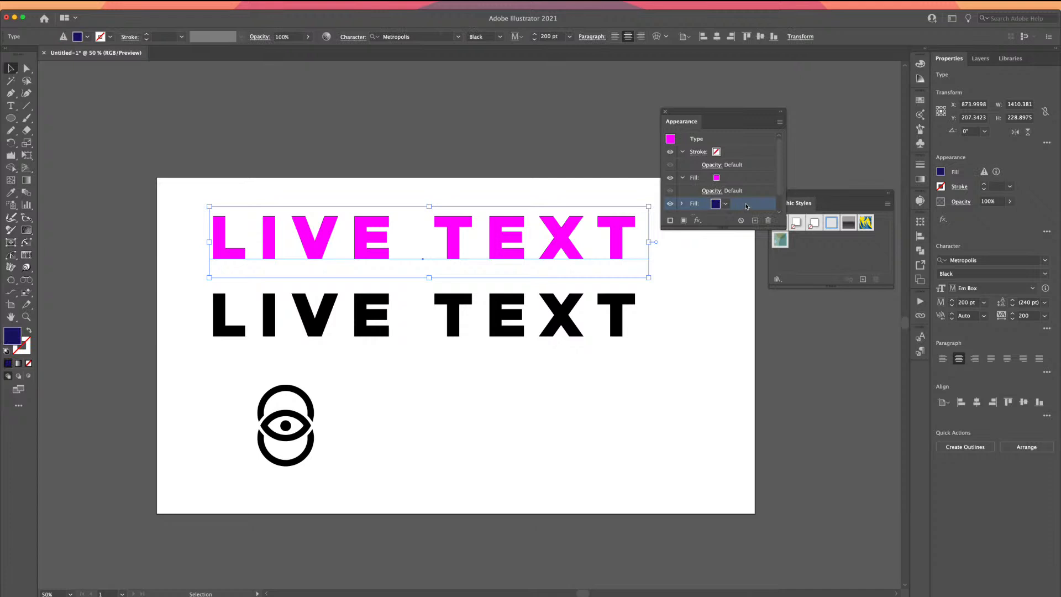
- Add a Transform effect to the dark blue fill of the upper text, with the text left in view
{"action": "scroll", "coordinate": [746, 205], "scroll_direction": "down", "scroll_amount": 2}
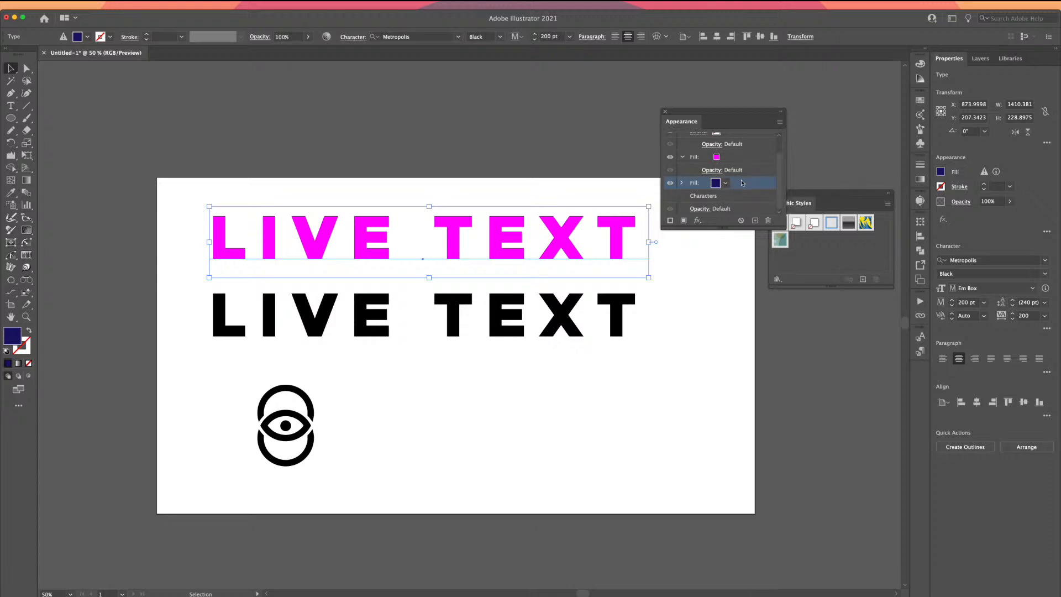
{"action": "left_click", "coordinate": [743, 158]}
{"action": "left_click", "coordinate": [743, 183]}
{"action": "left_click", "coordinate": [699, 221]}
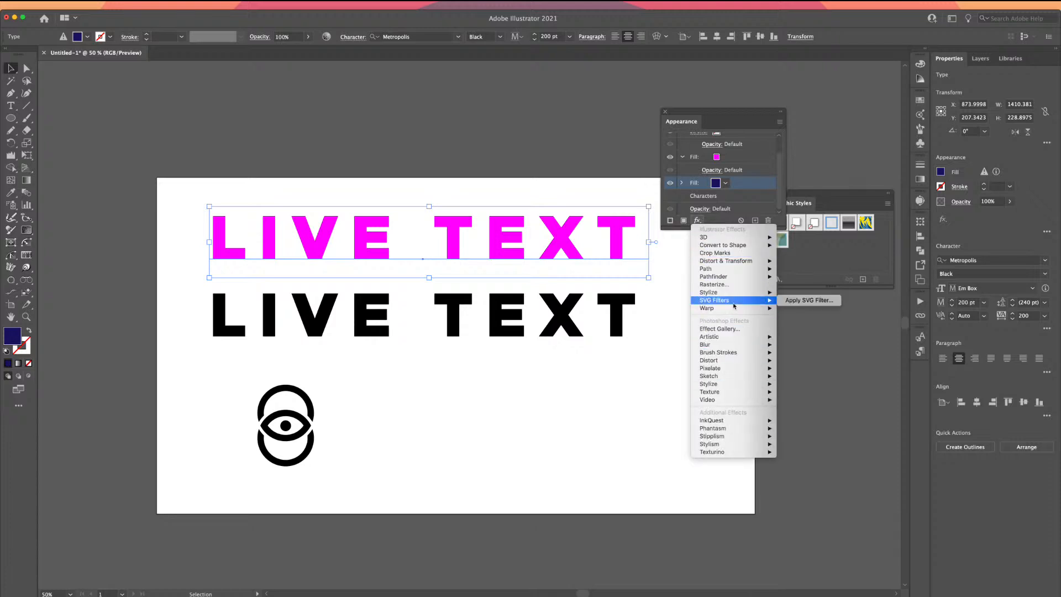
{"action": "mouse_move", "coordinate": [737, 271]}
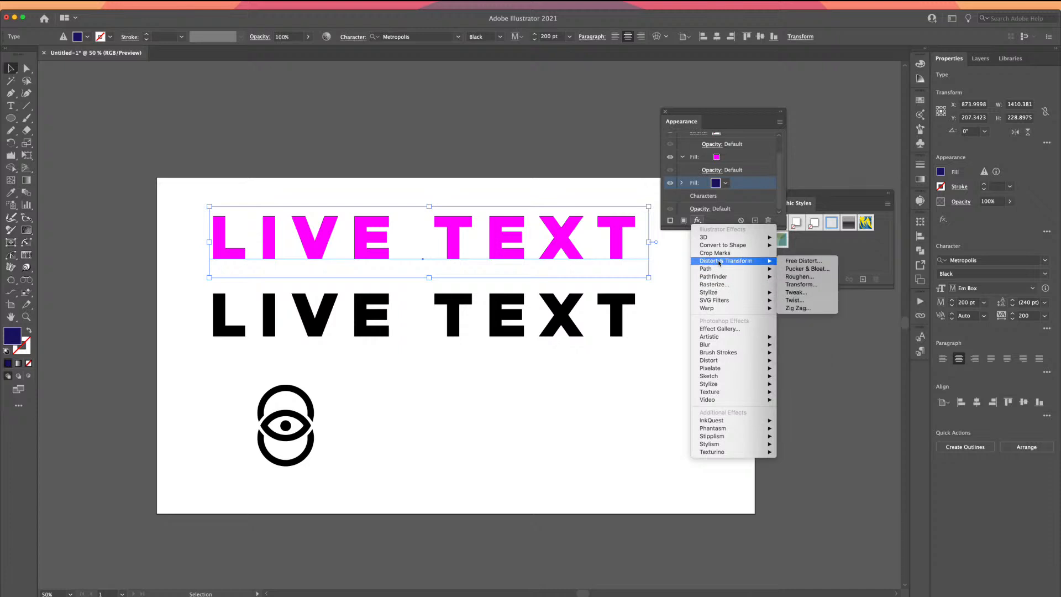
{"action": "left_click", "coordinate": [797, 285]}
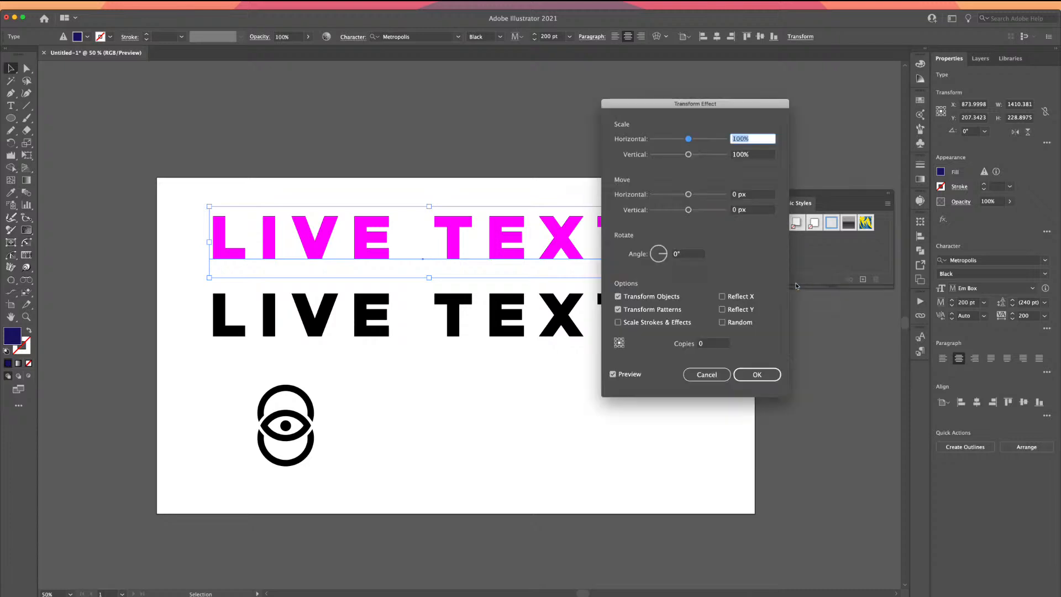
{"action": "left_click_drag", "start_coordinate": [669, 104], "coordinate": [706, 242]}
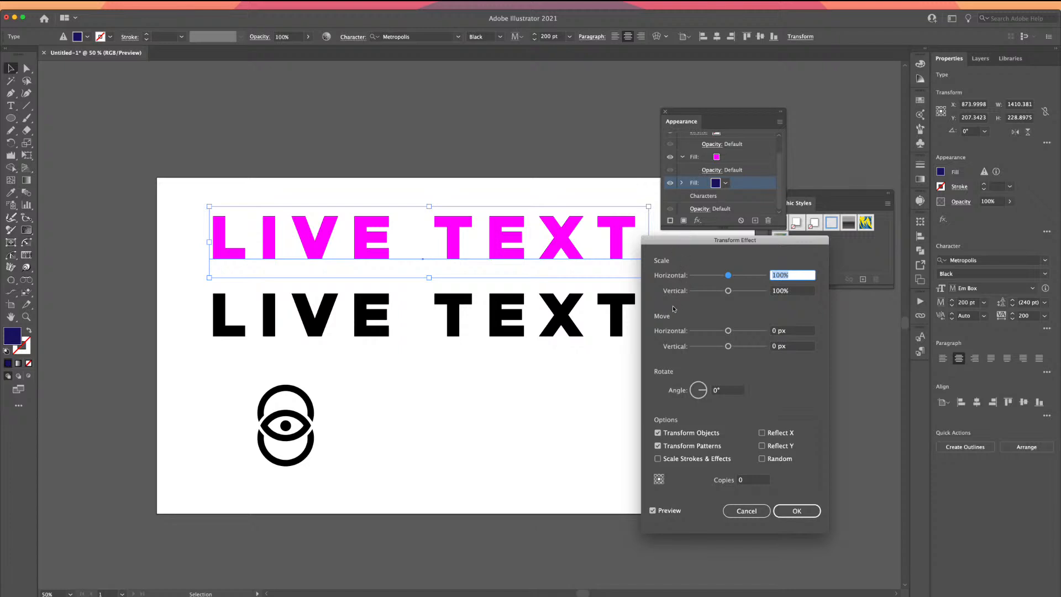
- Set the Transform effect's horizontal move to 33 px for the dark blue fill and apply it
{"action": "left_click", "coordinate": [797, 331]}
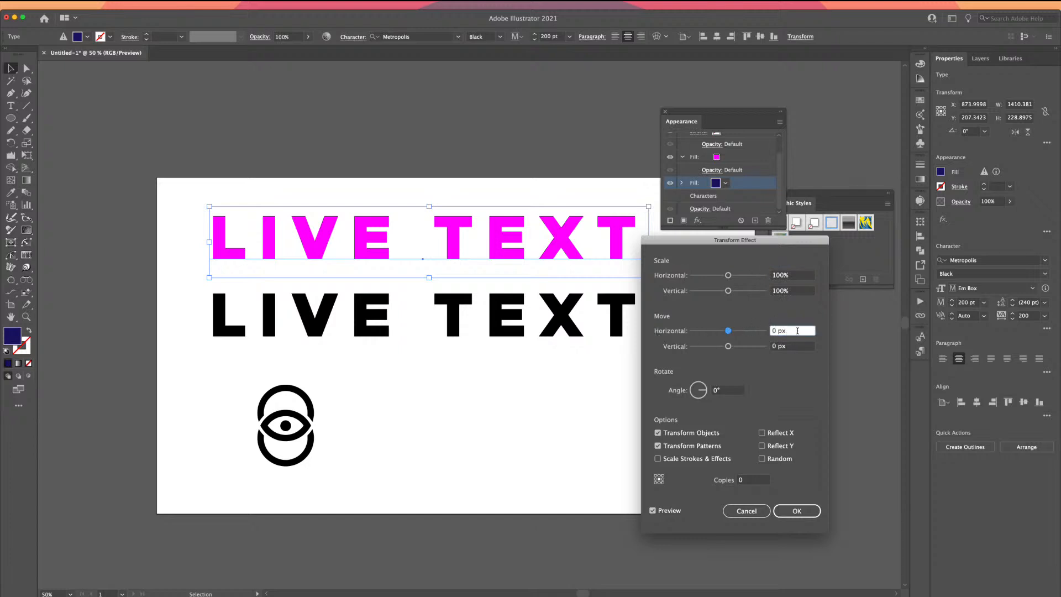
{"action": "key", "text": "Up"}
{"action": "key", "text": "Up"}
{"action": "key", "text": "Up"}
{"action": "key", "text": "Up"}
{"action": "key", "text": "Up"}
{"action": "key", "text": "Up"}
{"action": "key", "text": "Up"}
{"action": "key", "text": "Up"}
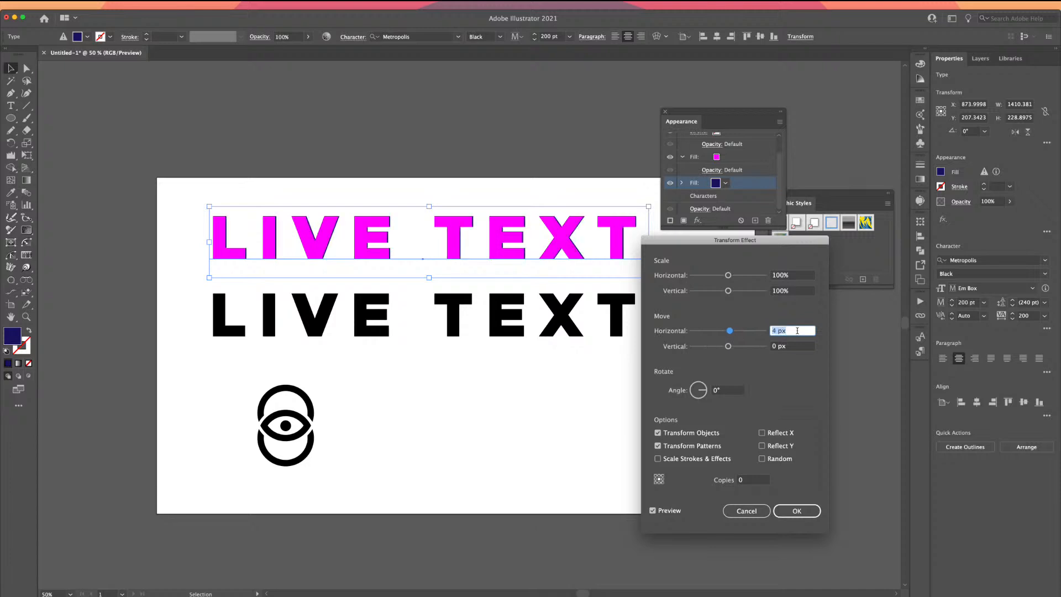
{"action": "key", "text": "Up"}
{"action": "key", "text": "Up"}
{"action": "key", "text": "Up"}
{"action": "key", "text": "Up"}
{"action": "key", "text": "Up"}
{"action": "key", "text": "Up"}
{"action": "key", "text": "Up"}
{"action": "key", "text": "Up"}
{"action": "key", "text": "Up"}
{"action": "key", "text": "Up"}
{"action": "key", "text": "Up"}
{"action": "key", "text": "Up"}
{"action": "key", "text": "Up"}
{"action": "key", "text": "Up"}
{"action": "key", "text": "Up"}
{"action": "key", "text": "Up"}
{"action": "key", "text": "Up"}
{"action": "key", "text": "Up"}
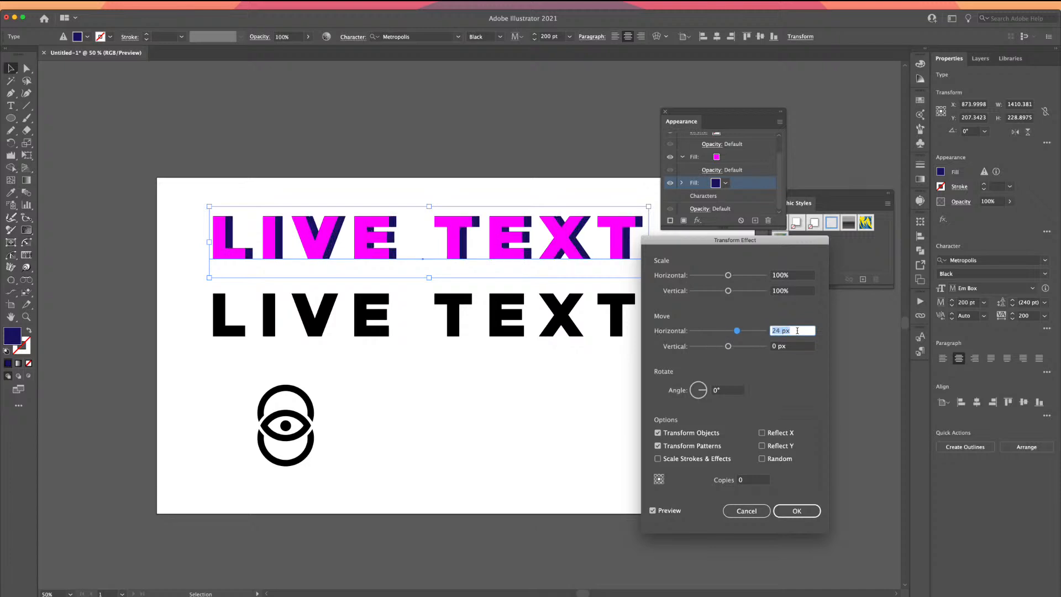
{"action": "key", "text": "Up"}
{"action": "key", "text": "Up"}
{"action": "key", "text": "Up"}
{"action": "key", "text": "Up"}
{"action": "key", "text": "Up"}
{"action": "key", "text": "Up"}
{"action": "key", "text": "Up"}
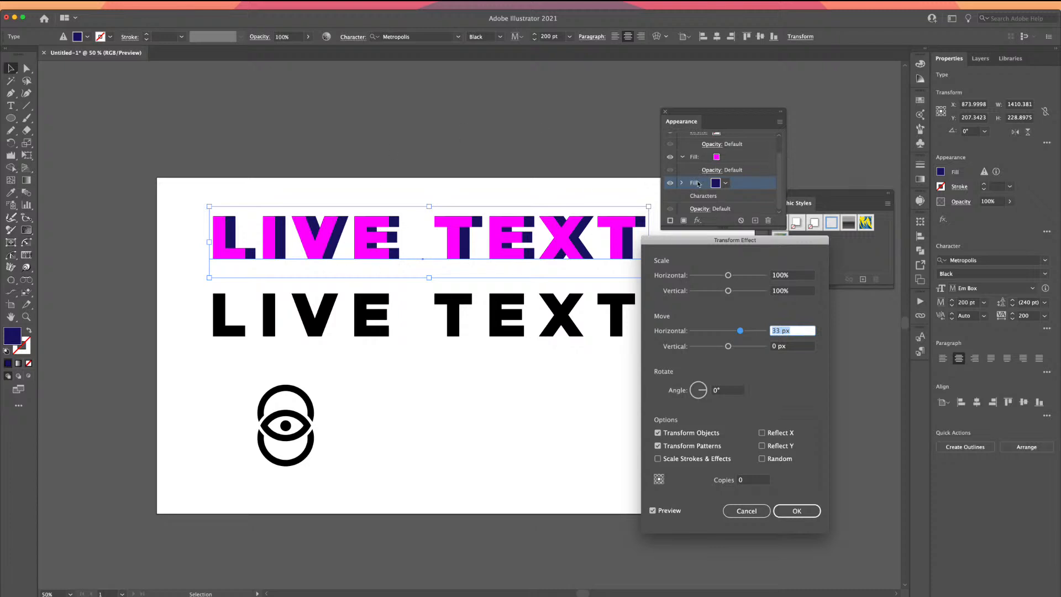
{"action": "left_click", "coordinate": [791, 510]}
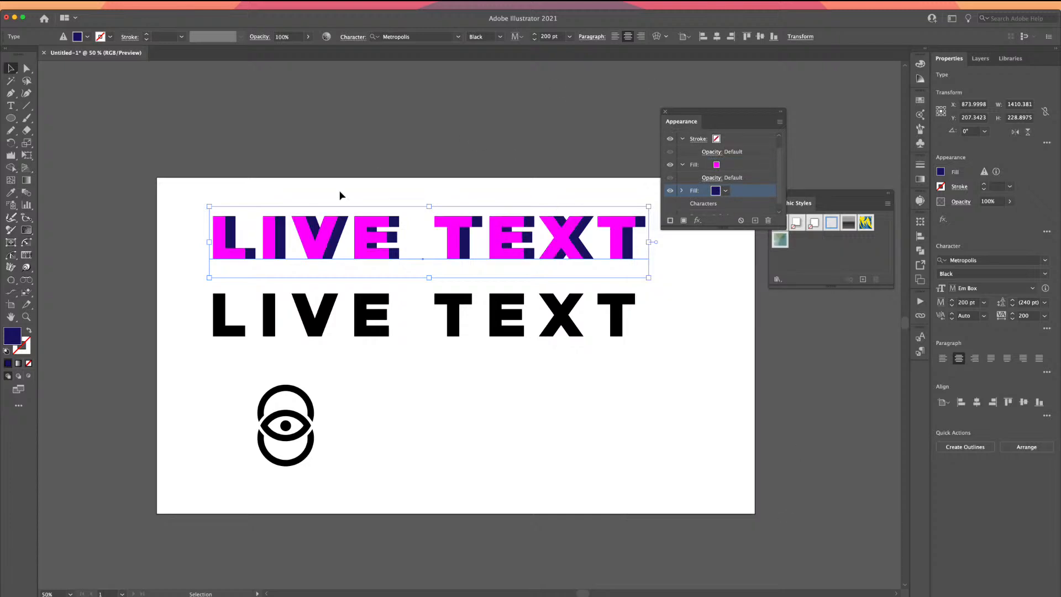
- Replace the upper text's wording with "TYPE" and deselect it
{"action": "left_click_drag", "start_coordinate": [323, 233], "coordinate": [349, 234]}
{"action": "triple_click", "coordinate": [348, 237]}
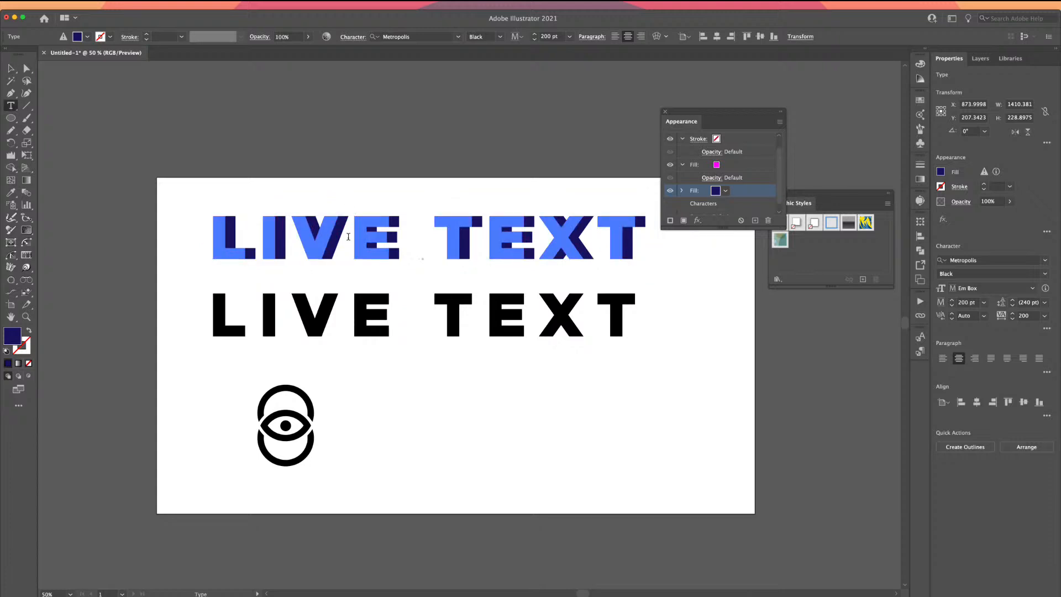
{"action": "key", "text": "super+a"}
{"action": "type", "text": "TYPE"}
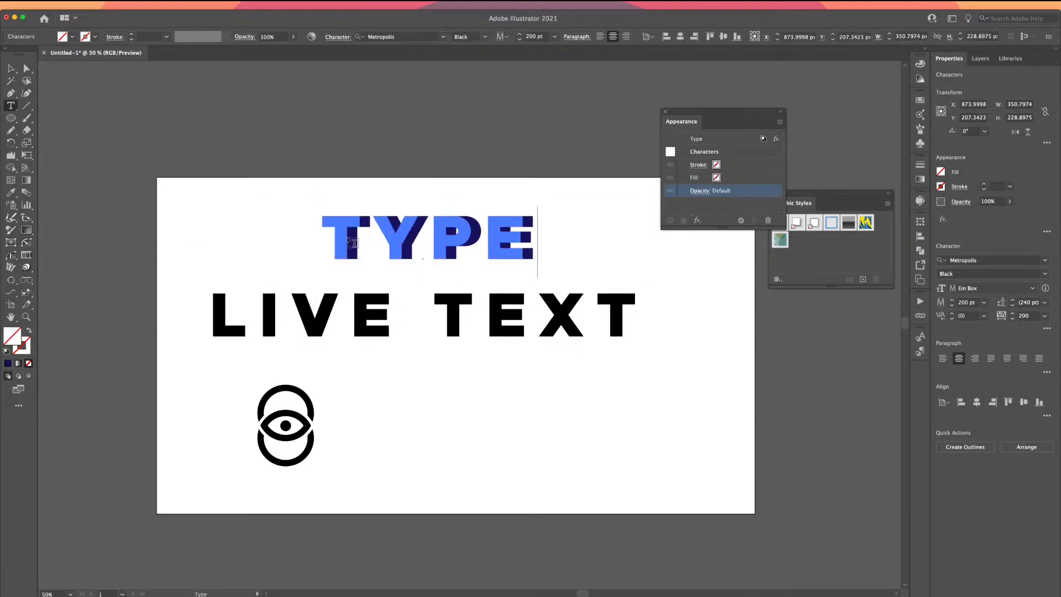
{"action": "left_click", "coordinate": [10, 68]}
{"action": "left_click", "coordinate": [226, 158]}
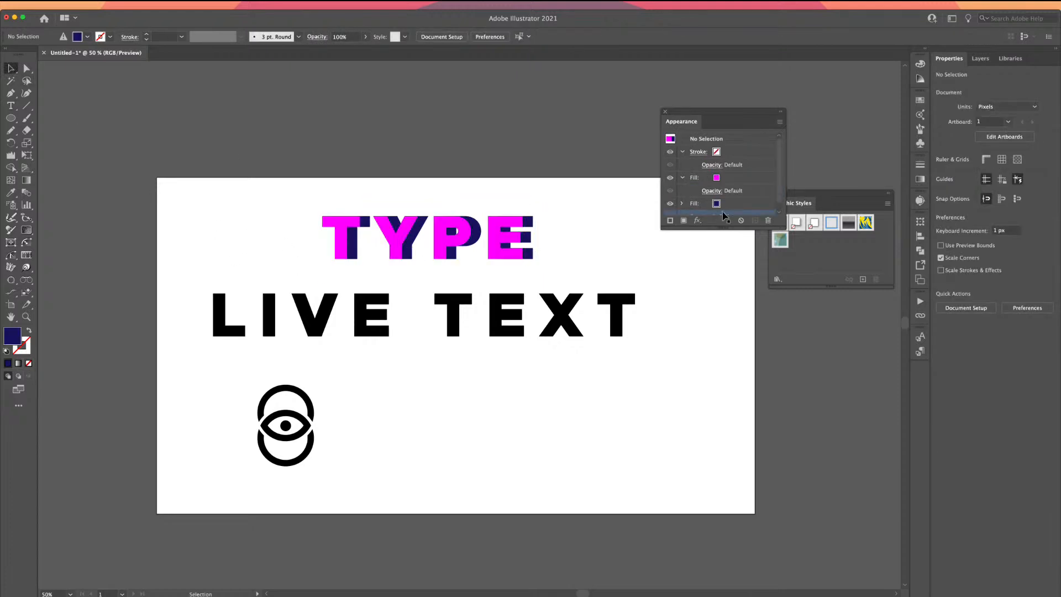
- Try to delete the dark blue fill from the appearance with no object selected
{"action": "left_click", "coordinate": [736, 205]}
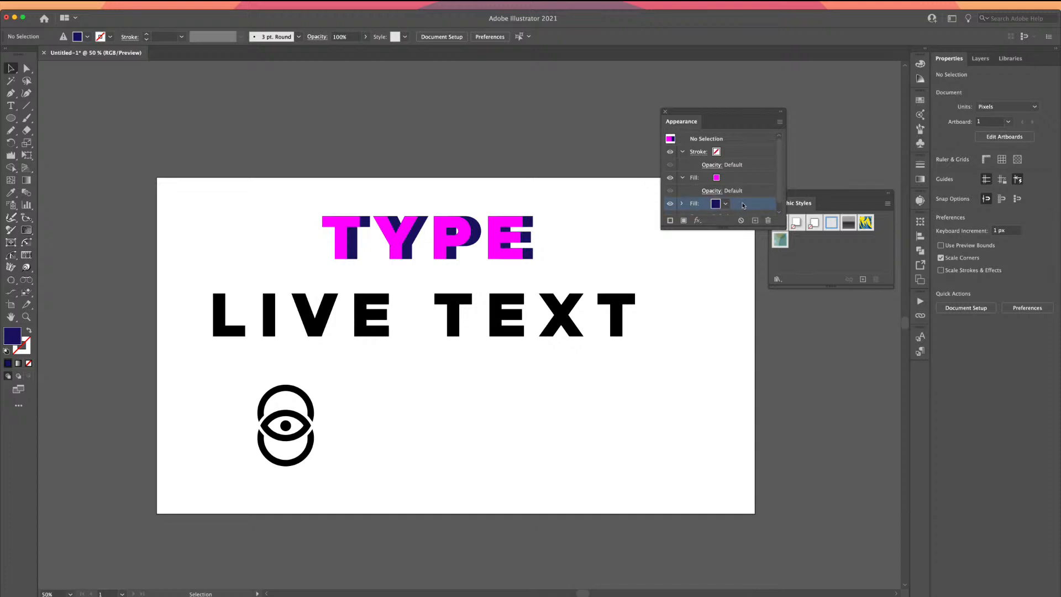
{"action": "scroll", "coordinate": [740, 202], "scroll_direction": "down", "scroll_amount": 1}
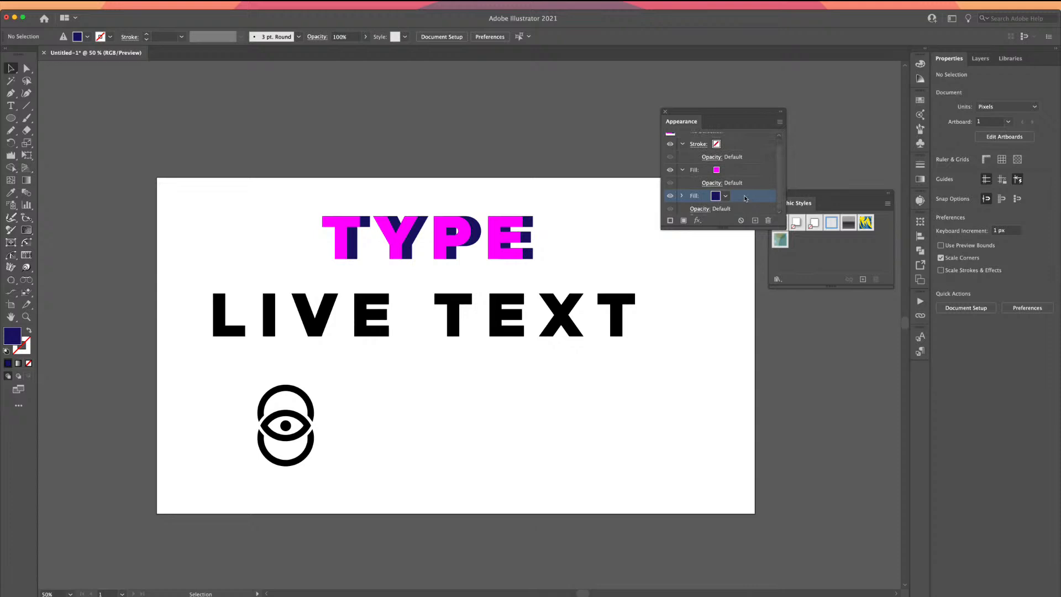
{"action": "left_click", "coordinate": [768, 222]}
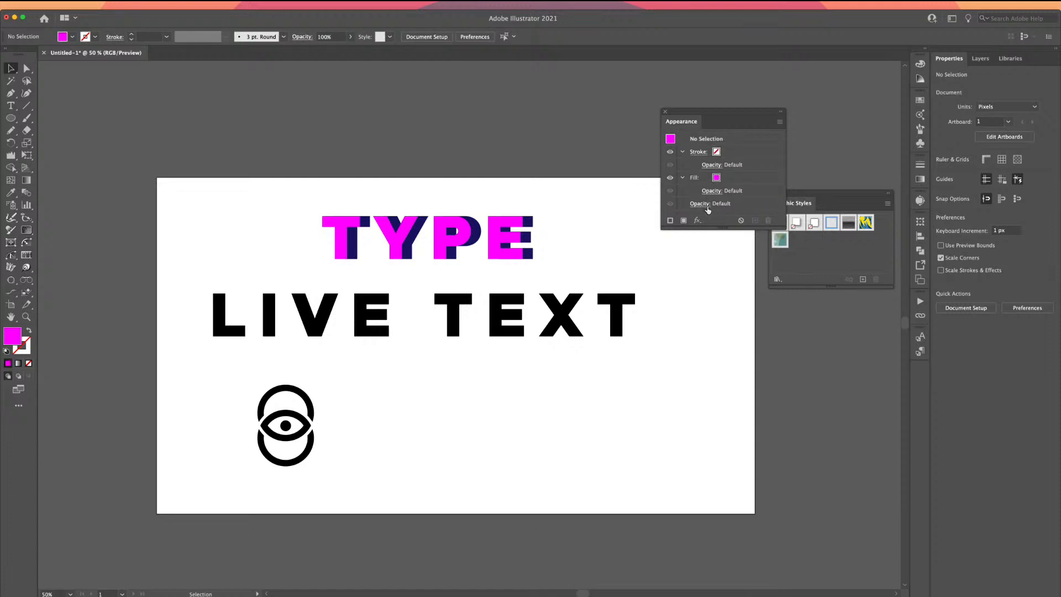
{"action": "left_click", "coordinate": [739, 179]}
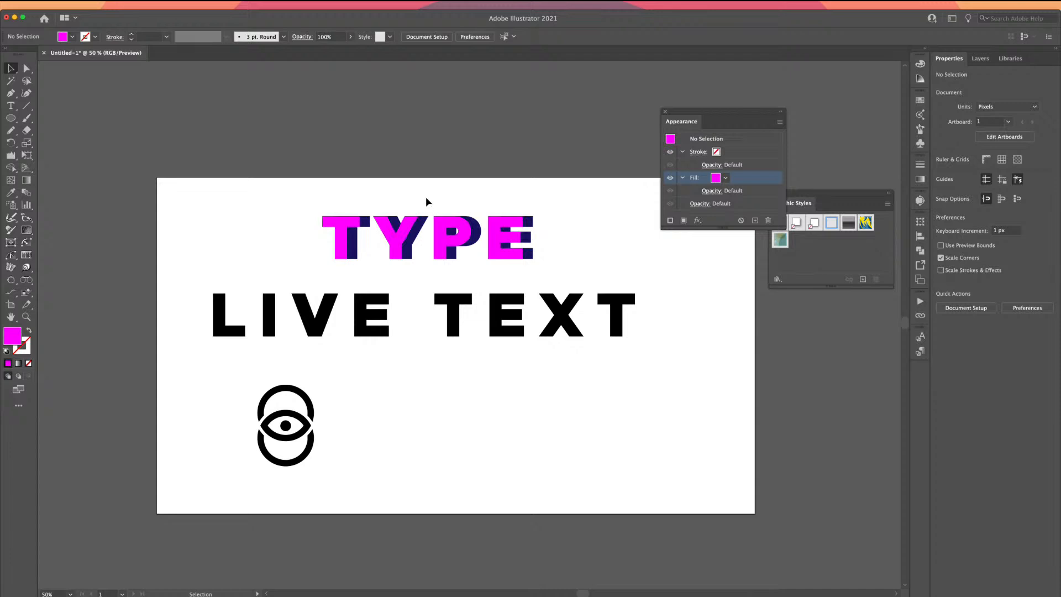
- Select the TYPE text and delete the dark blue fill from its appearance
{"action": "left_click", "coordinate": [440, 223]}
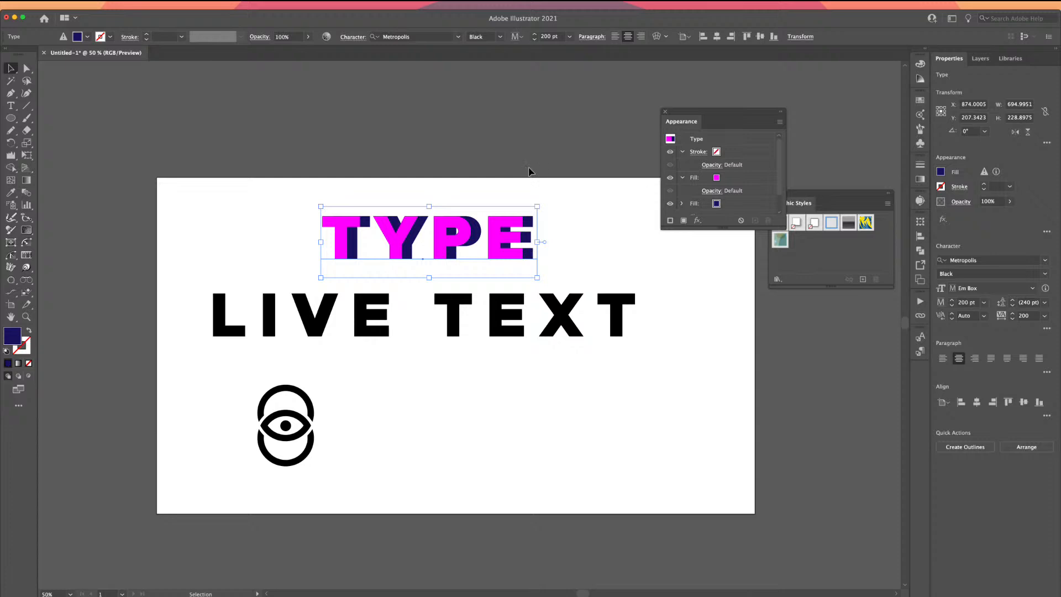
{"action": "left_click", "coordinate": [738, 206]}
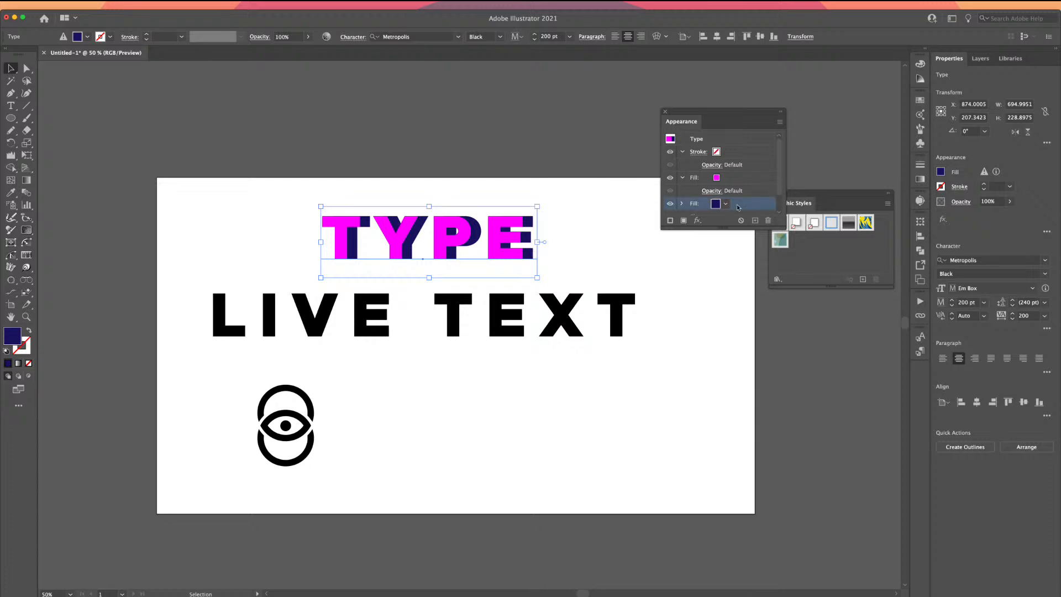
{"action": "left_click", "coordinate": [767, 221]}
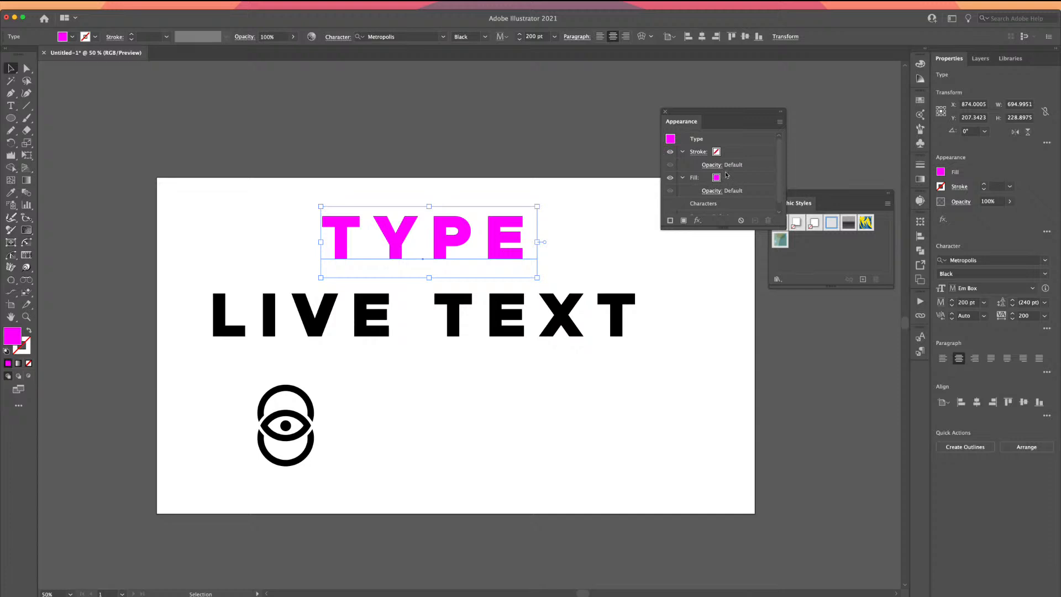
- Give the TYPE text a dark blue stroke with a weight of 7 pt
{"action": "left_click", "coordinate": [739, 155]}
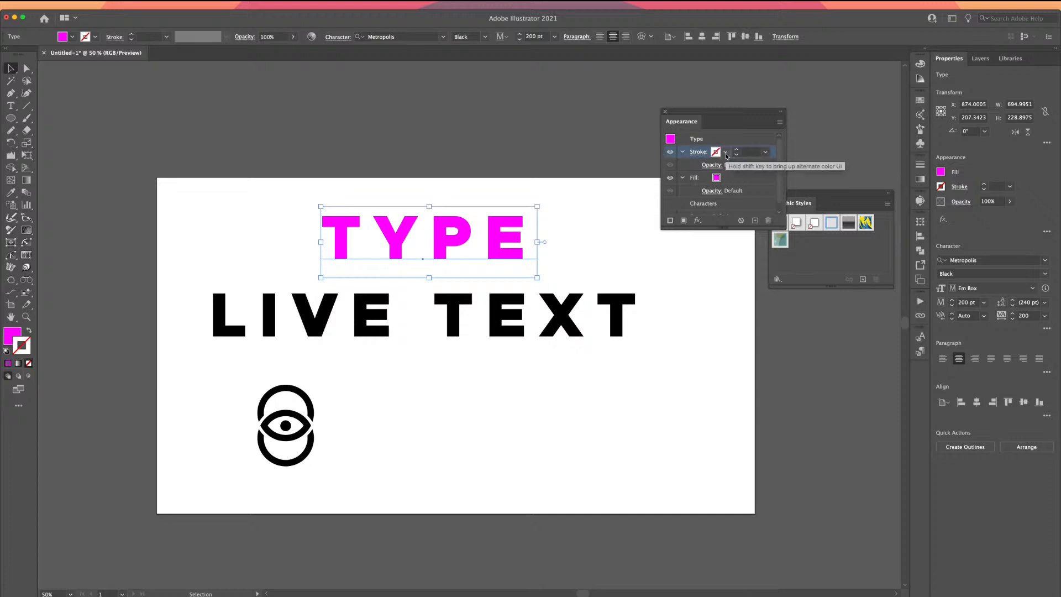
{"action": "left_click", "coordinate": [727, 154]}
{"action": "left_click", "coordinate": [706, 177]}
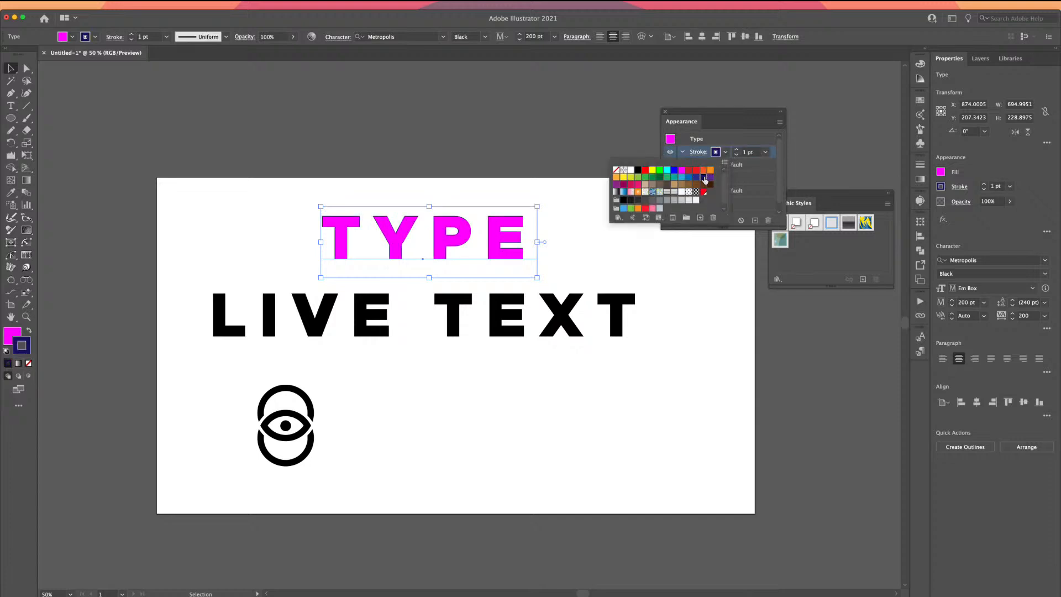
{"action": "left_click", "coordinate": [736, 150]}
{"action": "left_click", "coordinate": [736, 149]}
{"action": "left_click", "coordinate": [735, 150]}
{"action": "left_click", "coordinate": [736, 149]}
{"action": "left_click", "coordinate": [736, 150]}
{"action": "left_click", "coordinate": [735, 150]}
{"action": "left_click", "coordinate": [736, 150]}
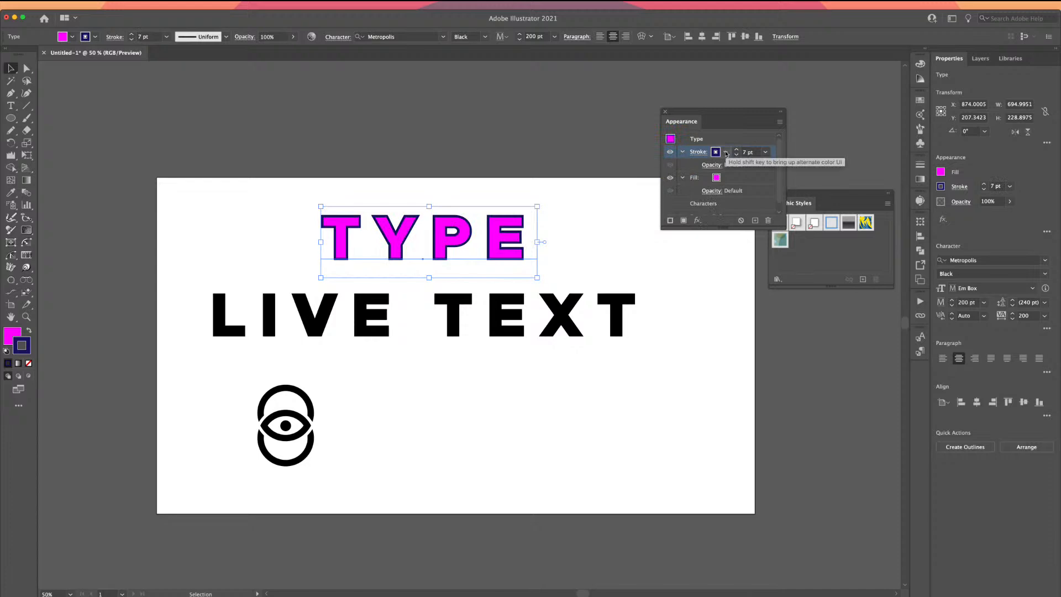
- Examine the stroke options of the TYPE text, including the stroke alignment settings
{"action": "left_click", "coordinate": [726, 153]}
{"action": "left_click", "coordinate": [726, 153]}
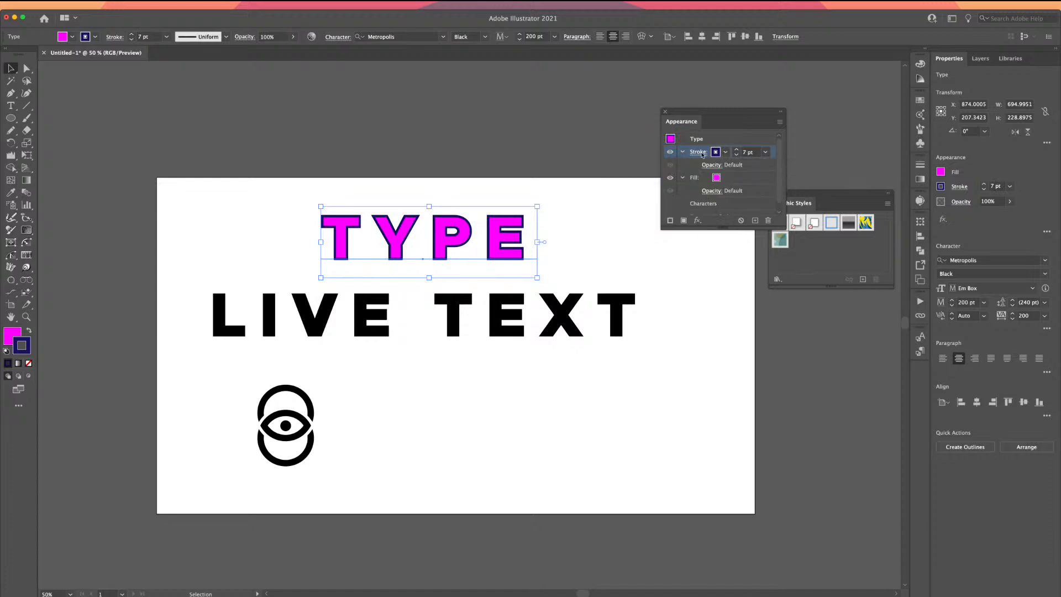
{"action": "left_click", "coordinate": [698, 152]}
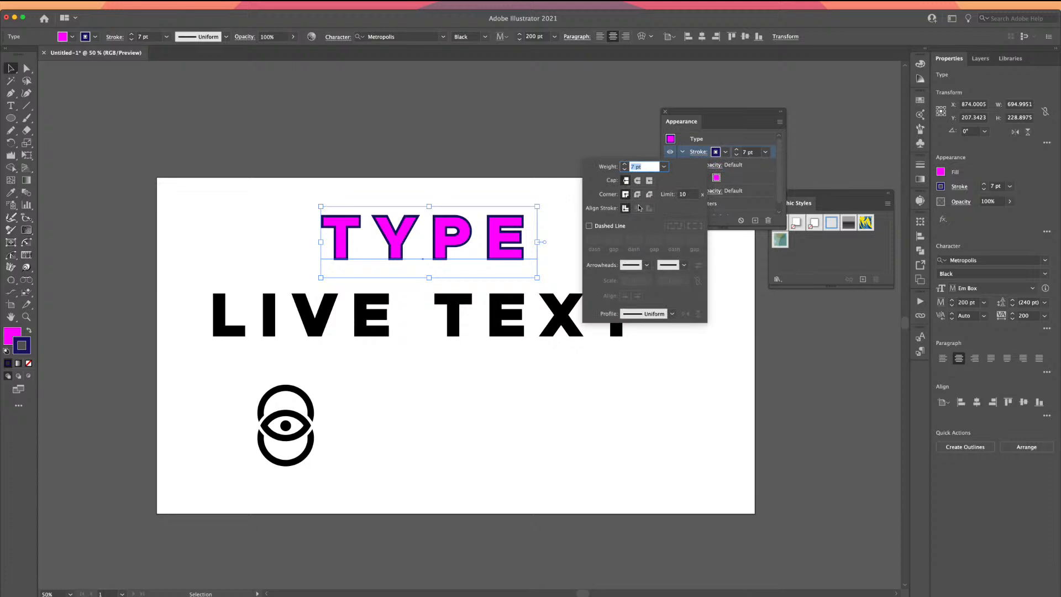
{"action": "left_click", "coordinate": [721, 138]}
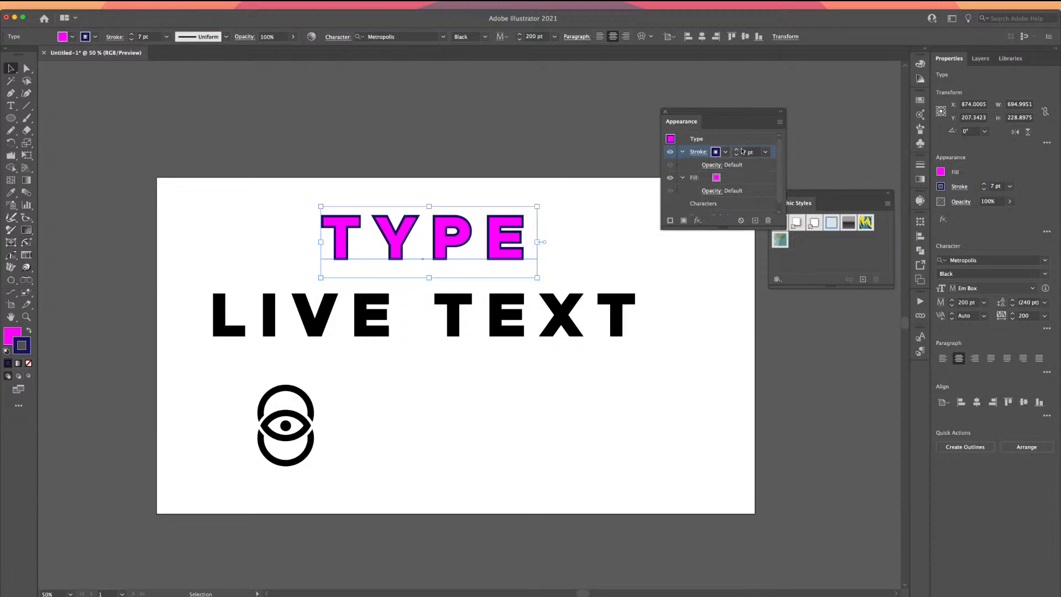
{"action": "left_click", "coordinate": [690, 161]}
{"action": "left_click", "coordinate": [697, 155]}
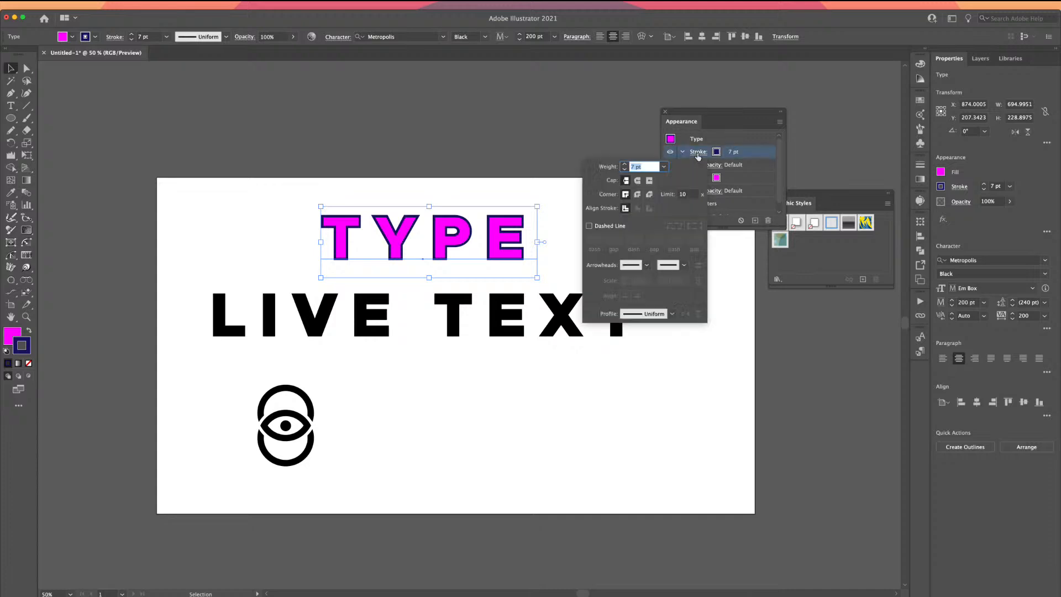
{"action": "left_click", "coordinate": [758, 157]}
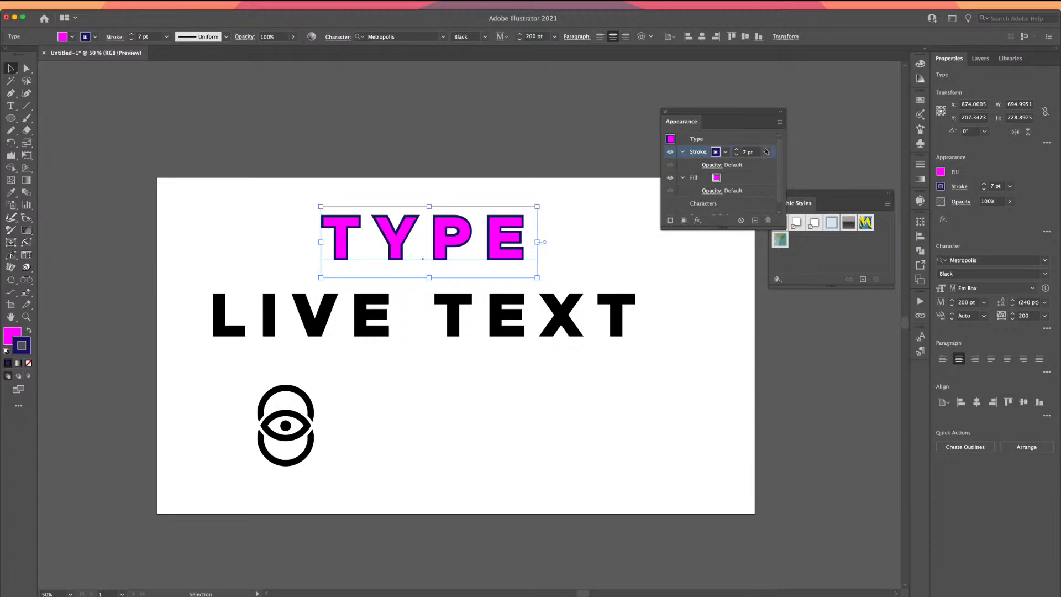
- Move the dark blue stroke beneath the magenta fill and set its weight to 21 pt
{"action": "left_click_drag", "start_coordinate": [775, 153], "coordinate": [753, 197]}
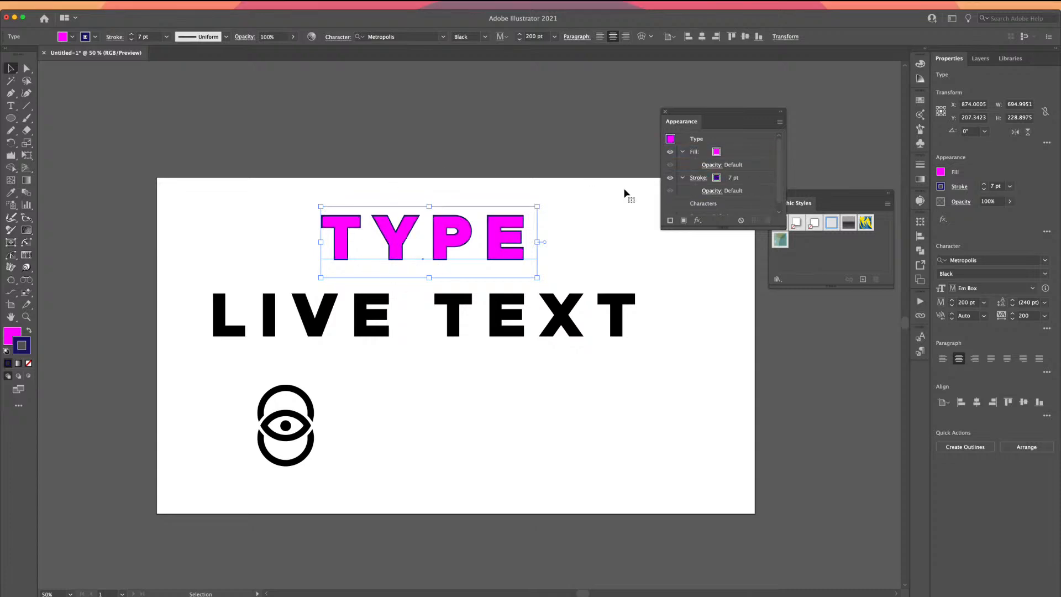
{"action": "left_click", "coordinate": [730, 179]}
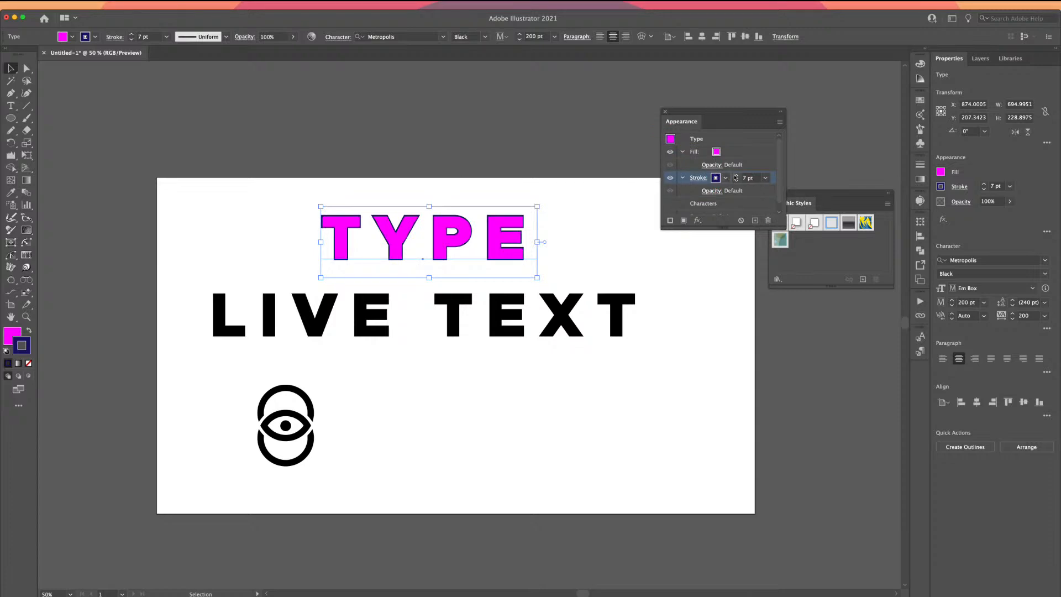
{"action": "left_click", "coordinate": [737, 176]}
{"action": "left_click", "coordinate": [737, 176]}
{"action": "left_click", "coordinate": [737, 176]}
{"action": "left_click", "coordinate": [737, 176]}
{"action": "left_click", "coordinate": [737, 176]}
{"action": "left_click", "coordinate": [737, 176]}
{"action": "left_click", "coordinate": [737, 176]}
{"action": "left_click", "coordinate": [736, 175]}
{"action": "left_click", "coordinate": [737, 175]}
{"action": "left_click", "coordinate": [737, 176]}
{"action": "left_click", "coordinate": [737, 176]}
{"action": "left_click", "coordinate": [737, 176]}
{"action": "left_click", "coordinate": [737, 176]}
{"action": "left_click", "coordinate": [737, 176]}
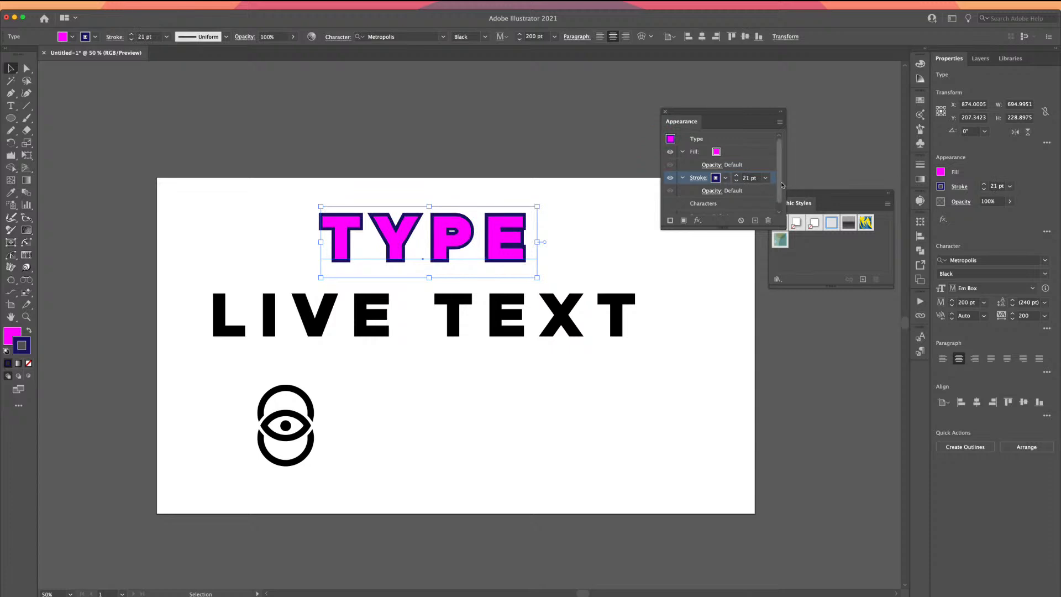
- Add a Transform effect to the TYPE text's dark blue stroke, moving it 0.5 px horizontally and 0.5 px vertically
{"action": "left_click", "coordinate": [697, 220]}
{"action": "mouse_move", "coordinate": [711, 263]}
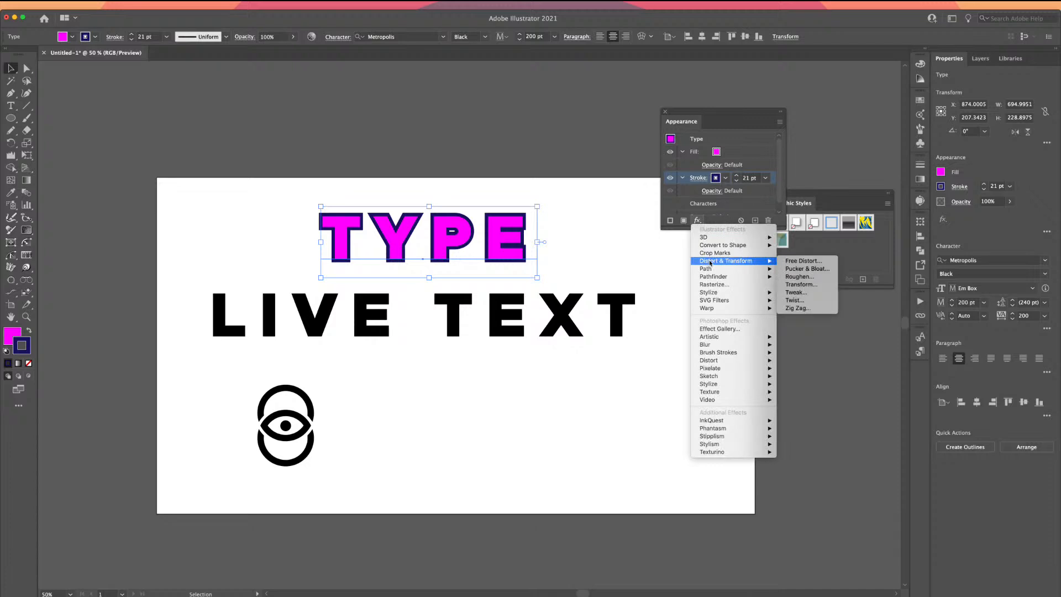
{"action": "left_click", "coordinate": [784, 286]}
{"action": "left_click_drag", "start_coordinate": [694, 239], "coordinate": [604, 233]}
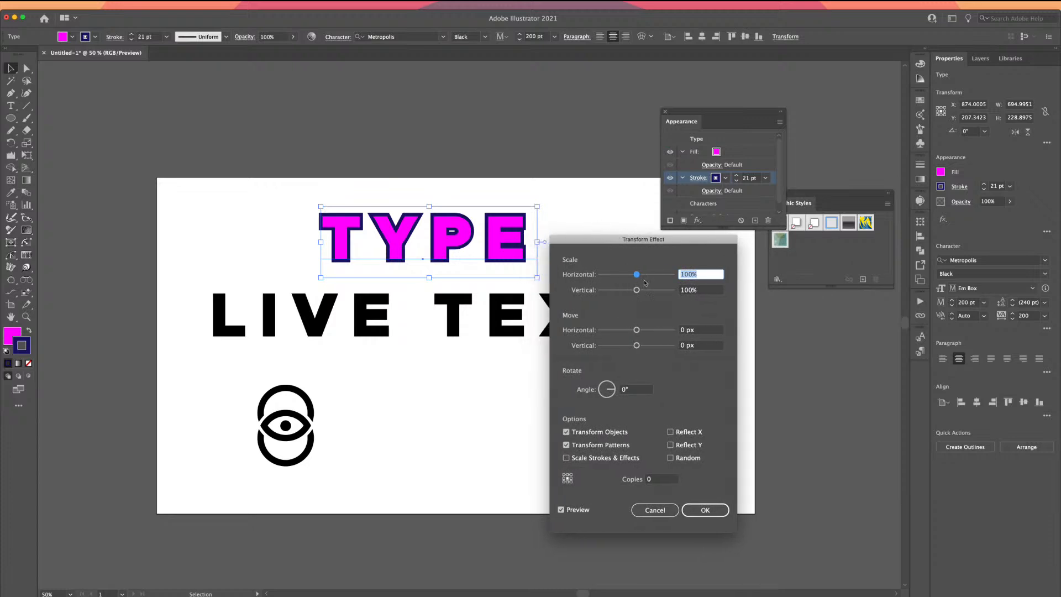
{"action": "left_click", "coordinate": [685, 331]}
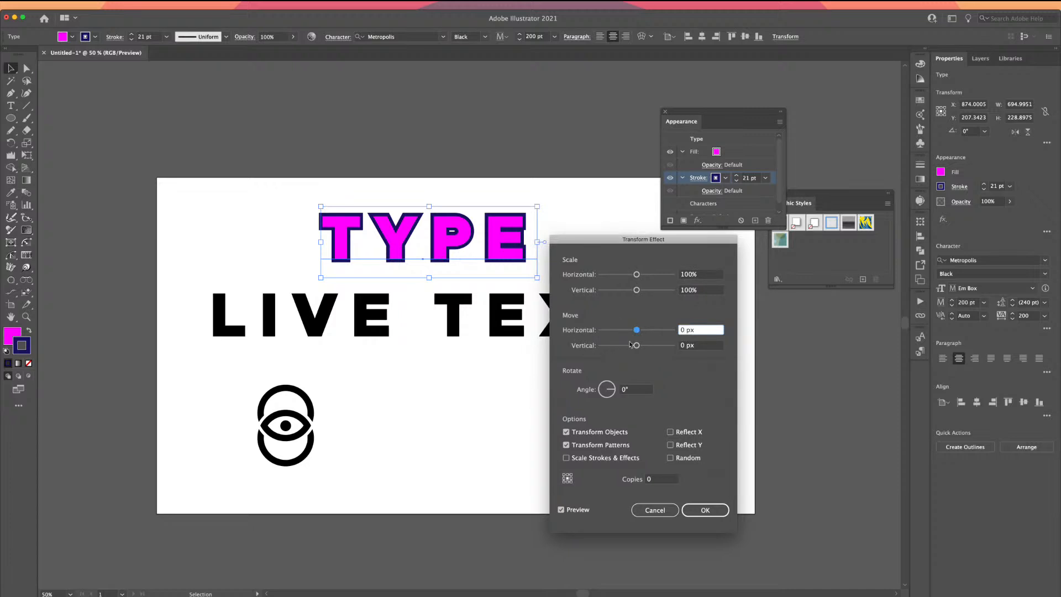
{"action": "type", "text": ".5"}
{"action": "left_click", "coordinate": [684, 346]}
{"action": "type", "text": ".5"}
{"action": "left_click", "coordinate": [715, 331]}
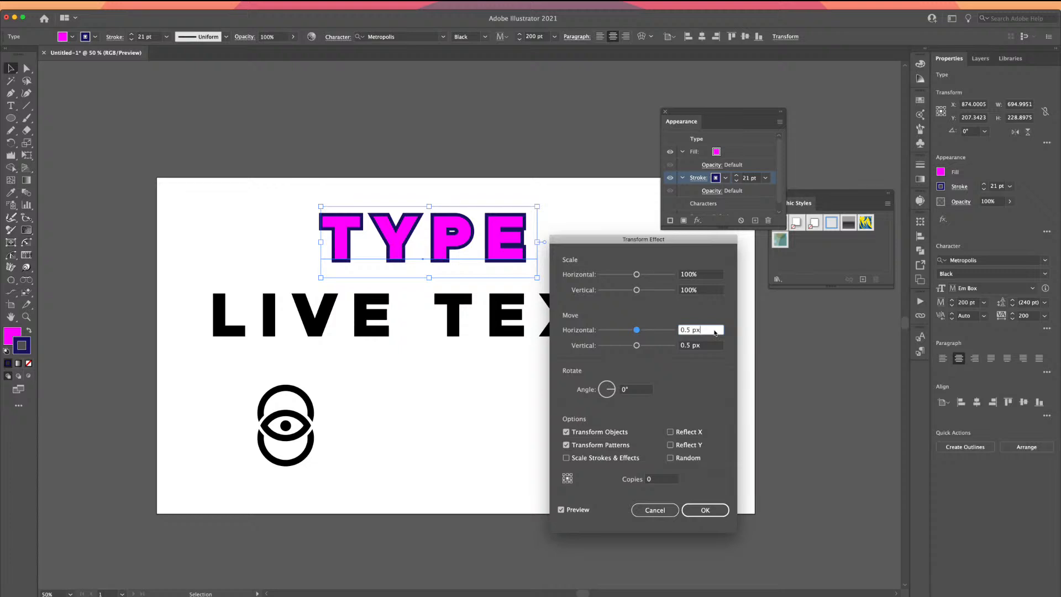
- Raise the Transform effect's copies to about 50, apply it, and move the TYPE text slightly up and left on the artboard
{"action": "left_click", "coordinate": [667, 483]}
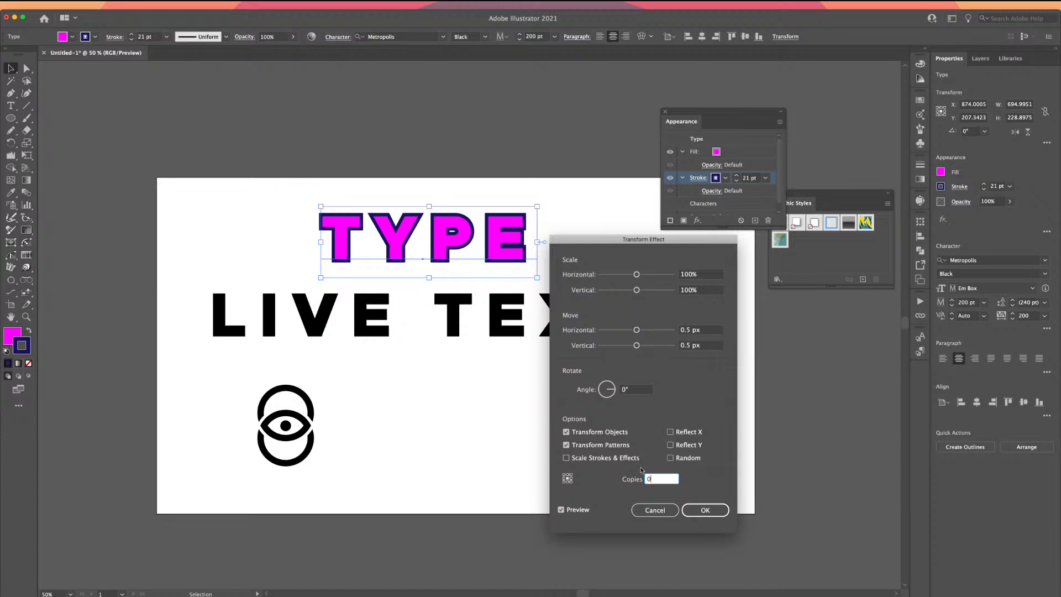
{"action": "key", "text": "Up"}
{"action": "key", "text": "Up"}
{"action": "key", "text": "Up"}
{"action": "key", "text": "Up"}
{"action": "key", "text": "Up"}
{"action": "key", "text": "Up"}
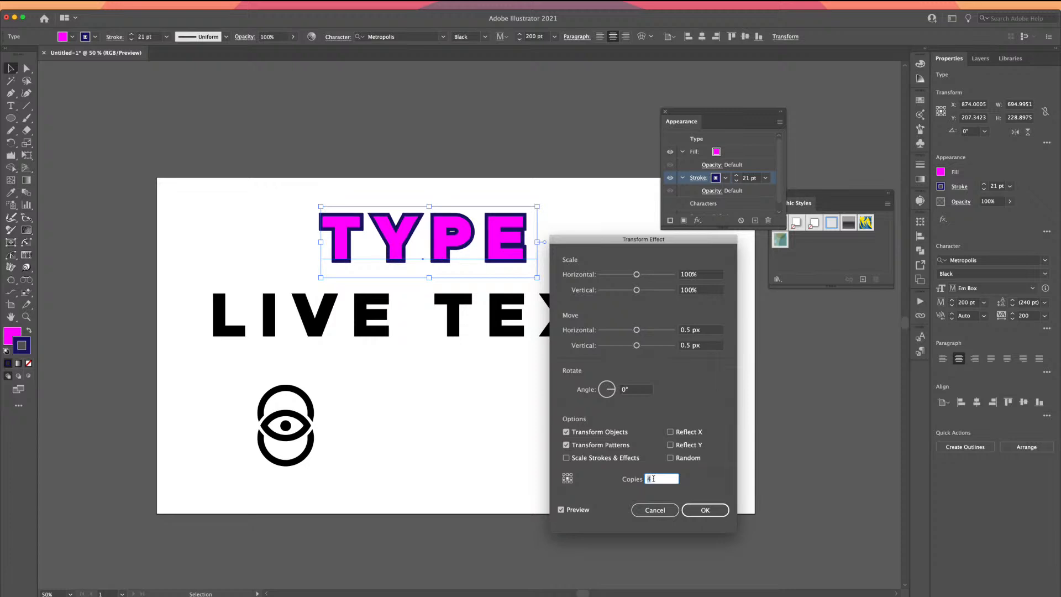
{"action": "key", "text": "Up"}
{"action": "key", "text": "Up"}
{"action": "key", "text": "Up"}
{"action": "key", "text": "Up"}
{"action": "key", "text": "Up"}
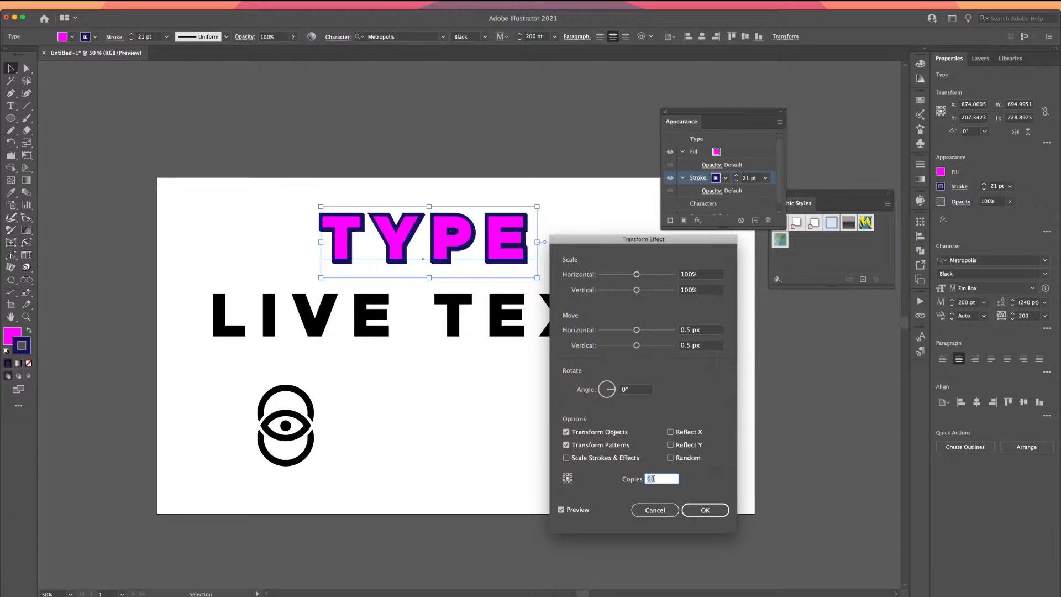
{"action": "key", "text": "Up"}
{"action": "key", "text": "Up"}
{"action": "key", "text": "Up"}
{"action": "key", "text": "Up"}
{"action": "key", "text": "Up"}
{"action": "key", "text": "Up"}
{"action": "key", "text": "Up"}
{"action": "key", "text": "Up"}
{"action": "key", "text": "Up"}
{"action": "key", "text": "Up"}
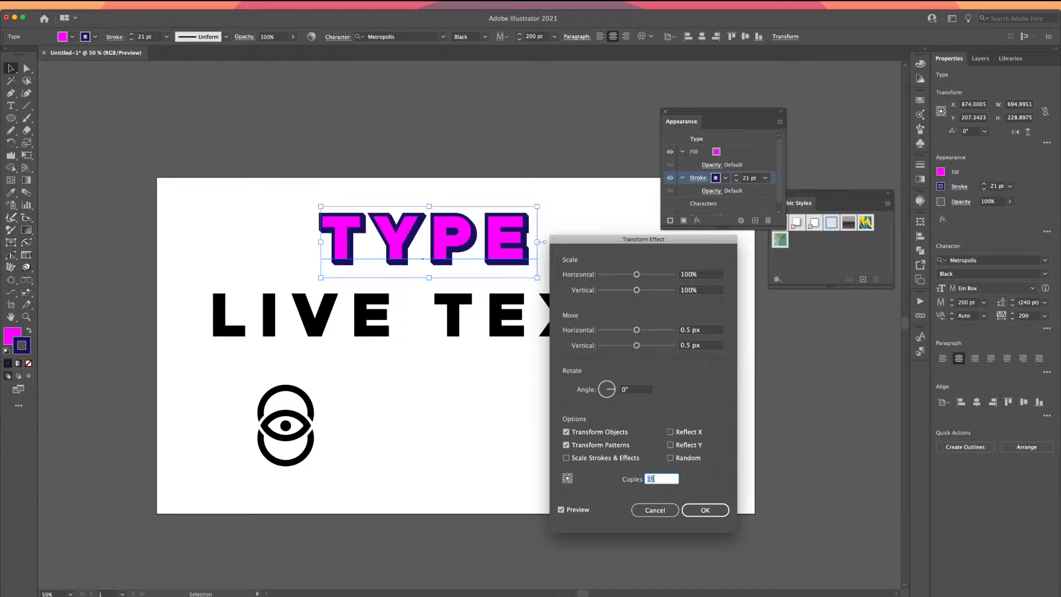
{"action": "key", "text": "Up"}
{"action": "key", "text": "Up"}
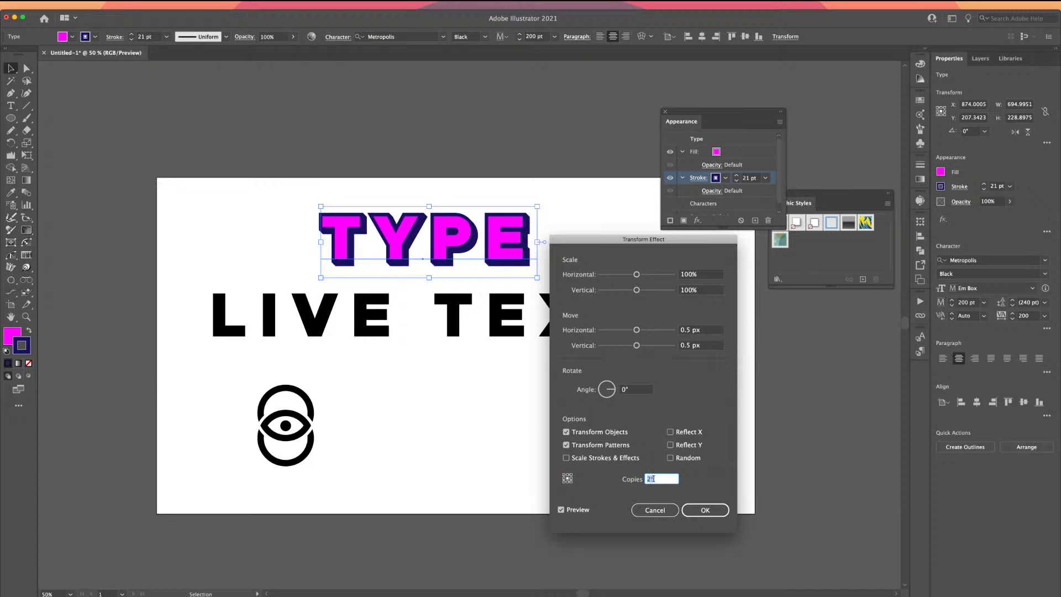
{"action": "key", "text": "Up"}
{"action": "key", "text": "Up"}
{"action": "key", "text": "Up"}
{"action": "key", "text": "Up"}
{"action": "key", "text": "Up"}
{"action": "key", "text": "Up"}
{"action": "key", "text": "Up"}
{"action": "key", "text": "Up"}
{"action": "key", "text": "Up"}
{"action": "key", "text": "Up"}
{"action": "key", "text": "Up"}
{"action": "key", "text": "Up"}
{"action": "key", "text": "Up"}
{"action": "key", "text": "Up"}
{"action": "key", "text": "Up"}
{"action": "key", "text": "Up"}
{"action": "key", "text": "Up"}
{"action": "key", "text": "Up"}
{"action": "key", "text": "Up"}
{"action": "key", "text": "Up"}
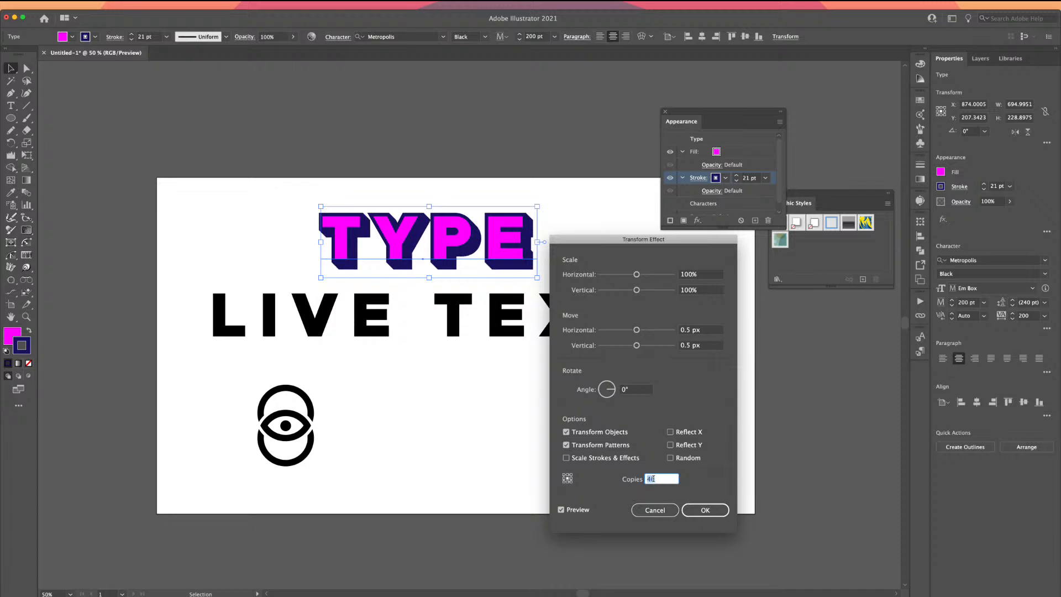
{"action": "key", "text": "Up"}
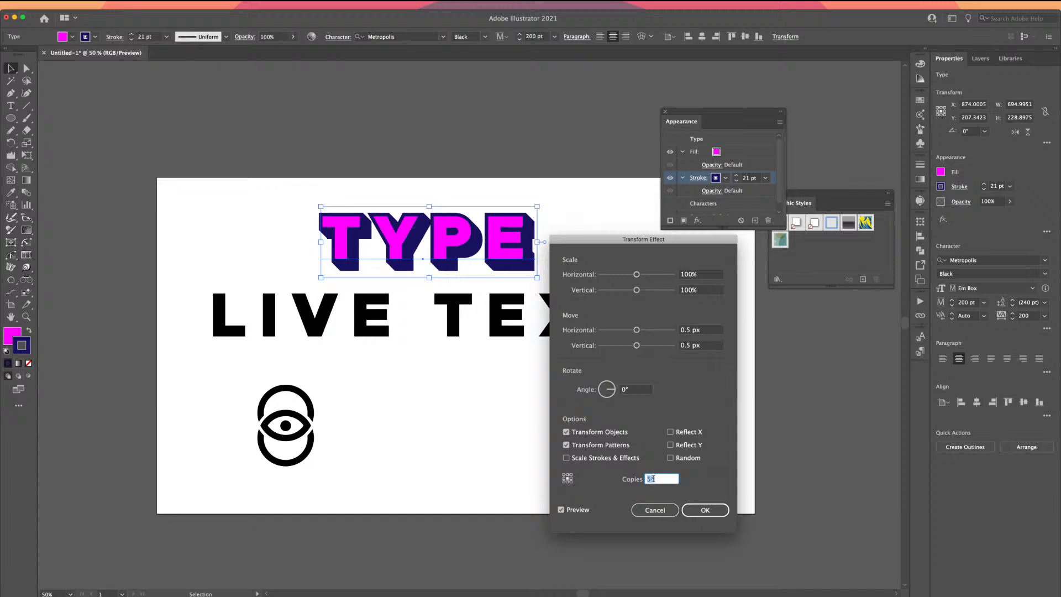
{"action": "key", "text": "Down"}
{"action": "key", "text": "Down"}
{"action": "left_click", "coordinate": [708, 512]}
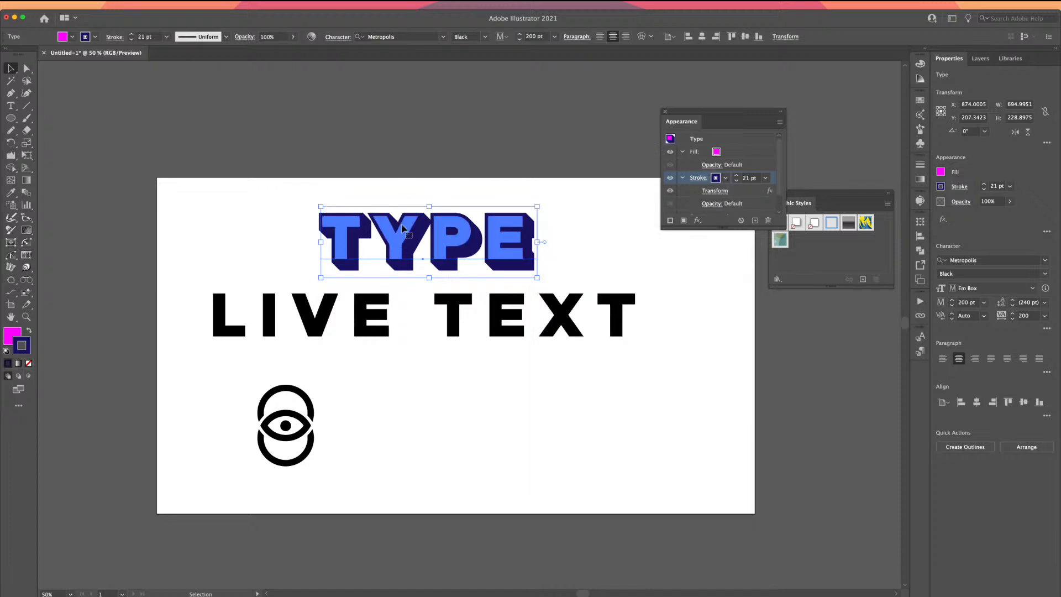
{"action": "mouse_move", "coordinate": [351, 240]}
{"action": "left_mouse_down"}
{"action": "mouse_move", "coordinate": [311, 235]}
{"action": "mouse_move", "coordinate": [334, 231]}
{"action": "left_mouse_up"}
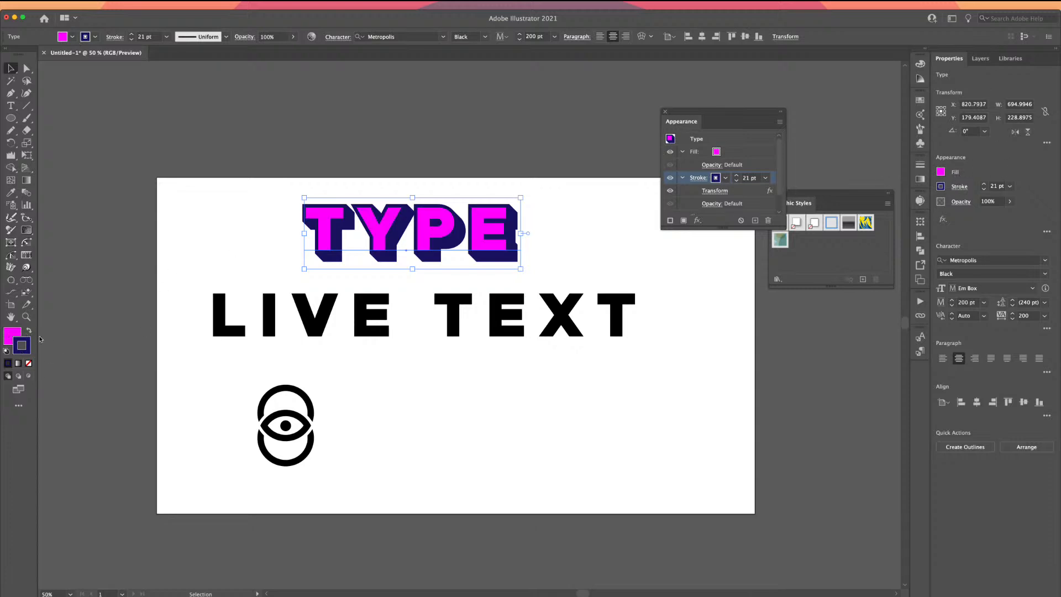
- Duplicate the TYPE text's magenta fill, colour the lower copy orange, and deselect the text
{"action": "left_click", "coordinate": [740, 154]}
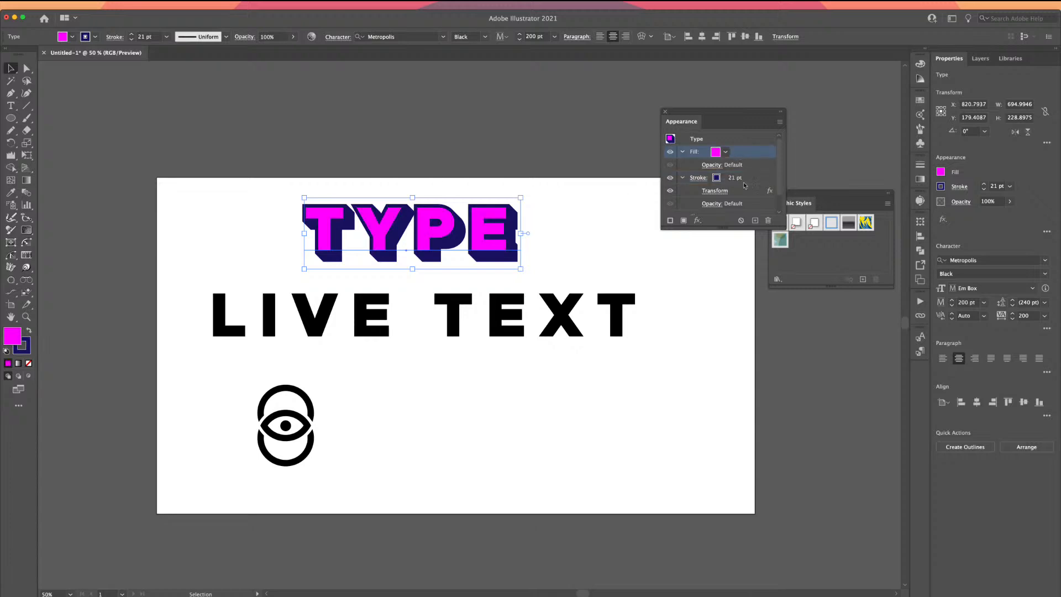
{"action": "left_click", "coordinate": [755, 220]}
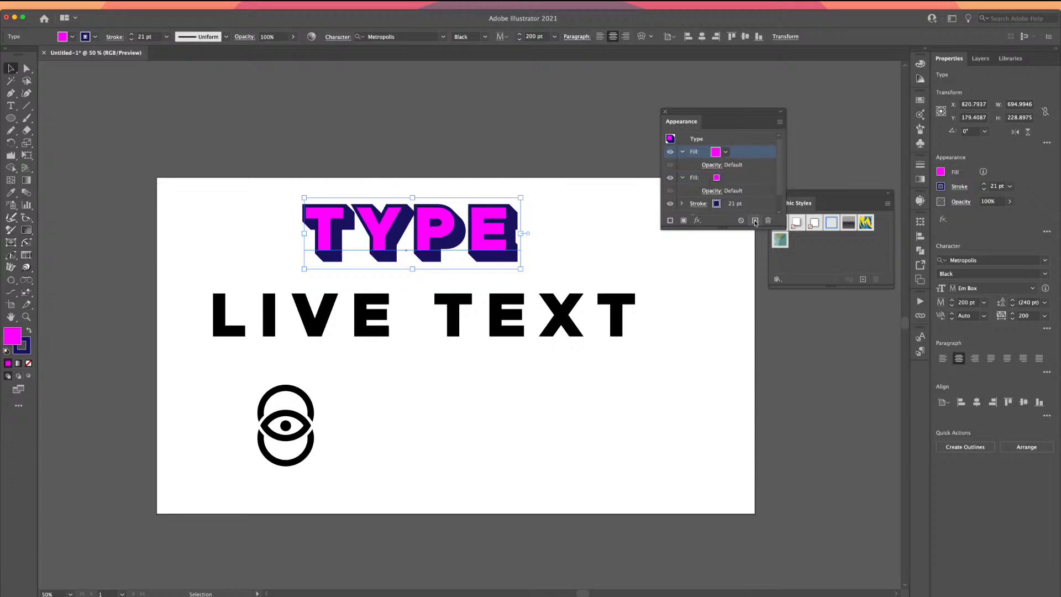
{"action": "left_click", "coordinate": [727, 178]}
{"action": "left_click", "coordinate": [726, 178]}
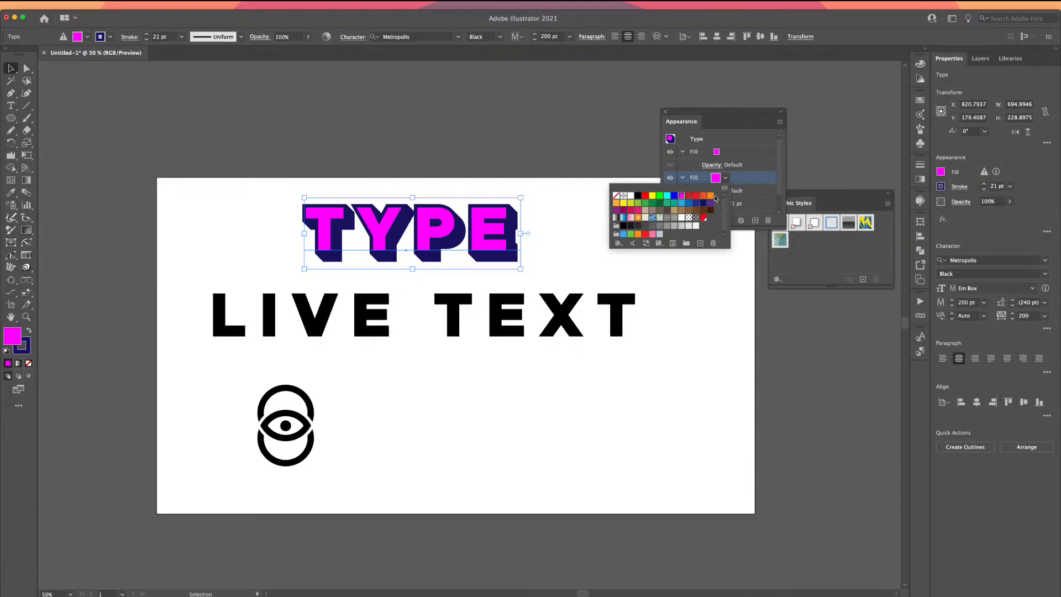
{"action": "left_click", "coordinate": [711, 197]}
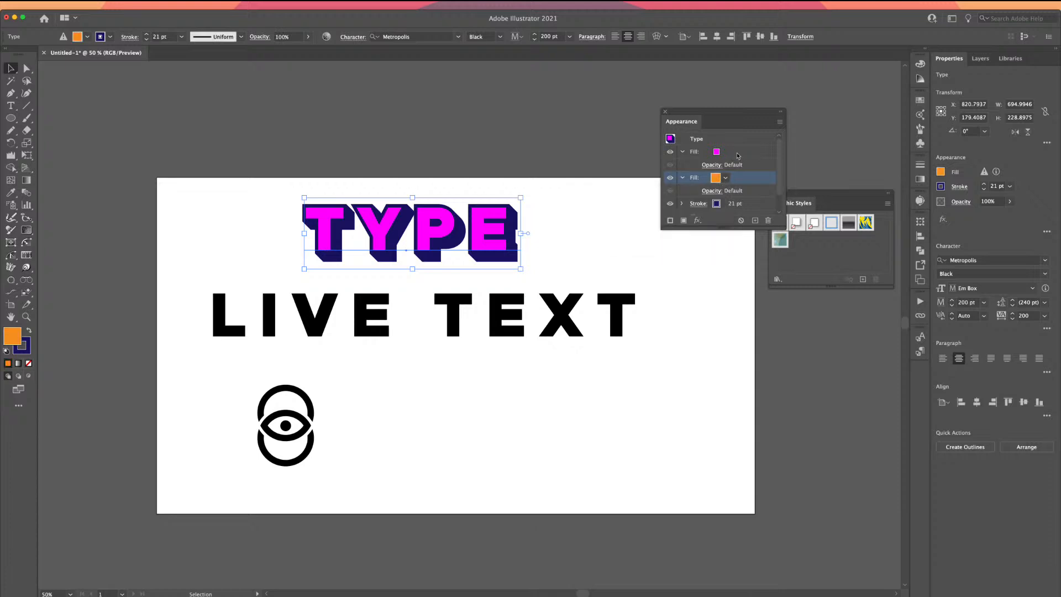
{"action": "left_click", "coordinate": [737, 153]}
{"action": "left_click", "coordinate": [540, 149]}
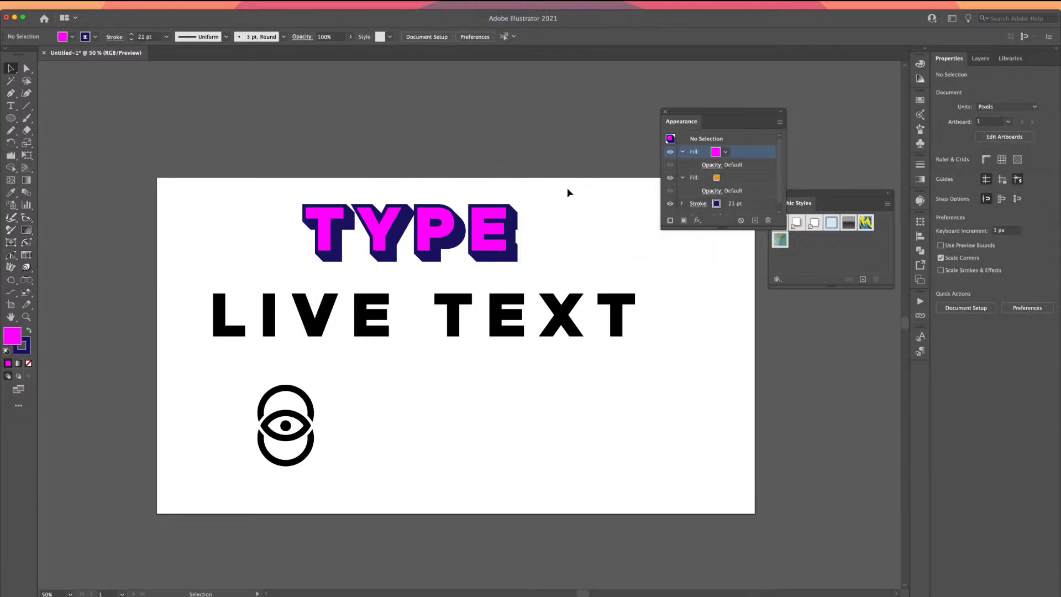
- Change the TYPE text's magenta fill to turquoise (00ffce)
{"action": "left_click", "coordinate": [502, 210]}
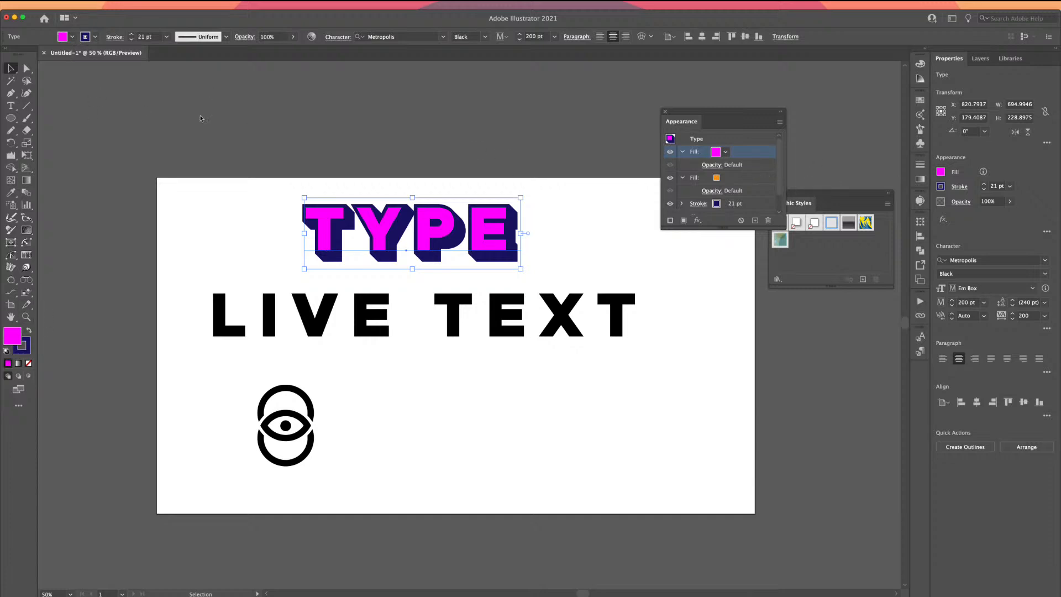
{"action": "left_click", "coordinate": [69, 37]}
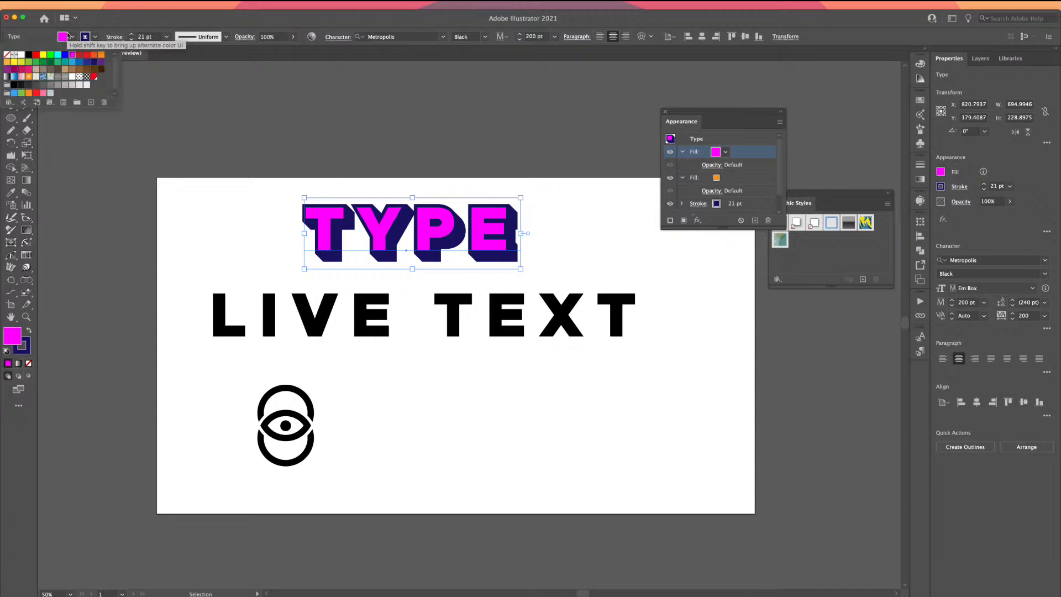
{"action": "double_click", "coordinate": [25, 341]}
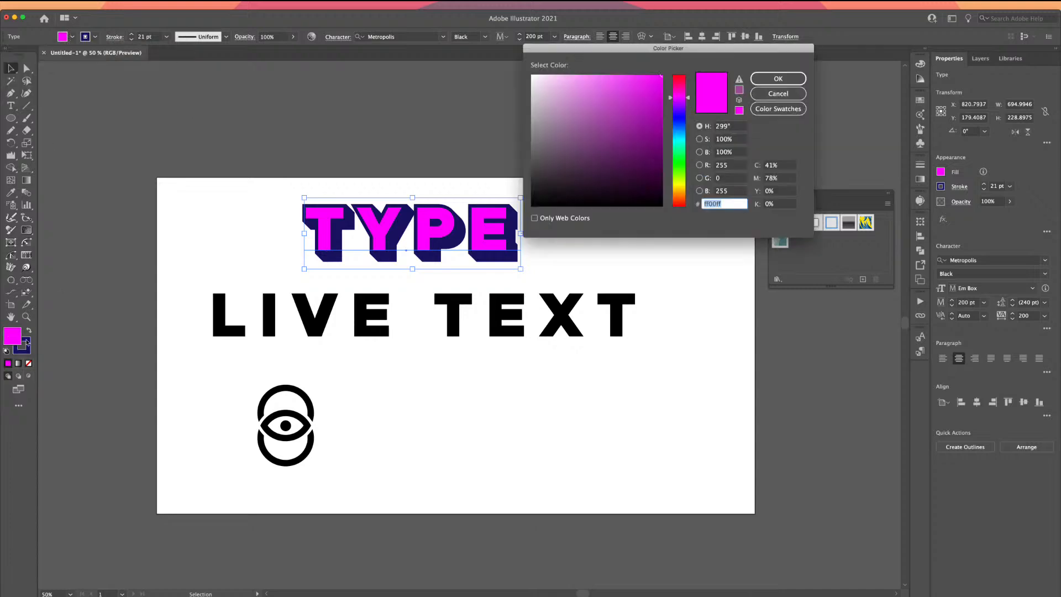
{"action": "left_click", "coordinate": [680, 145]}
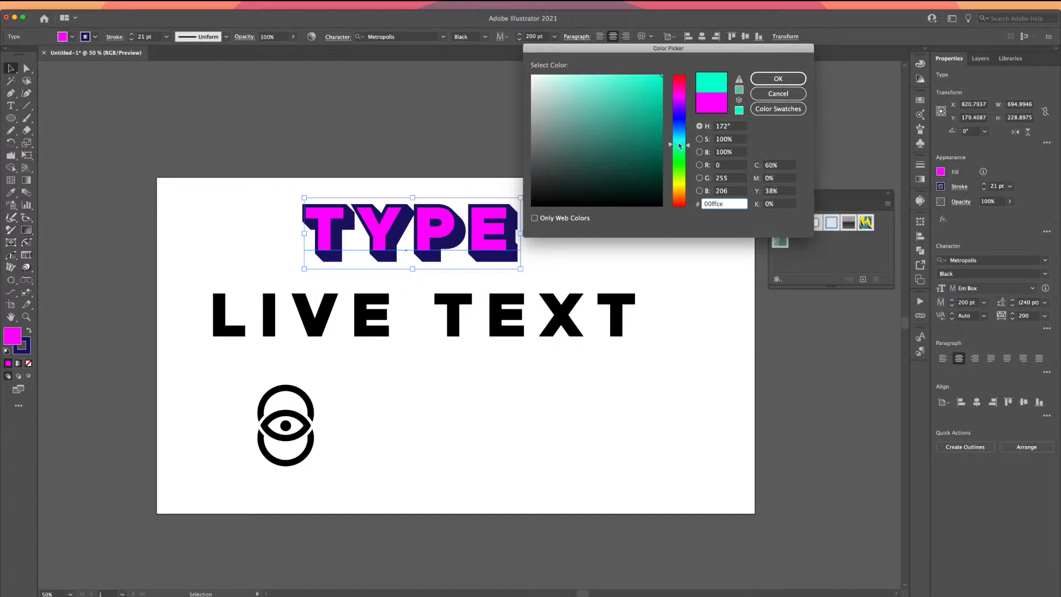
{"action": "left_click", "coordinate": [758, 81]}
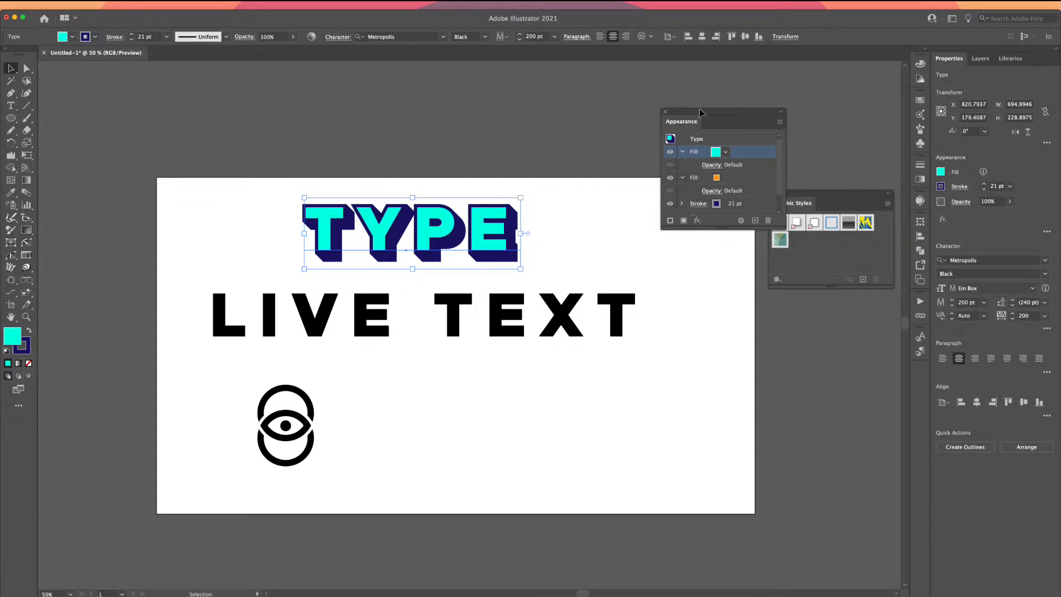
- Delete the orange fill from the TYPE text's appearance
{"action": "left_click_drag", "start_coordinate": [699, 113], "coordinate": [654, 98]}
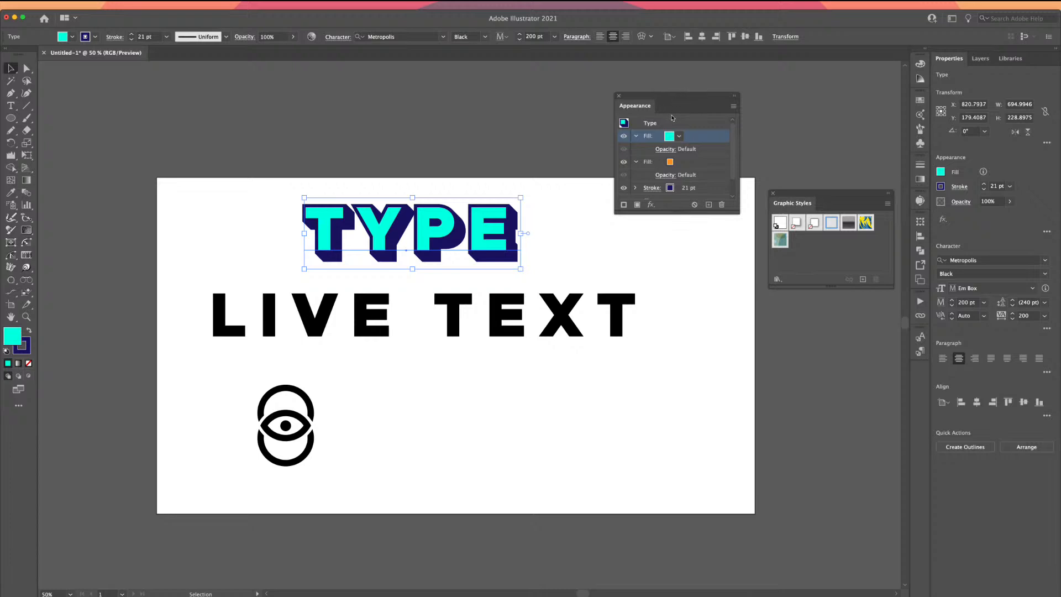
{"action": "left_click", "coordinate": [696, 162]}
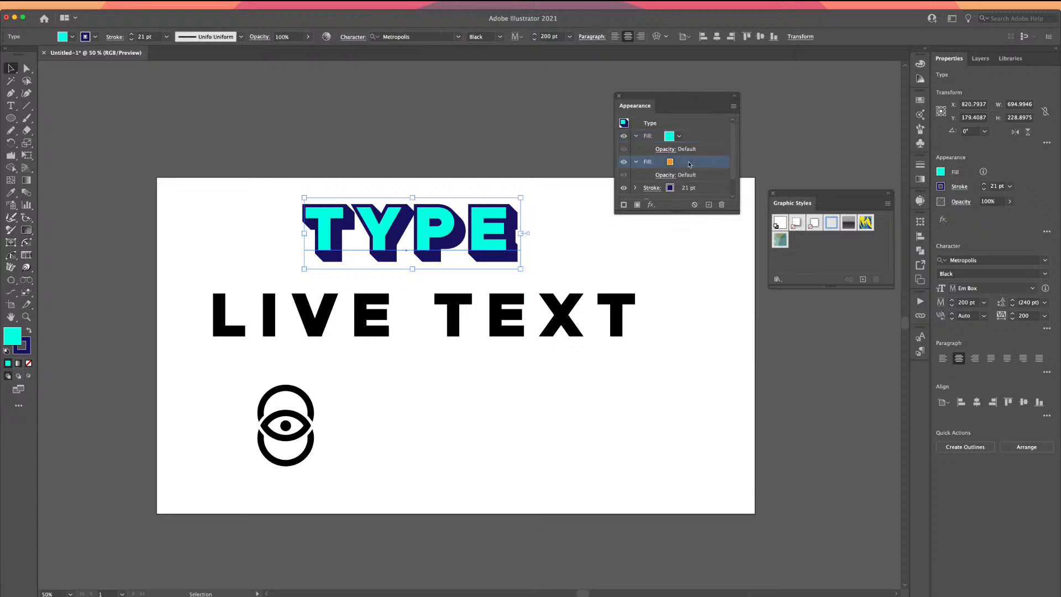
{"action": "left_click", "coordinate": [722, 205]}
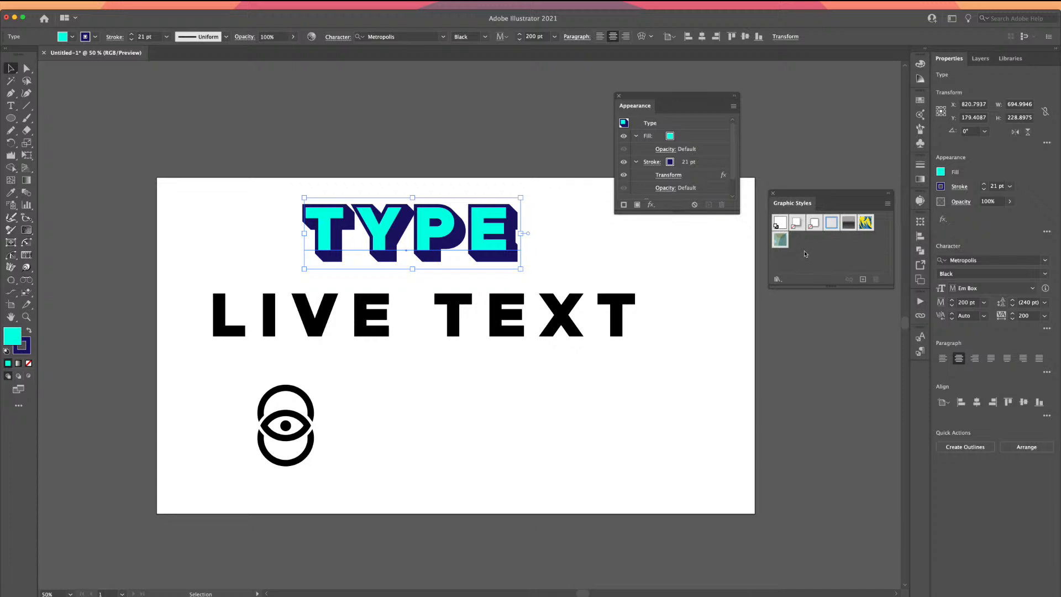
- Save the TYPE text's appearance as a new graphic style and apply that style to the LIVE TEXT line
{"action": "left_click", "coordinate": [863, 280]}
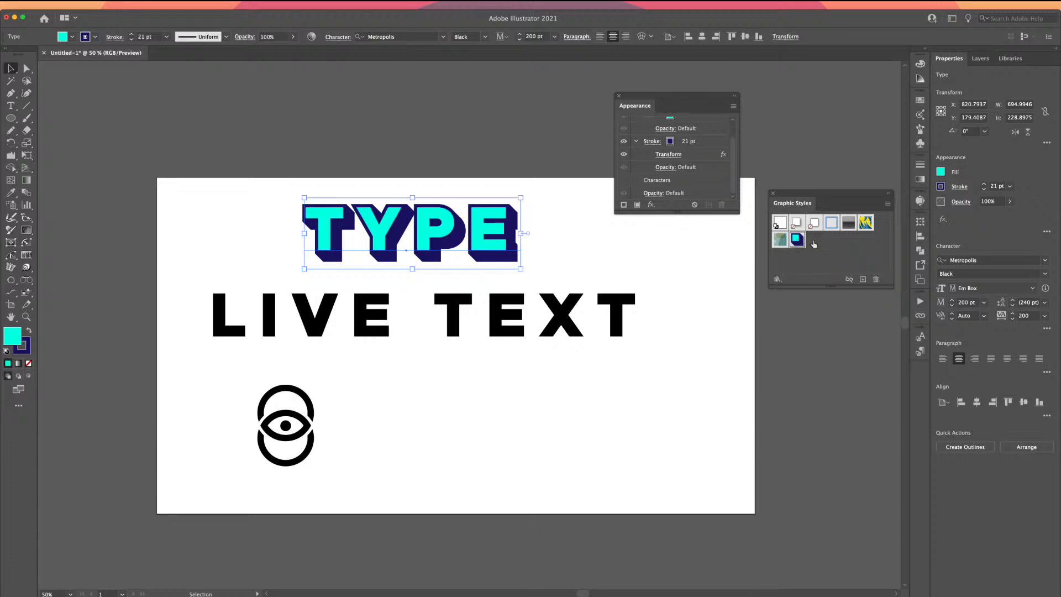
{"action": "left_click", "coordinate": [575, 305]}
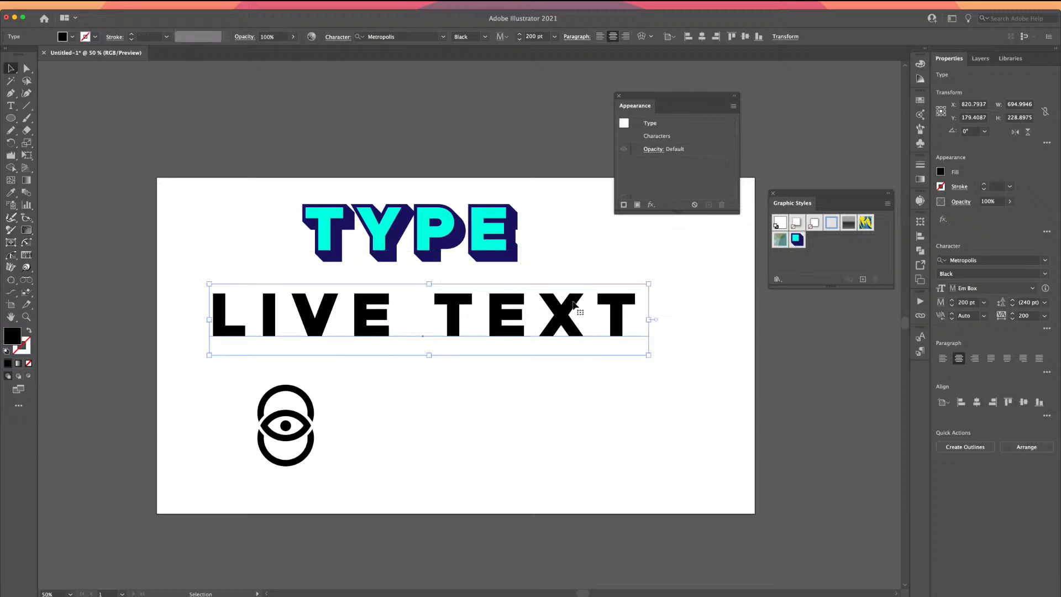
{"action": "left_click", "coordinate": [797, 239]}
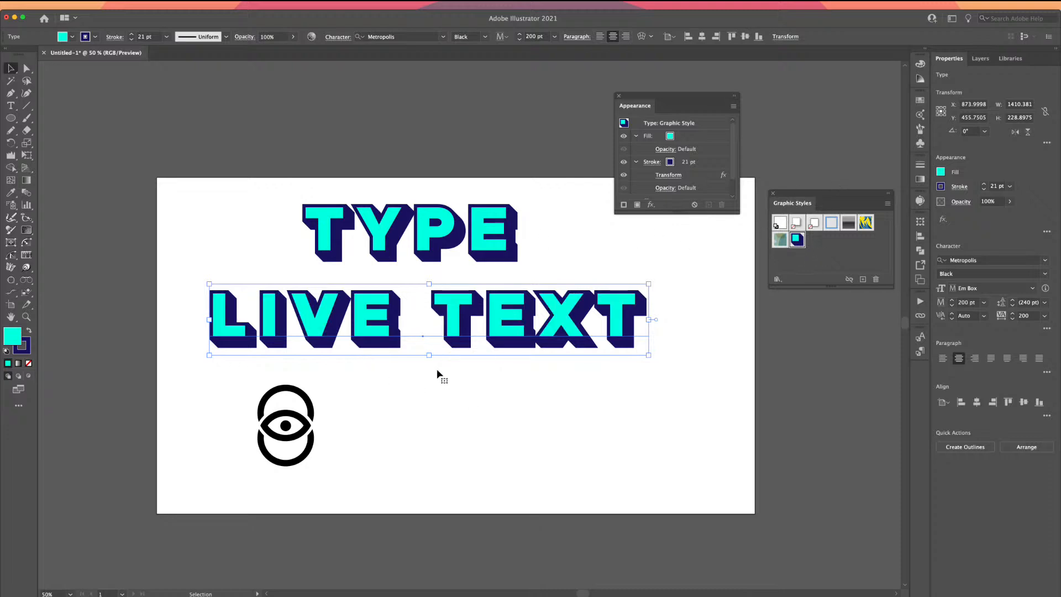
- Try the Alyssa_GS, Jive_GS, Chrome Highlight and Blue Neon graphic styles on the TYPE text, finishing with Jive_GS
{"action": "left_click", "coordinate": [470, 246]}
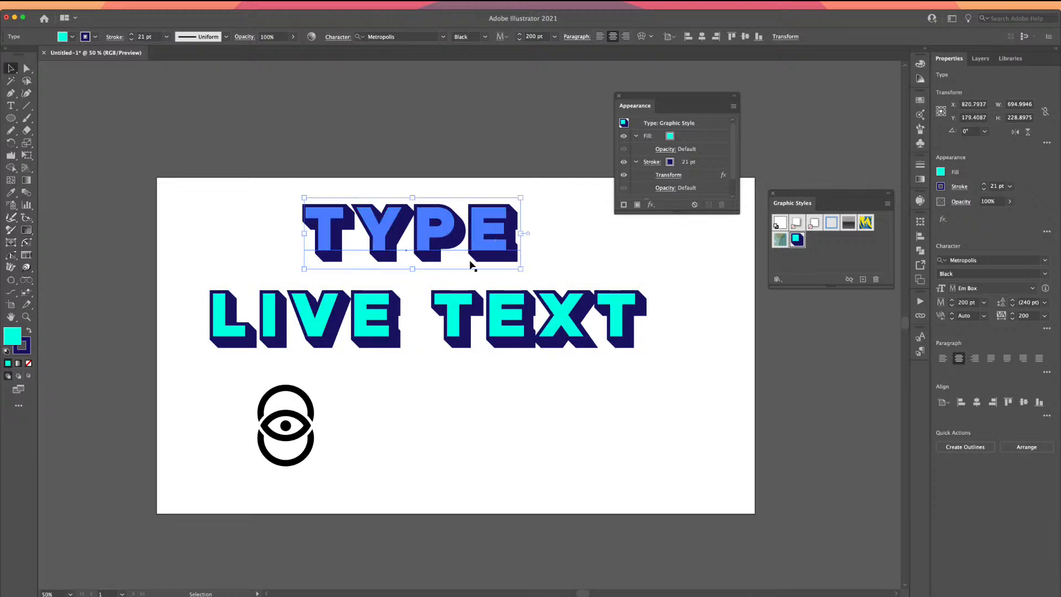
{"action": "left_click", "coordinate": [780, 241]}
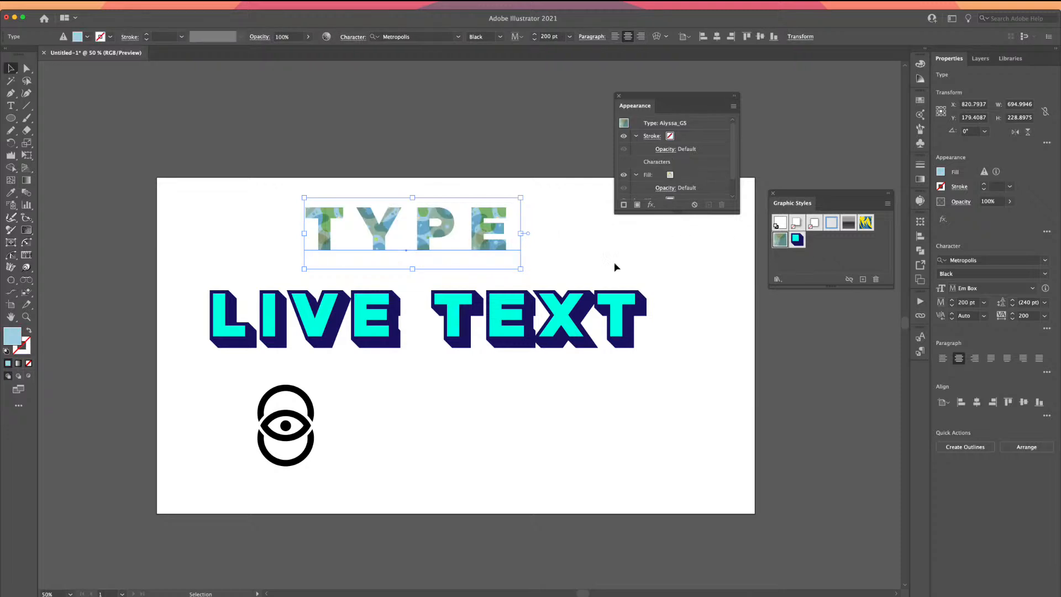
{"action": "left_click", "coordinate": [866, 224]}
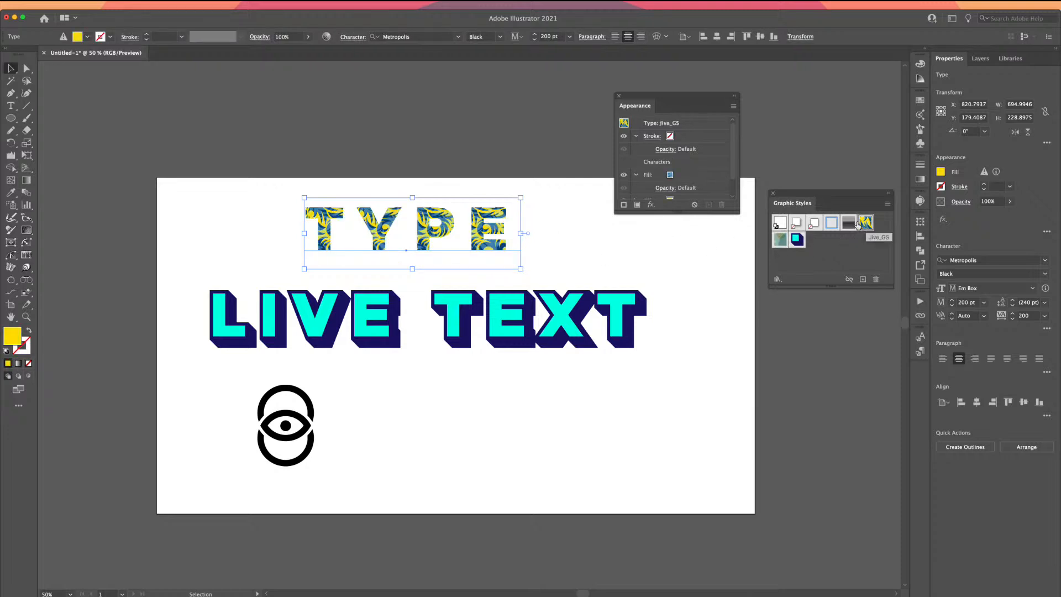
{"action": "left_click", "coordinate": [849, 224]}
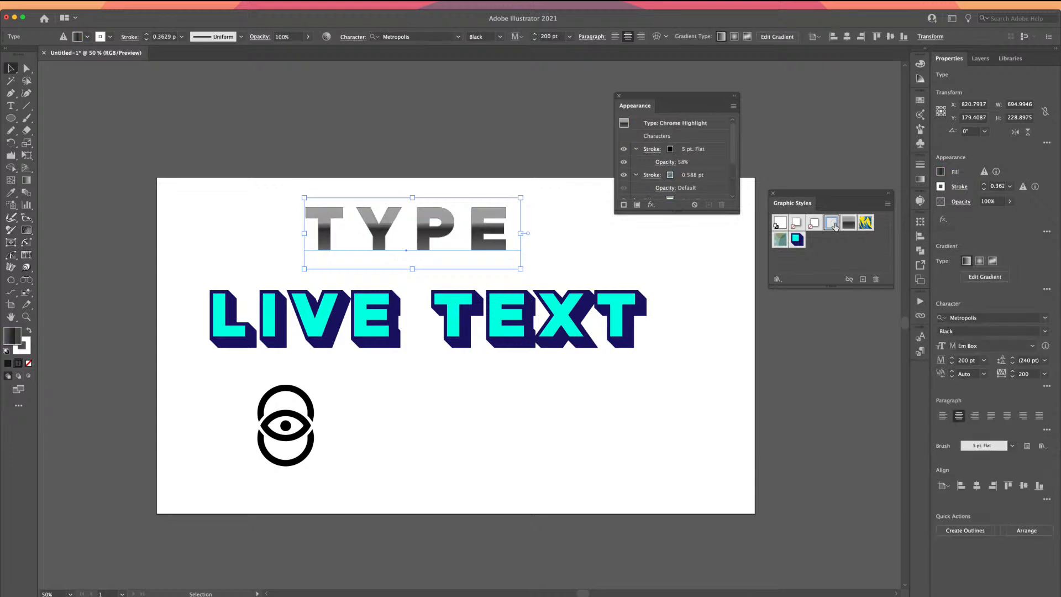
{"action": "left_click", "coordinate": [832, 223]}
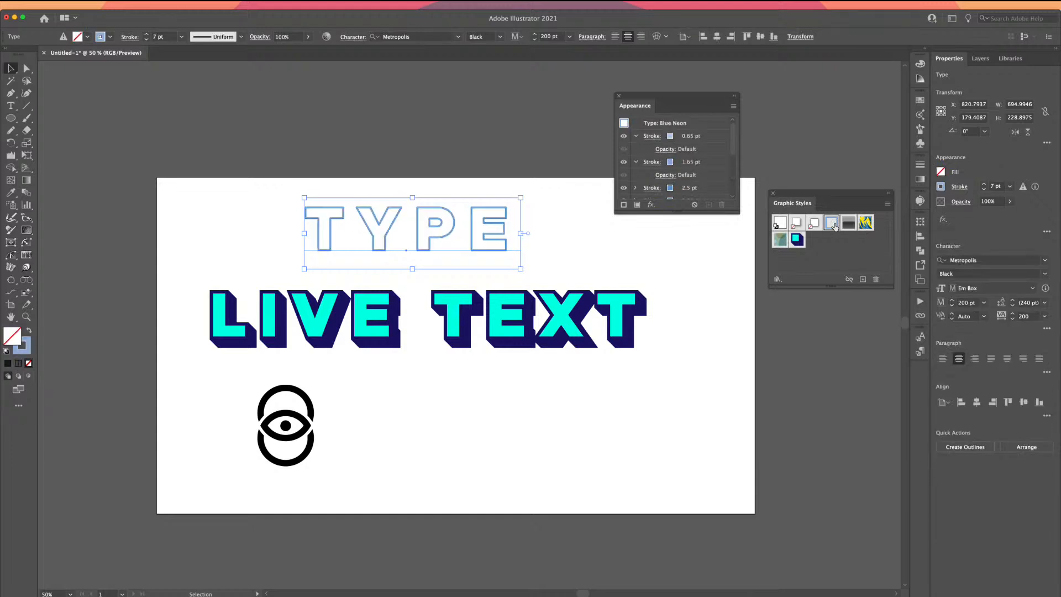
{"action": "left_click", "coordinate": [866, 224]}
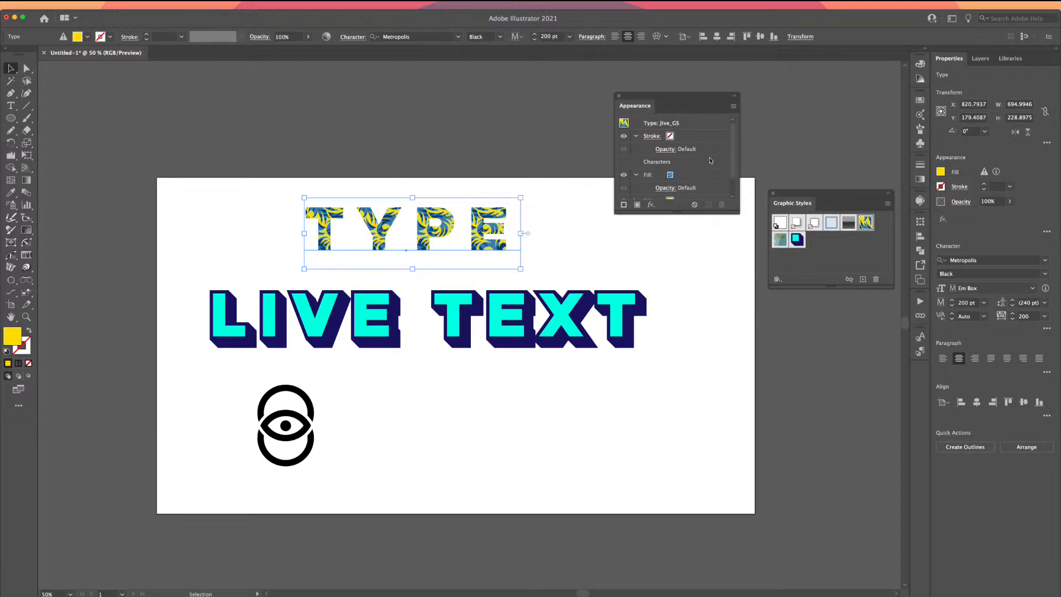
- Change the TYPE text's yellow fill to RGB Cyan
{"action": "scroll", "coordinate": [710, 162], "scroll_direction": "down", "scroll_amount": 2}
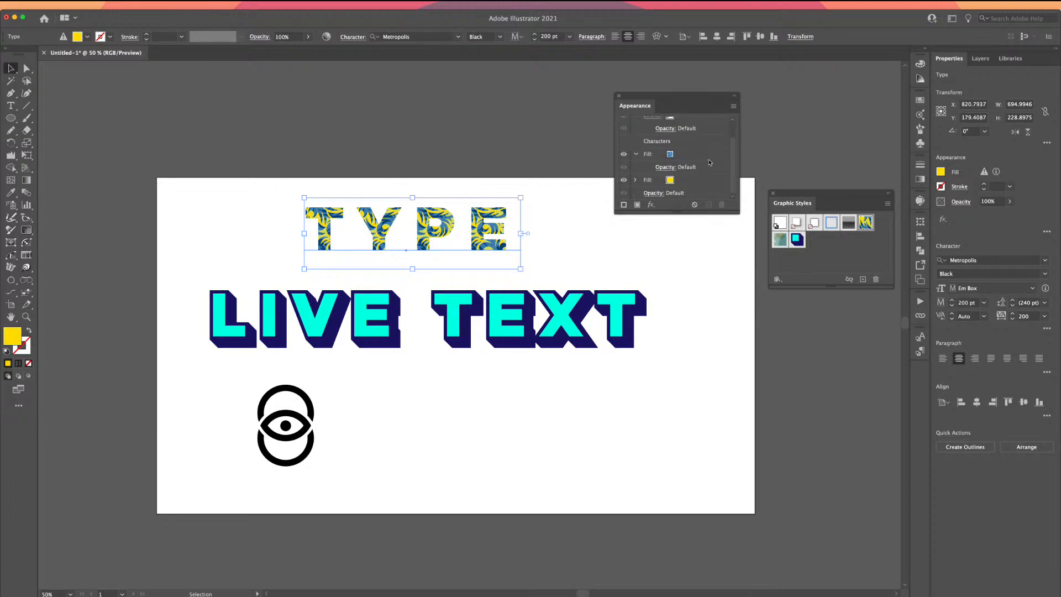
{"action": "left_click", "coordinate": [676, 182]}
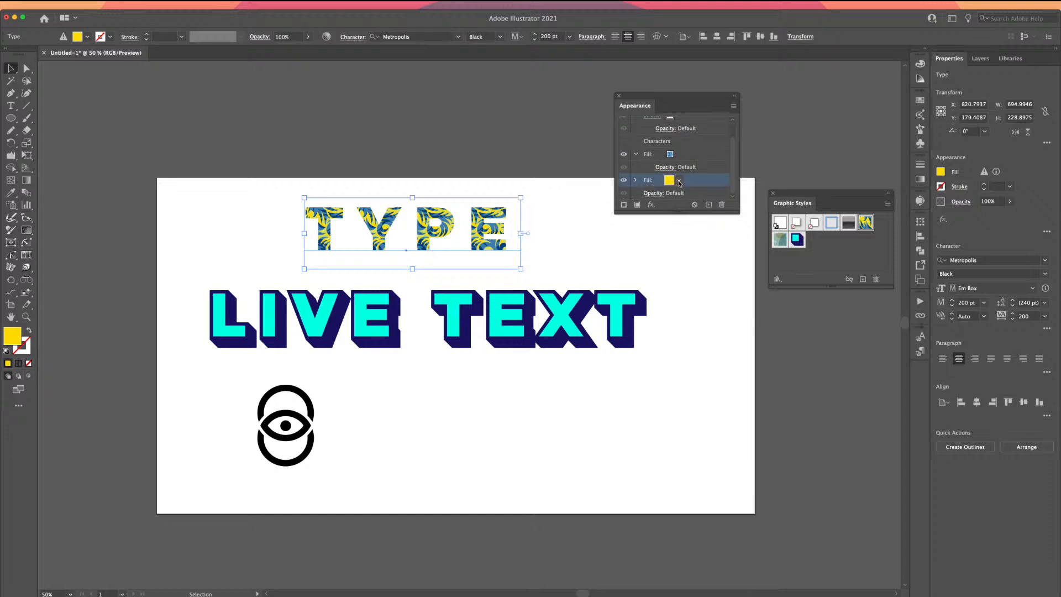
{"action": "left_click", "coordinate": [678, 181]}
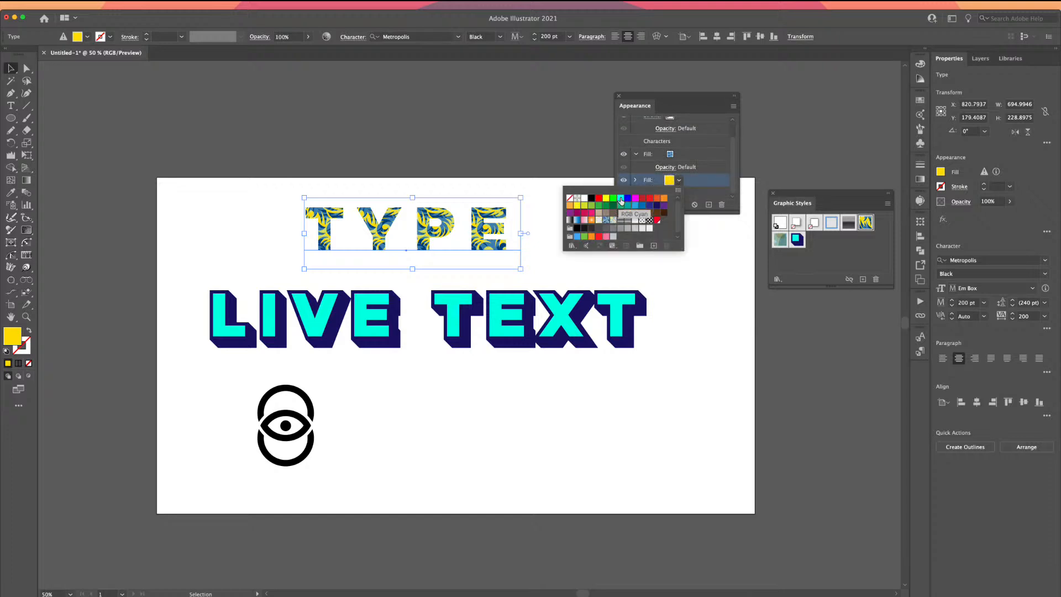
{"action": "left_click", "coordinate": [619, 202]}
{"action": "left_click", "coordinate": [685, 164]}
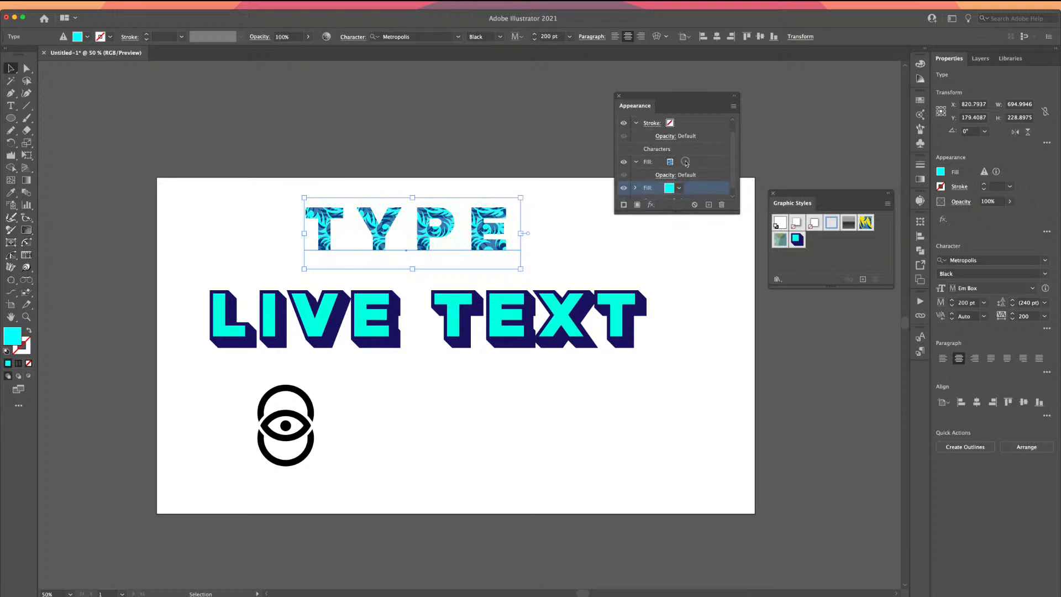
- Select the TYPE text's blue pattern fill and open the Basic Graphics_Dots pattern swatch library for it
{"action": "left_click", "coordinate": [686, 162]}
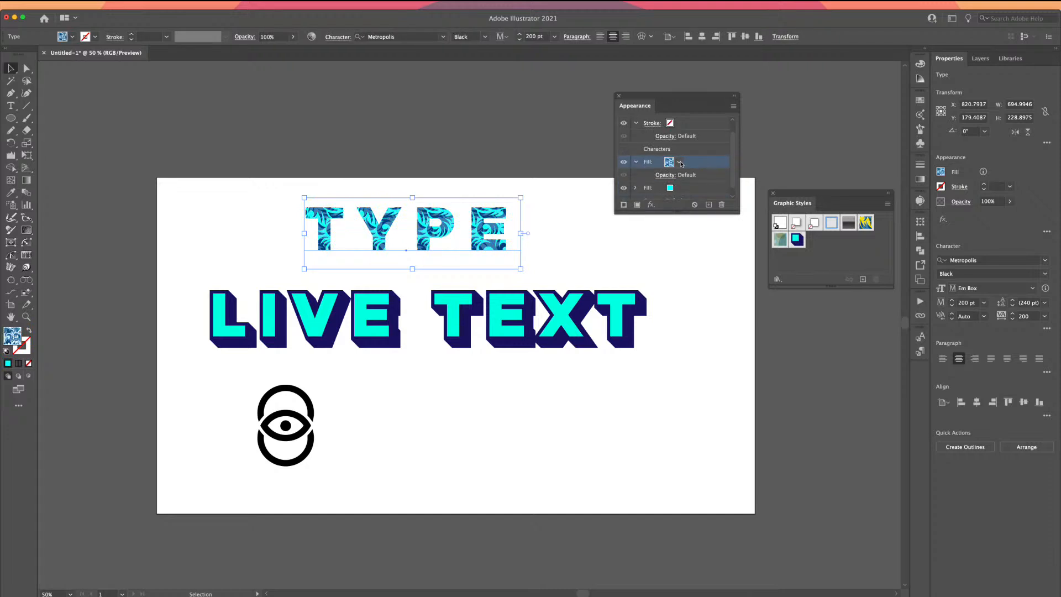
{"action": "left_click", "coordinate": [680, 162]}
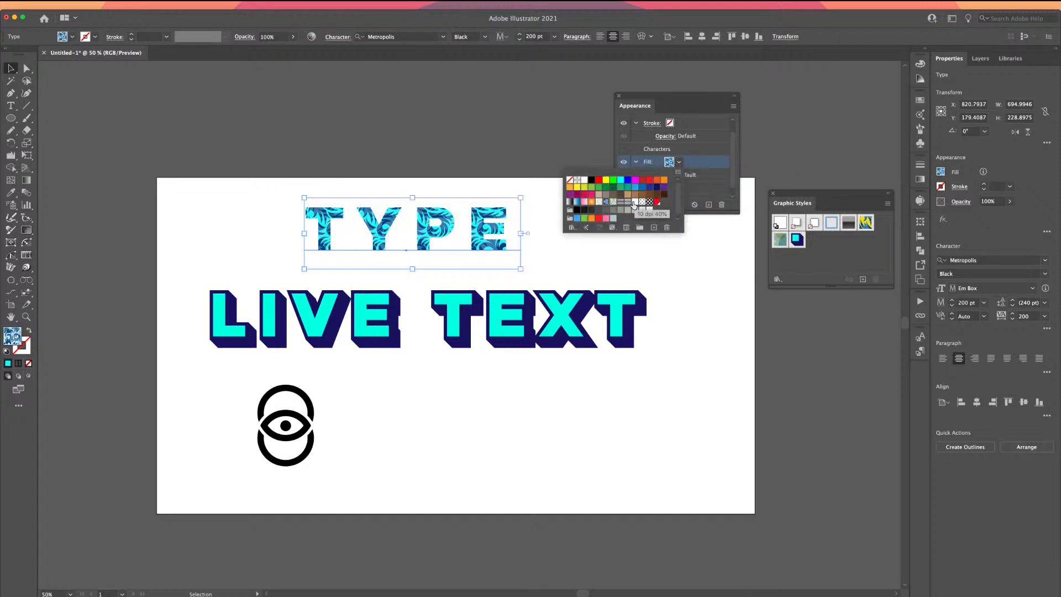
{"action": "left_click", "coordinate": [696, 164]}
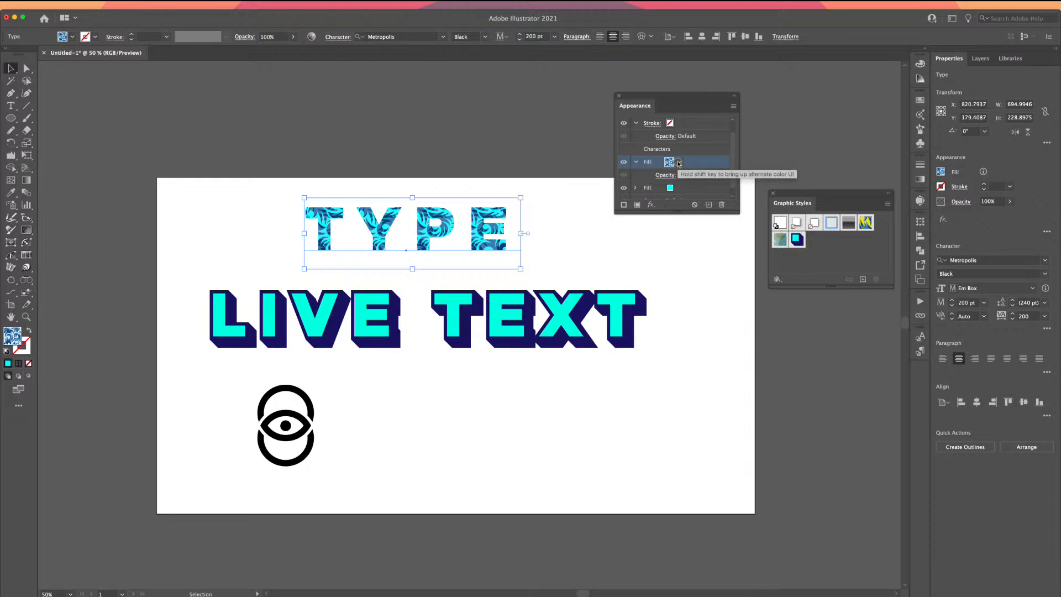
{"action": "left_click", "coordinate": [679, 163]}
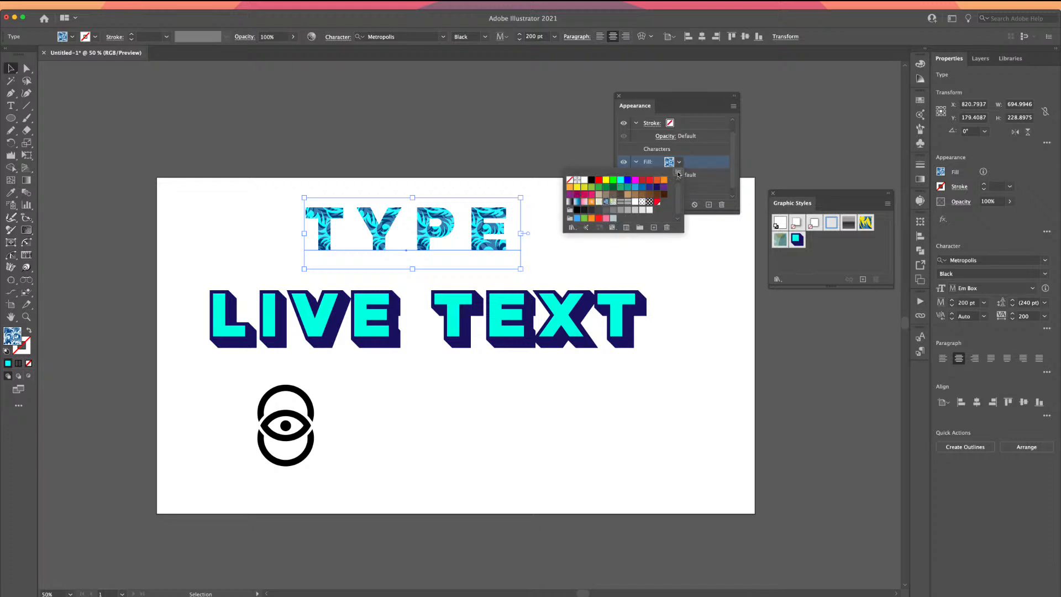
{"action": "left_click", "coordinate": [680, 174]}
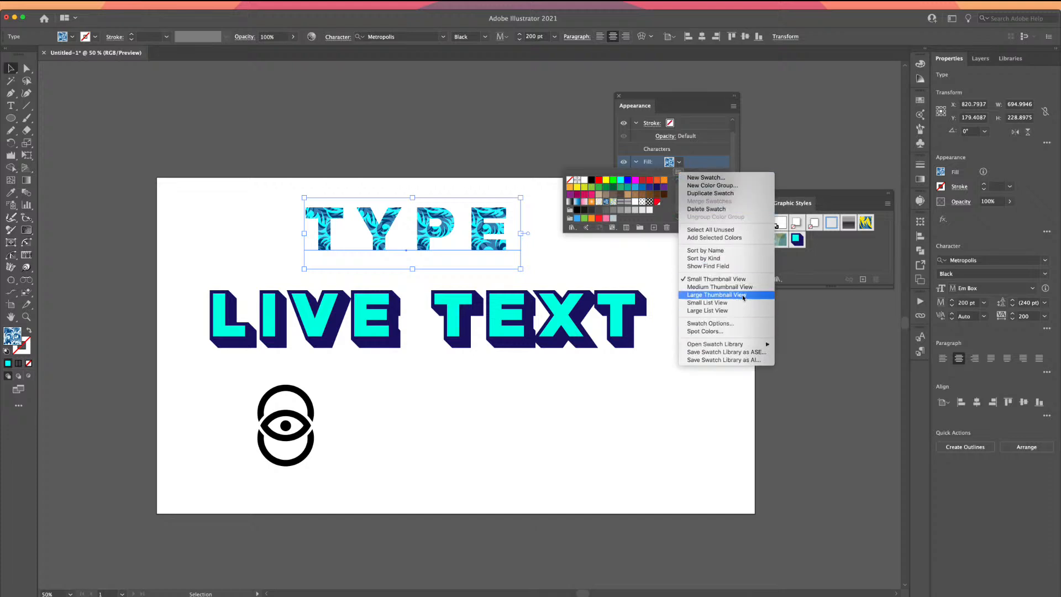
{"action": "mouse_move", "coordinate": [738, 344]}
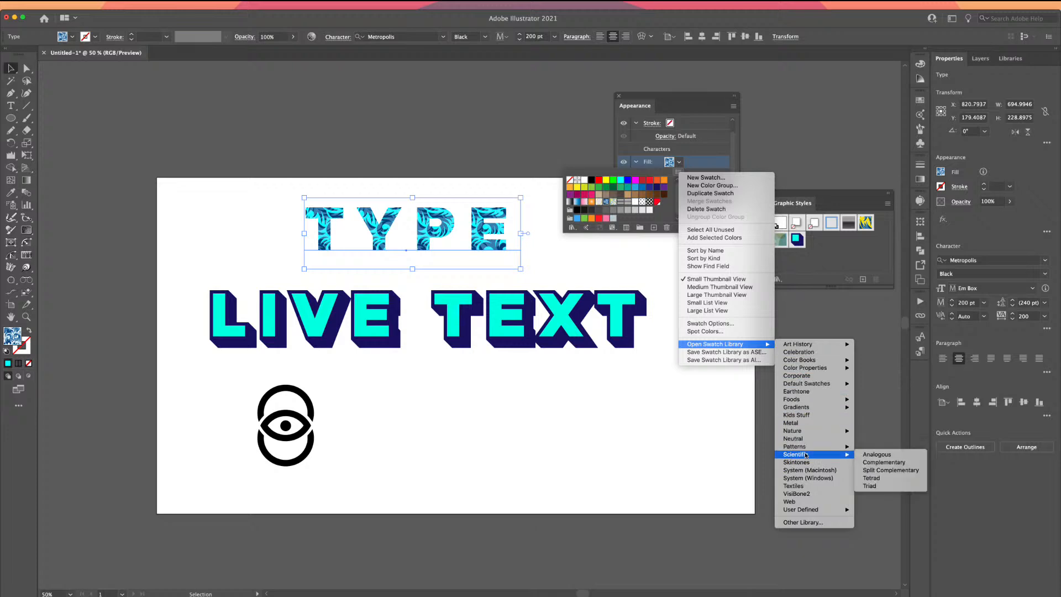
{"action": "mouse_move", "coordinate": [805, 449]}
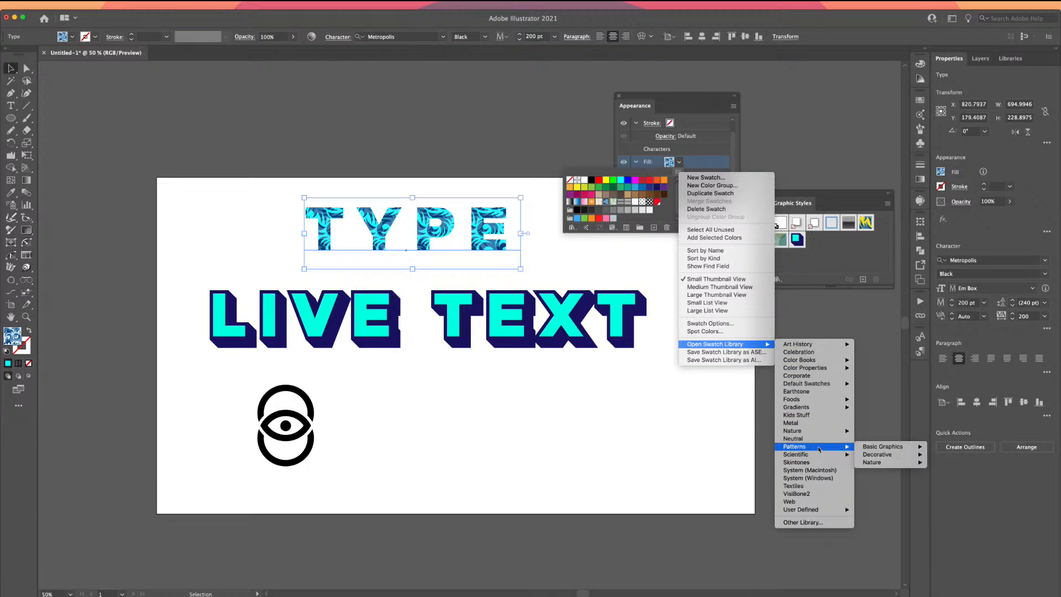
{"action": "mouse_move", "coordinate": [866, 452]}
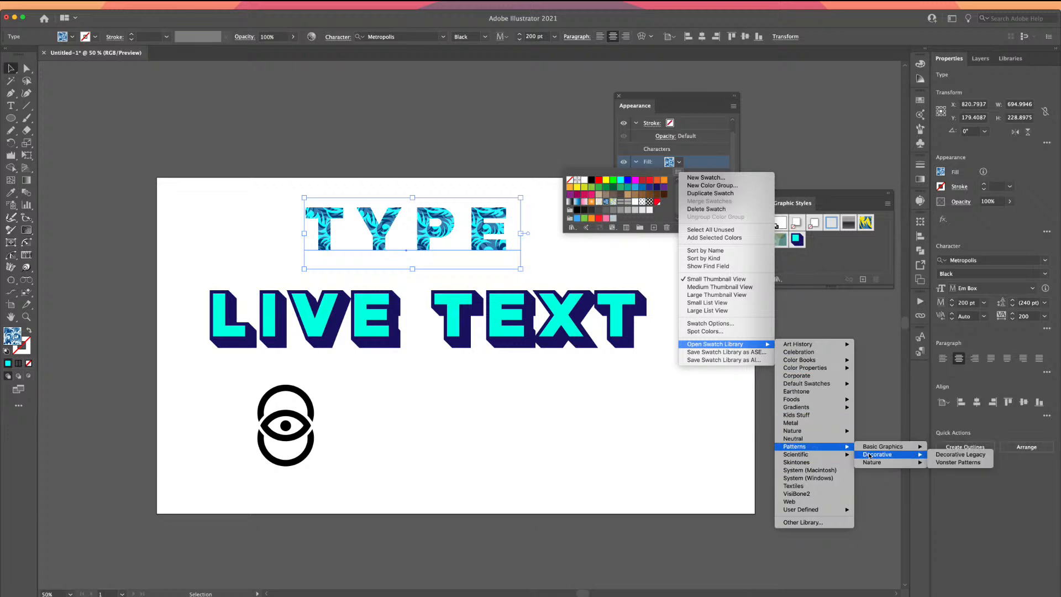
{"action": "mouse_move", "coordinate": [873, 463]}
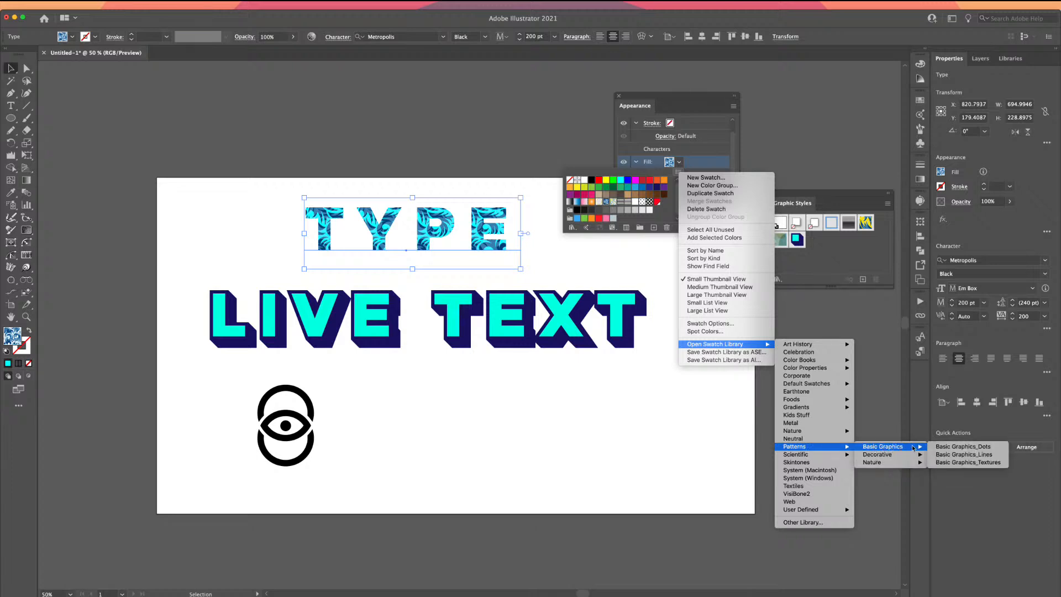
{"action": "left_click", "coordinate": [955, 449]}
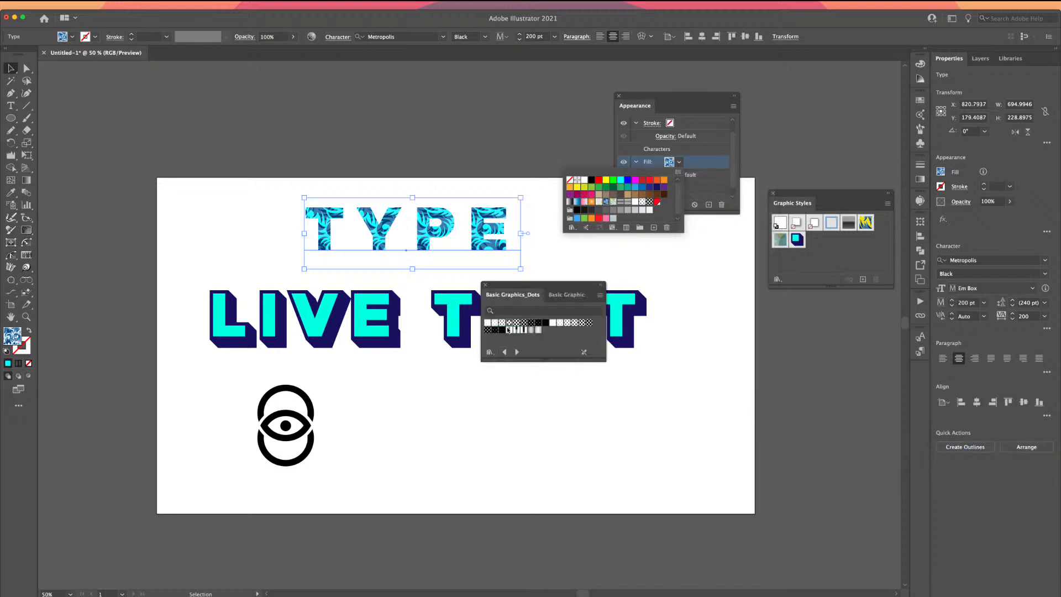
- Apply the 10 dpi 50% dot pattern to the selected fill and close the pattern library
{"action": "left_click", "coordinate": [515, 325]}
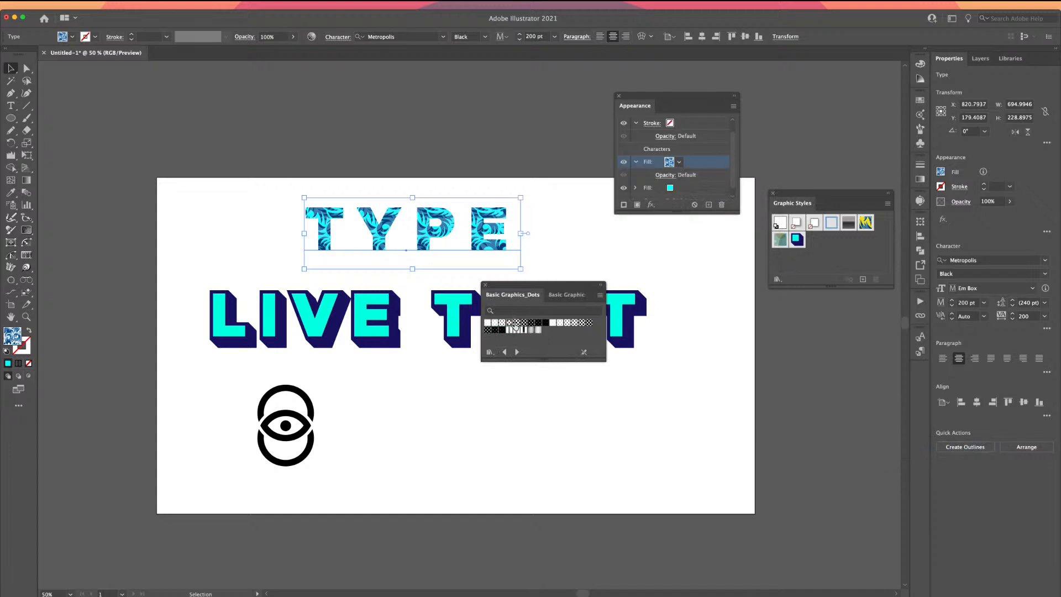
{"action": "left_click", "coordinate": [516, 324]}
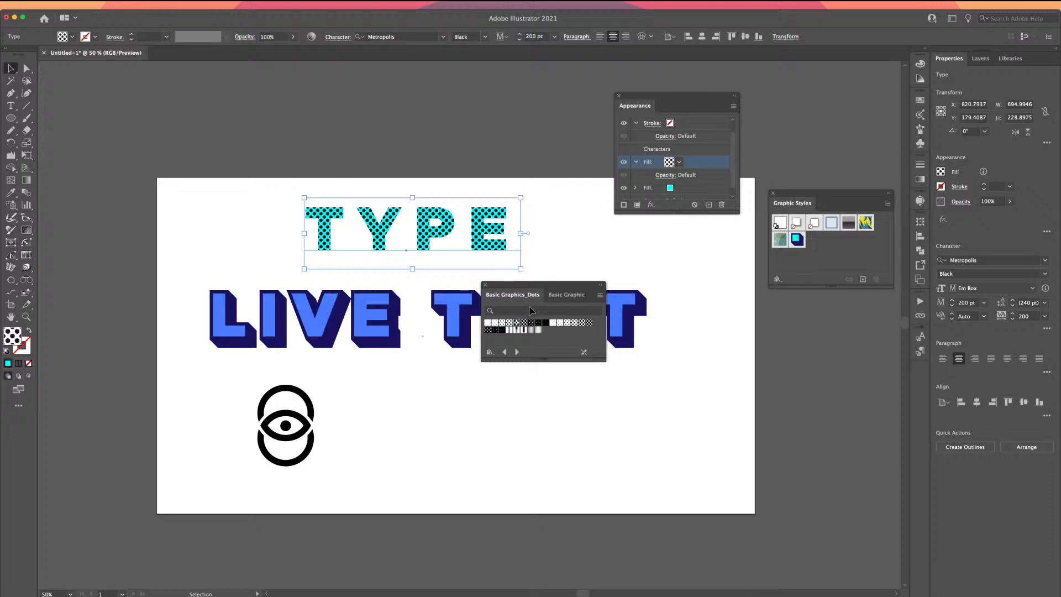
{"action": "left_click", "coordinate": [485, 286]}
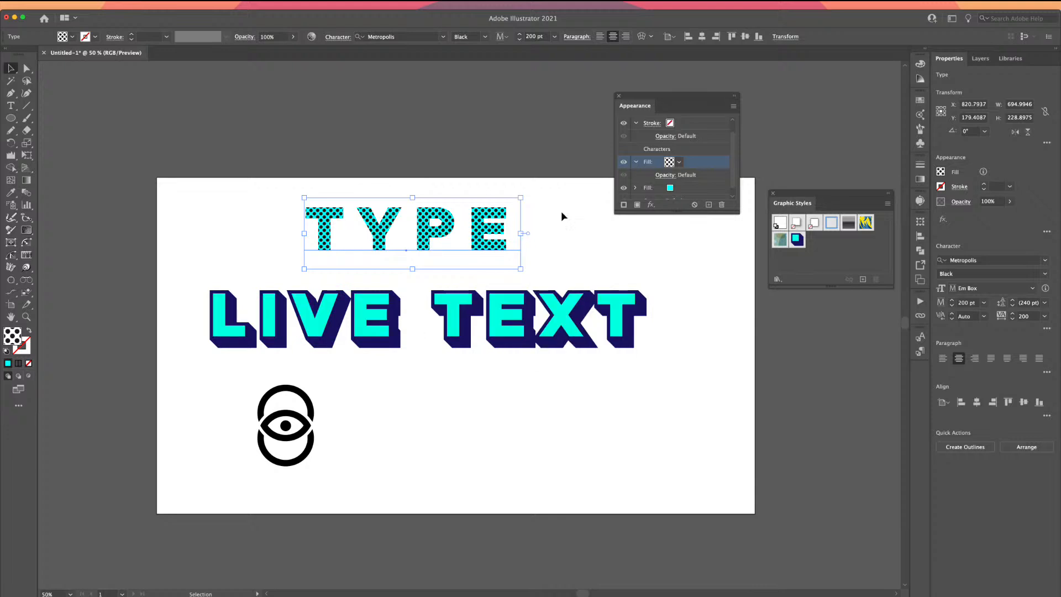
- Add a Transform effect to the TYPE text's dotted fill with a horizontal move of -7 px
{"action": "left_click", "coordinate": [651, 206]}
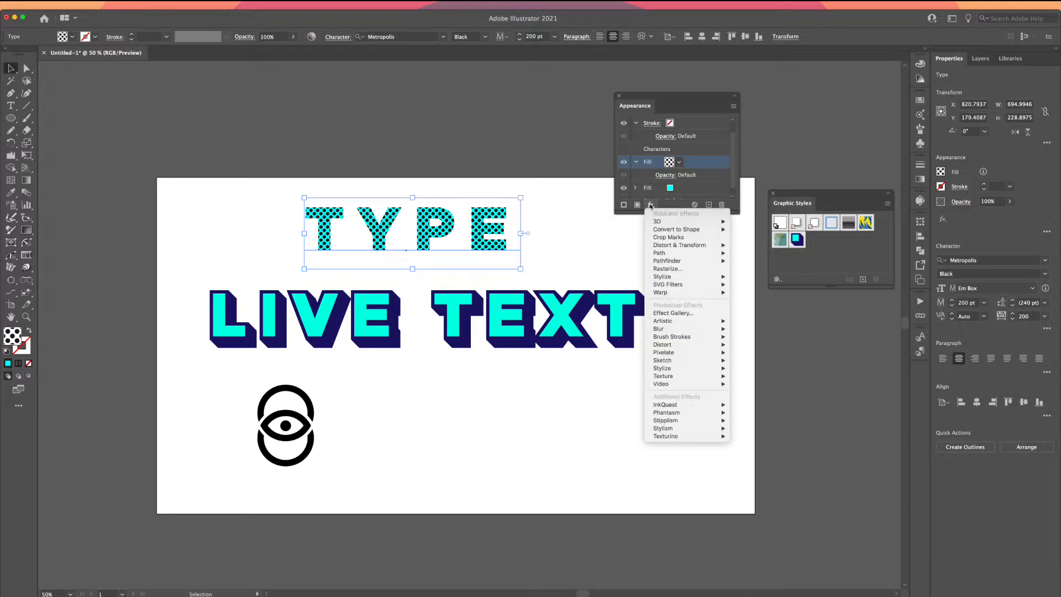
{"action": "mouse_move", "coordinate": [670, 246]}
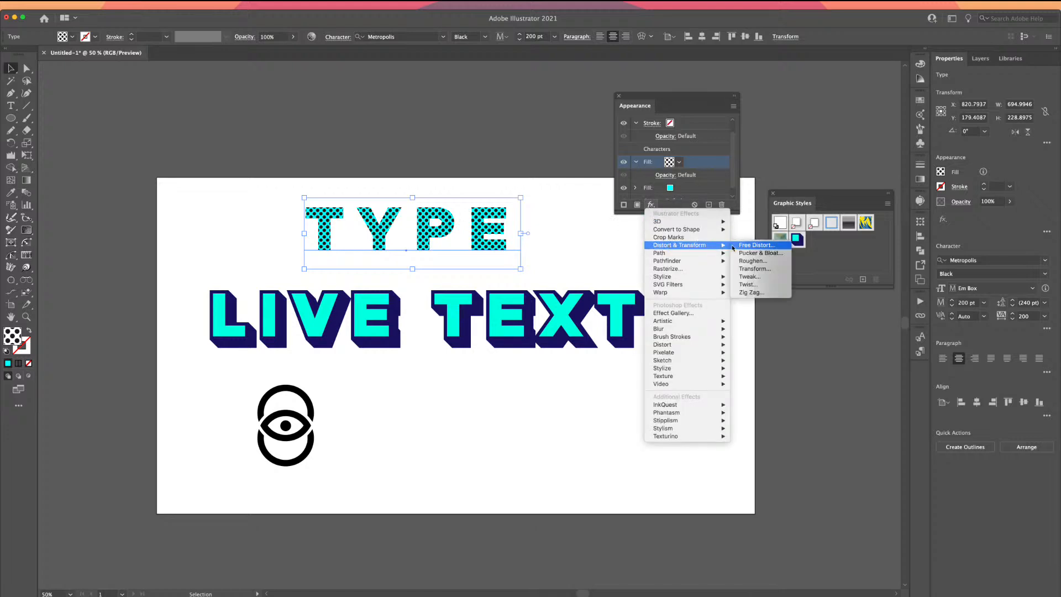
{"action": "left_click", "coordinate": [749, 269]}
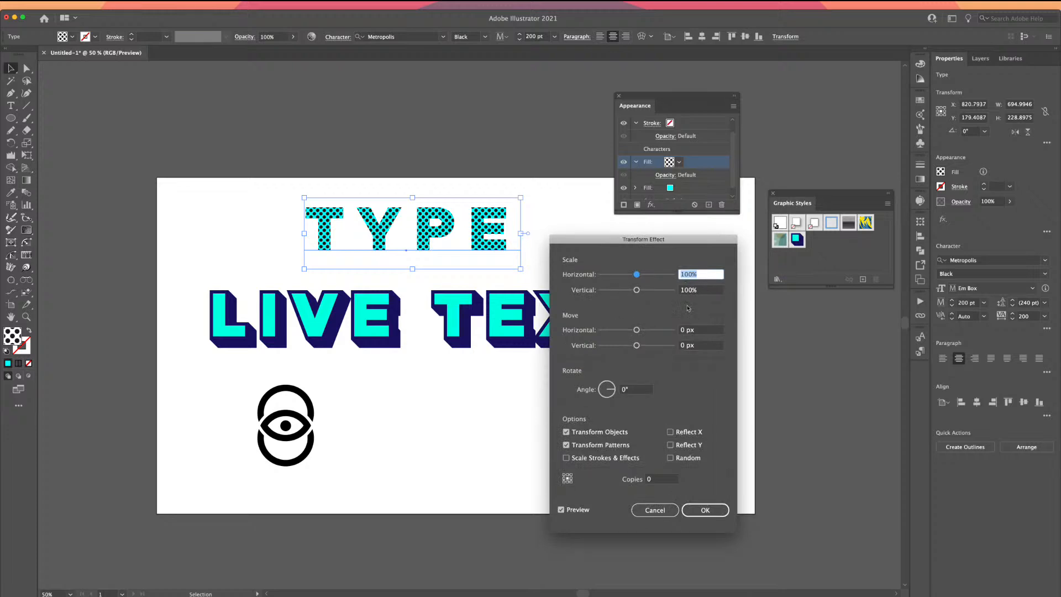
{"action": "left_click", "coordinate": [693, 329]}
{"action": "key", "text": "Down"}
{"action": "key", "text": "Down"}
{"action": "key", "text": "Down"}
{"action": "key", "text": "Down"}
{"action": "key", "text": "Down"}
{"action": "key", "text": "Down"}
{"action": "key", "text": "Down"}
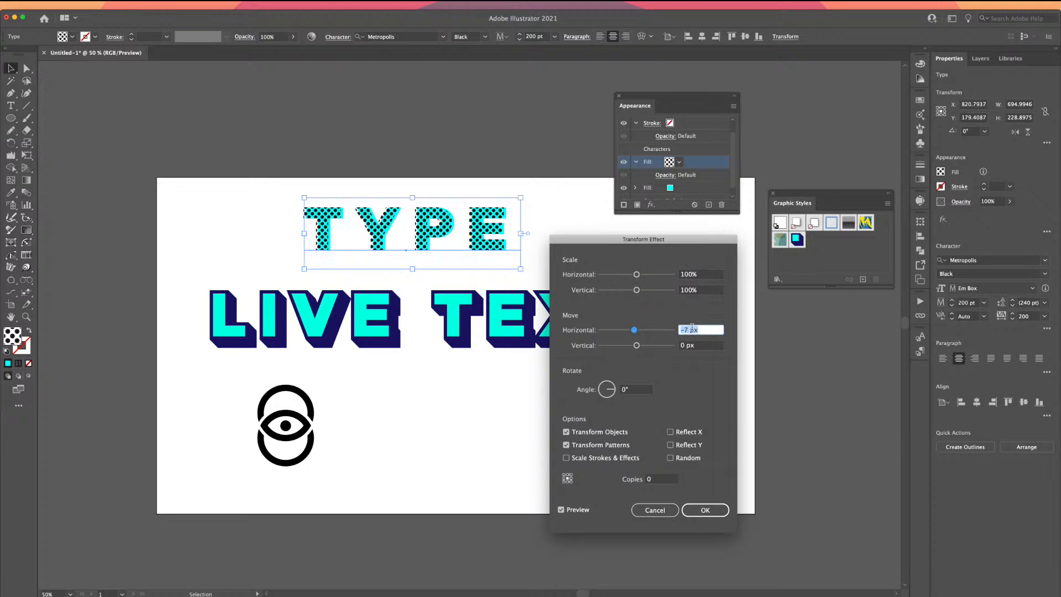
- Set the Transform effect's vertical move to -7 px and apply the effect
{"action": "left_click", "coordinate": [720, 347]}
{"action": "key", "text": "Down"}
{"action": "key", "text": "Down"}
{"action": "key", "text": "Down"}
{"action": "key", "text": "Down"}
{"action": "key", "text": "Down"}
{"action": "key", "text": "Down"}
{"action": "key", "text": "Down"}
{"action": "key", "text": "Down"}
{"action": "key", "text": "Up"}
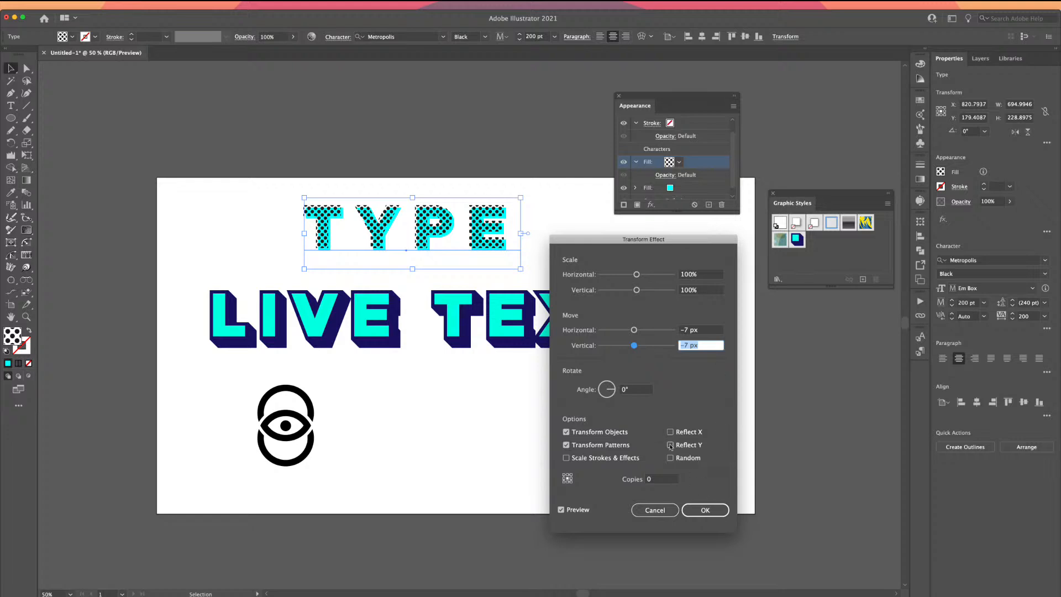
{"action": "left_click", "coordinate": [712, 512]}
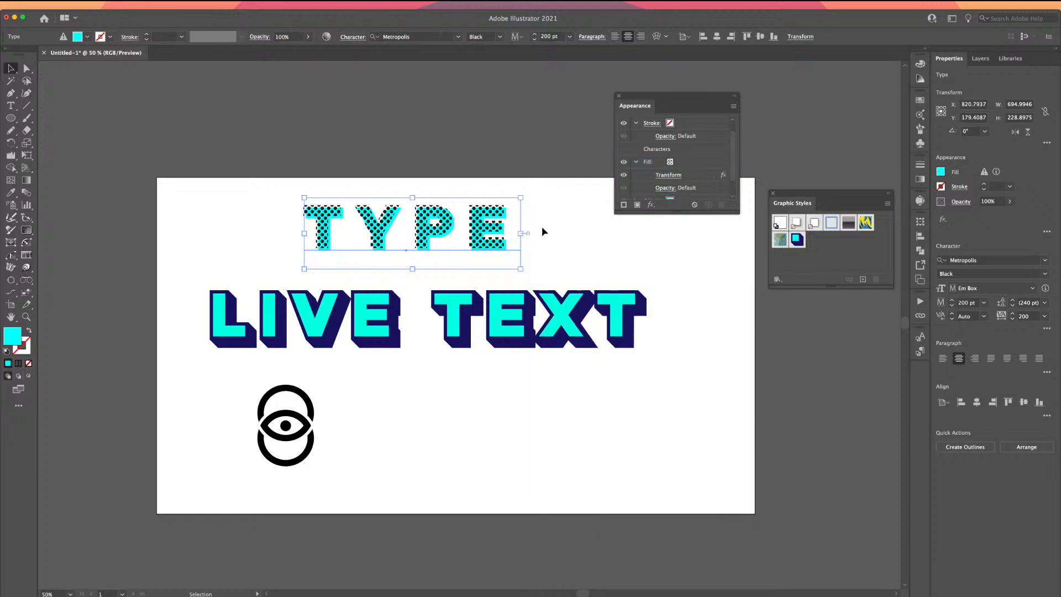
- Open the 10 dpi 50% pattern swatch for editing and select the black dots in its tile
{"action": "left_click", "coordinate": [671, 163]}
{"action": "left_click", "coordinate": [671, 164]}
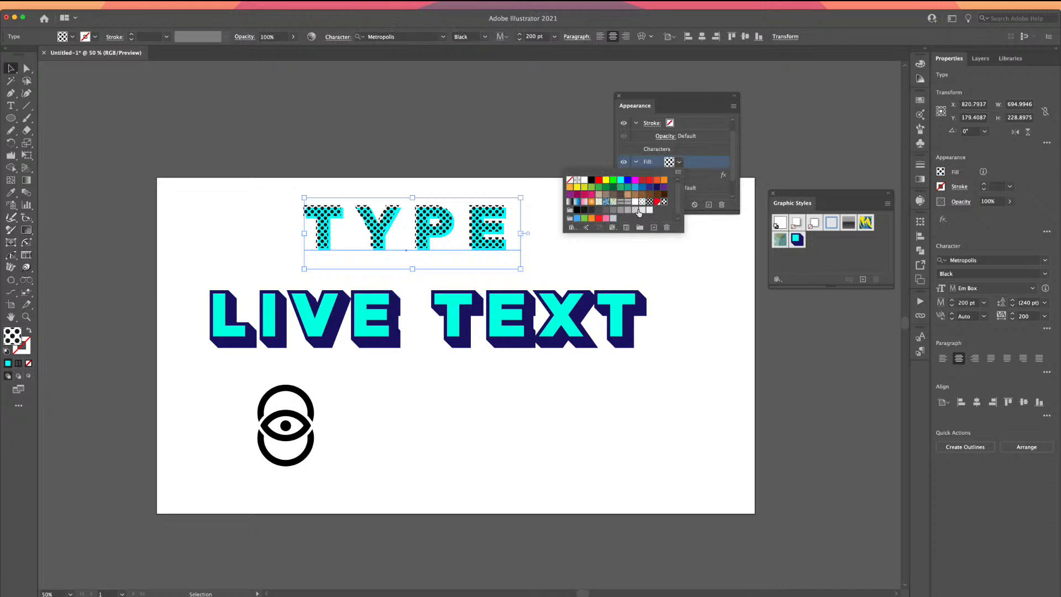
{"action": "double_click", "coordinate": [664, 203]}
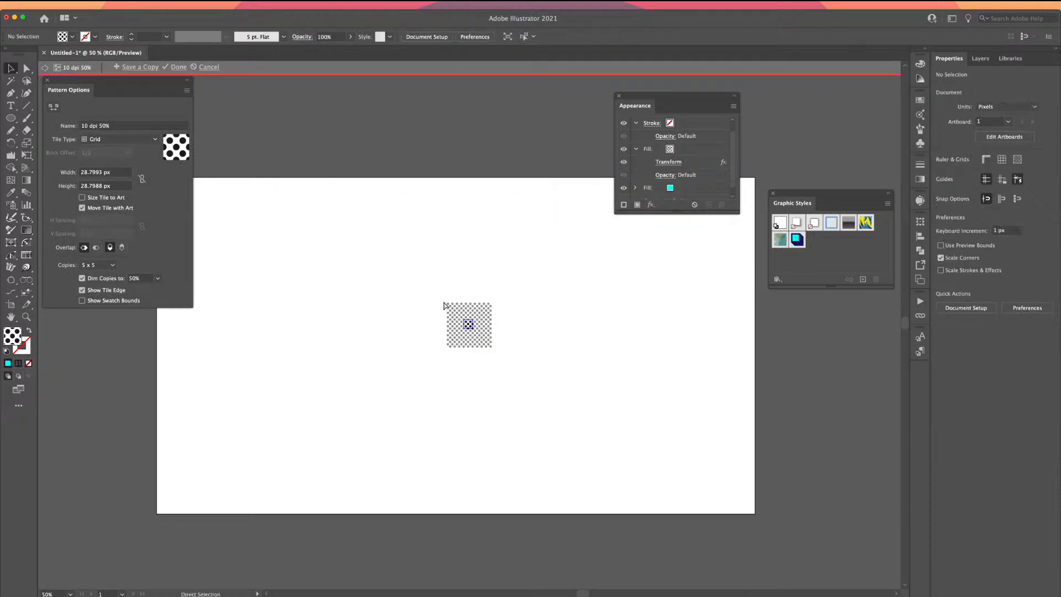
{"action": "key", "text": "super+equal"}
{"action": "key", "text": "super+equal"}
{"action": "key", "text": "super+equal"}
{"action": "key", "text": "super+equal"}
{"action": "key", "text": "super+equal"}
{"action": "left_click_drag", "start_coordinate": [415, 275], "coordinate": [516, 382]}
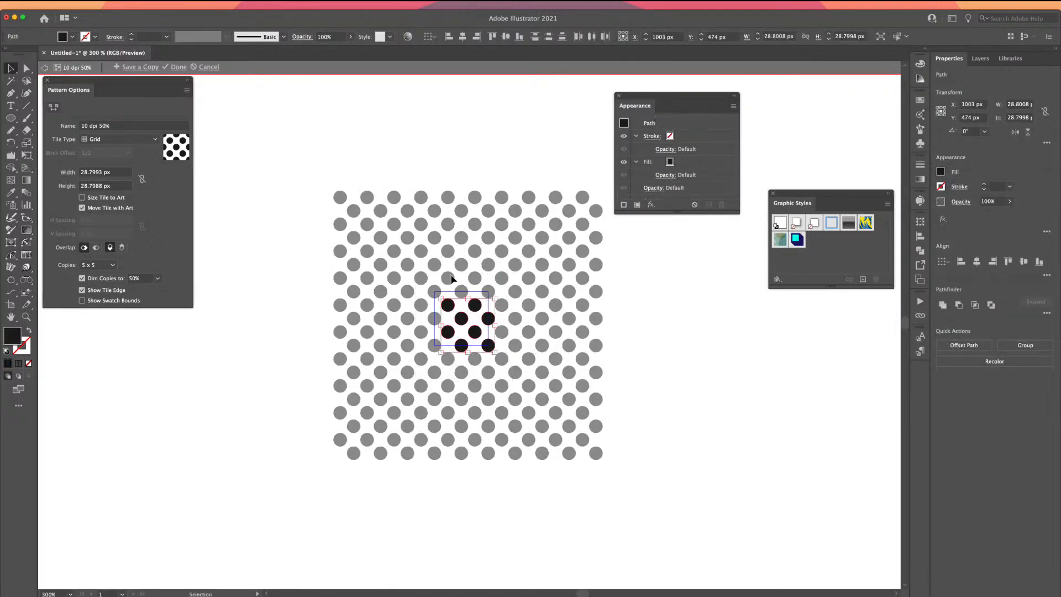
- Recolor the pattern's dots green after trying blue and teal, and finish editing the pattern
{"action": "left_click", "coordinate": [74, 37]}
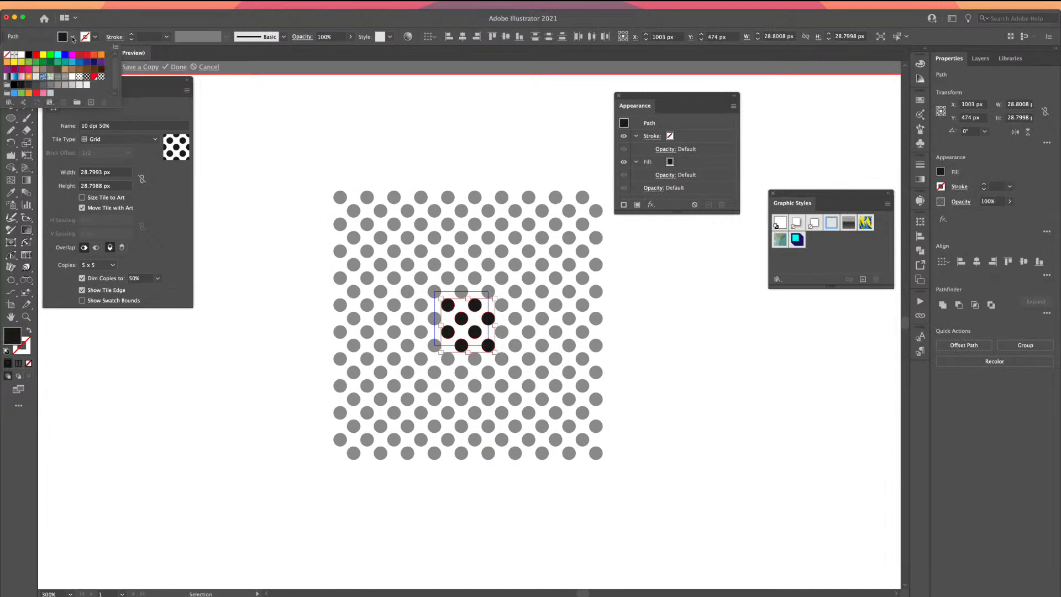
{"action": "left_click", "coordinate": [79, 62]}
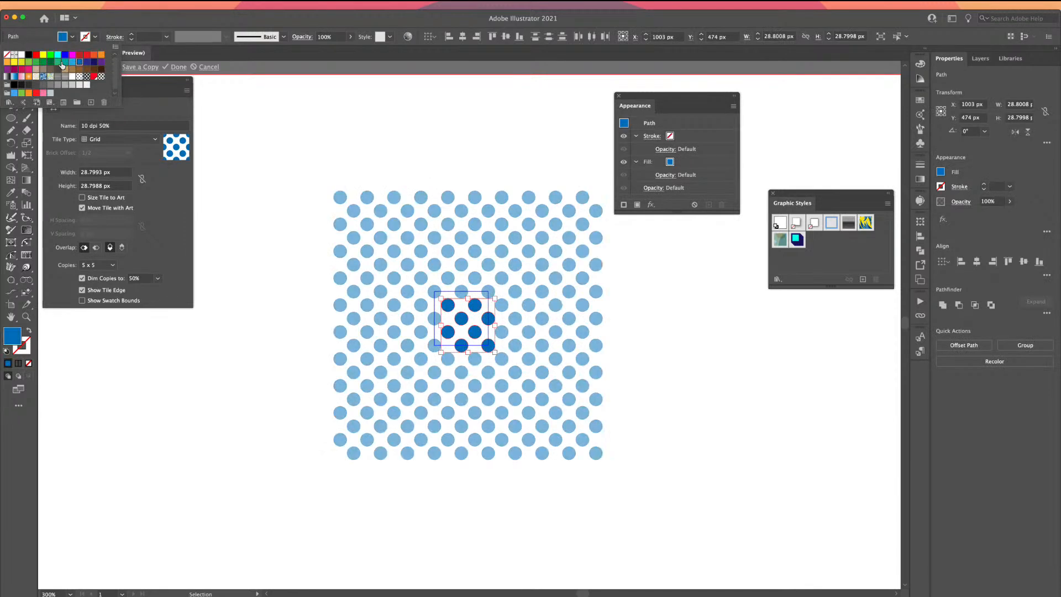
{"action": "left_click", "coordinate": [65, 63]}
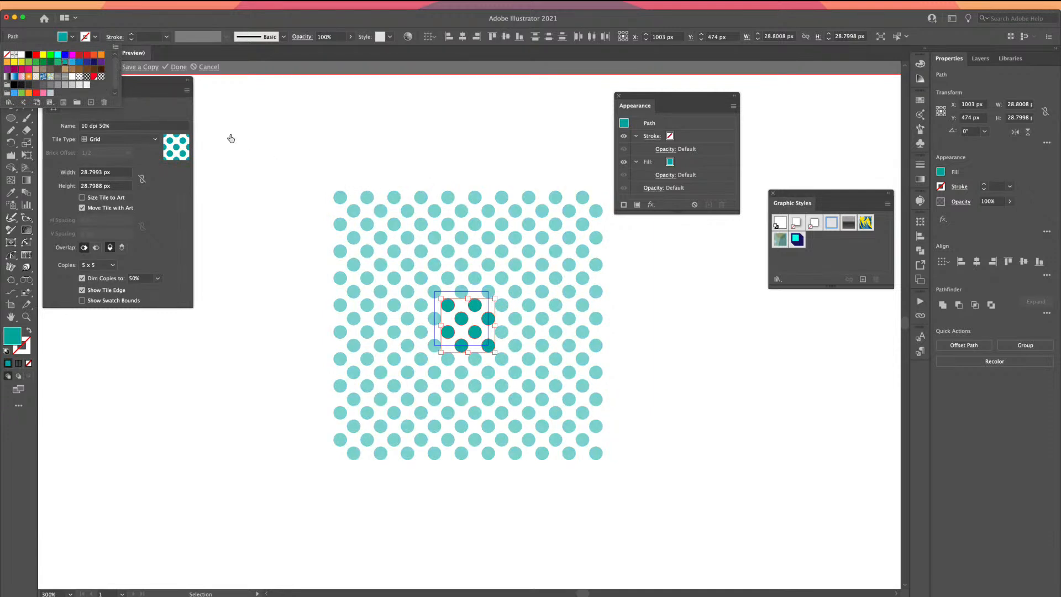
{"action": "left_click", "coordinate": [57, 62]}
{"action": "left_click", "coordinate": [319, 139]}
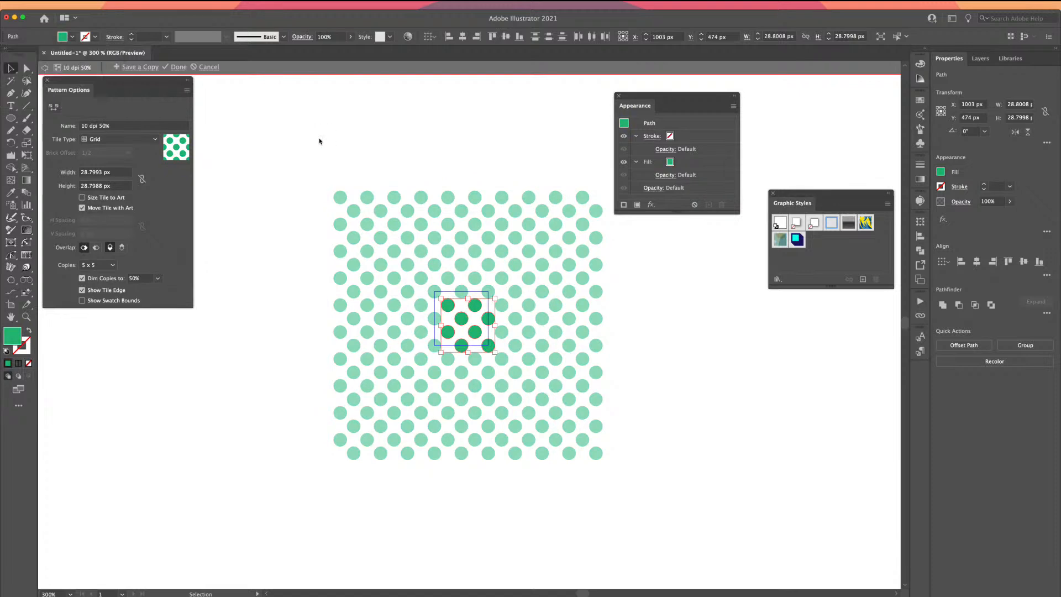
{"action": "left_click", "coordinate": [178, 67]}
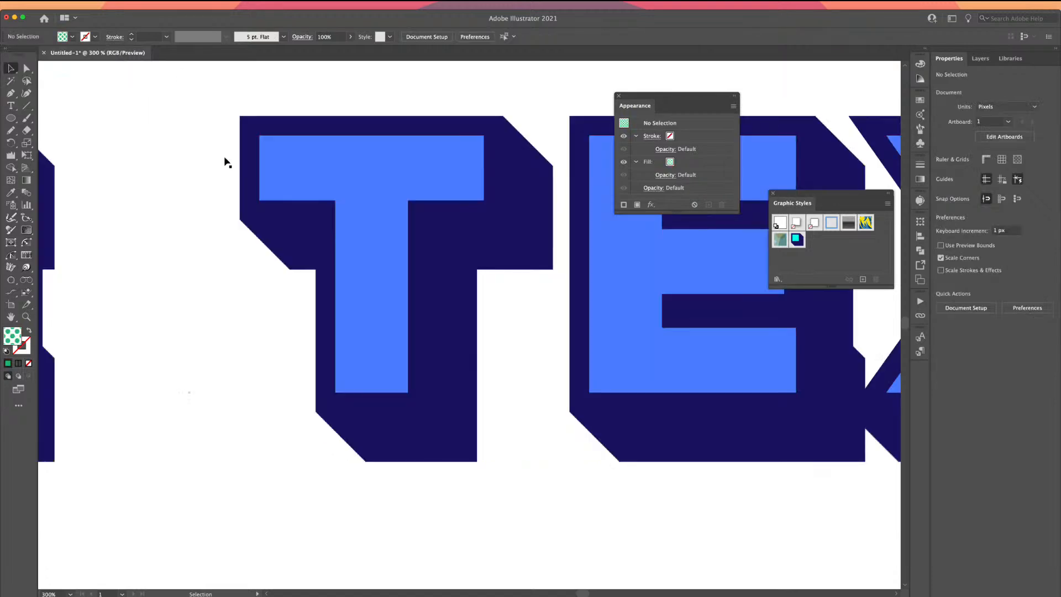
- Select the TYPE text and save its dotted cyan appearance as a new graphic style
{"action": "key", "text": "super+1"}
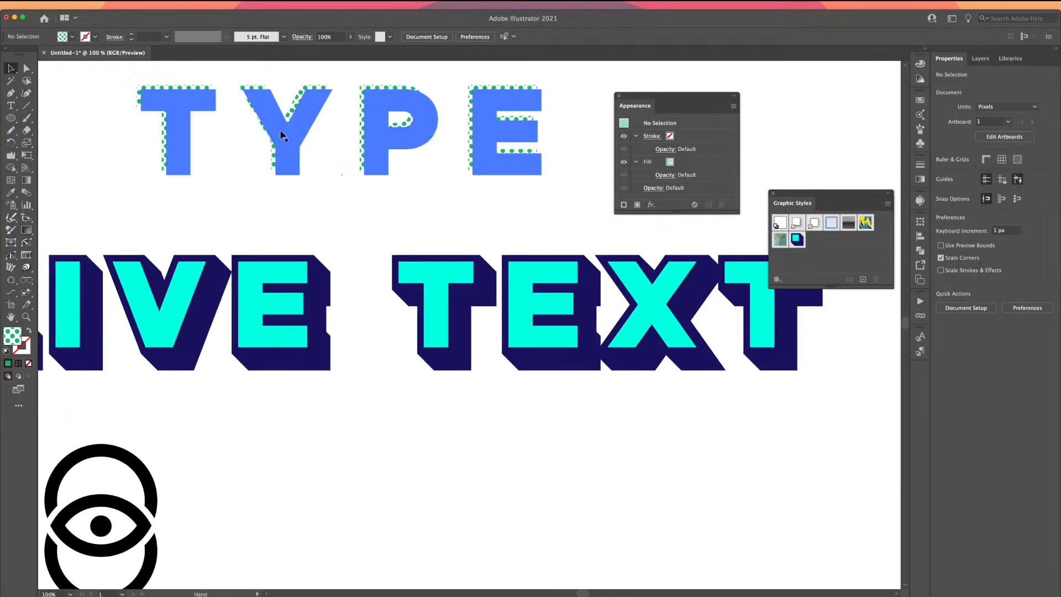
{"action": "left_click_drag", "start_coordinate": [278, 135], "coordinate": [307, 256]}
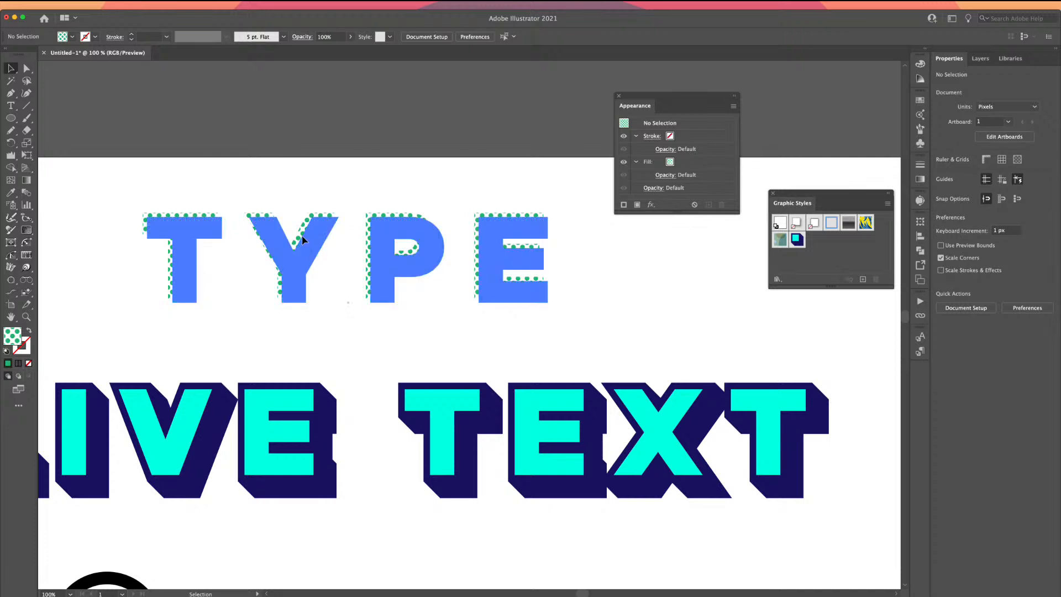
{"action": "left_click", "coordinate": [342, 238]}
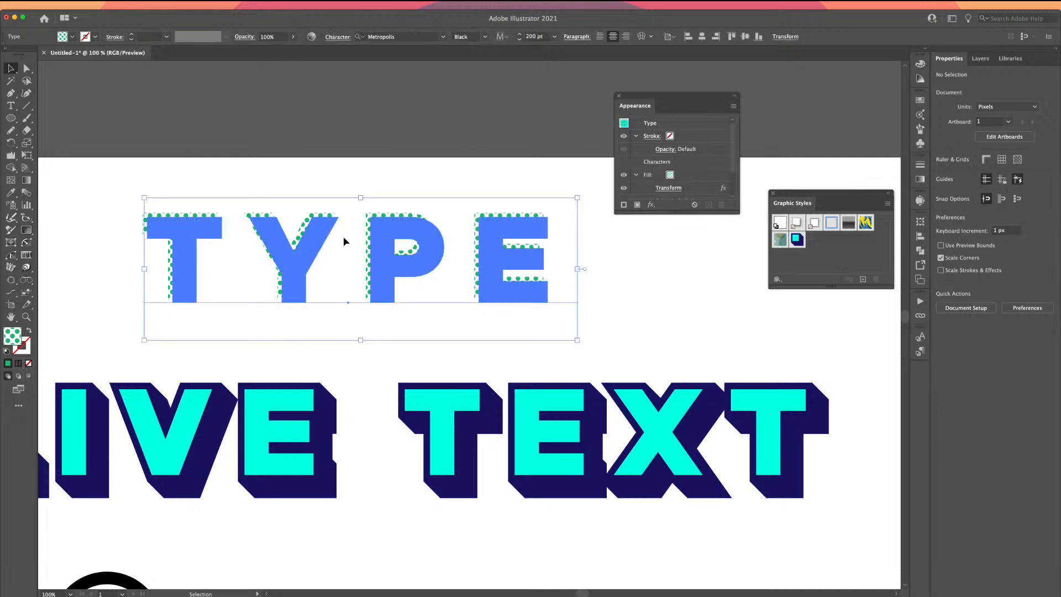
{"action": "left_click", "coordinate": [863, 280]}
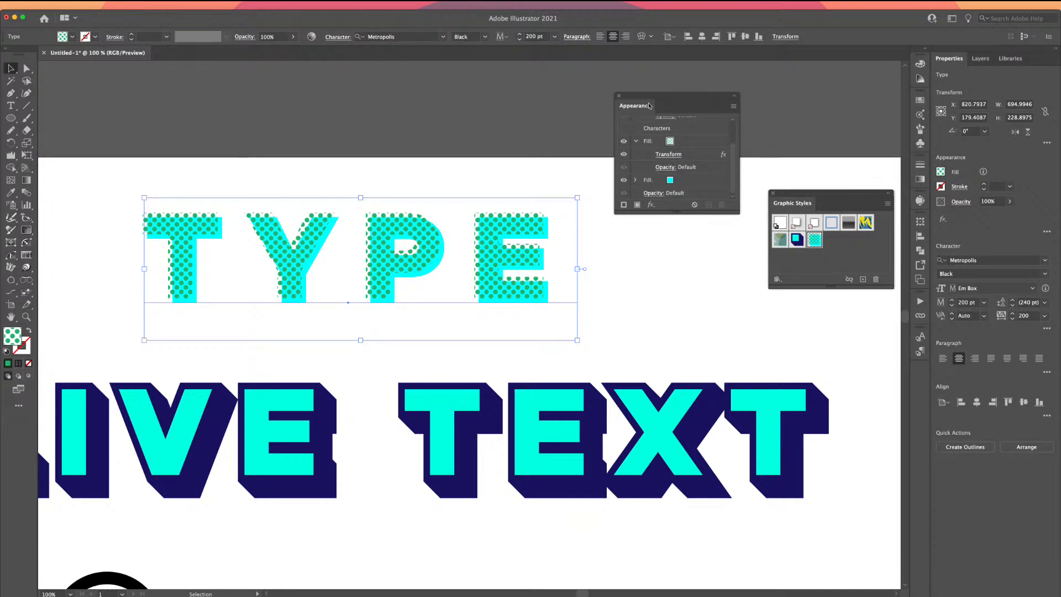
- Deselect the TYPE text and draw a horizontal line about 283 px long beside the eye icon
{"action": "left_click", "coordinate": [620, 96]}
{"action": "left_click", "coordinate": [507, 145]}
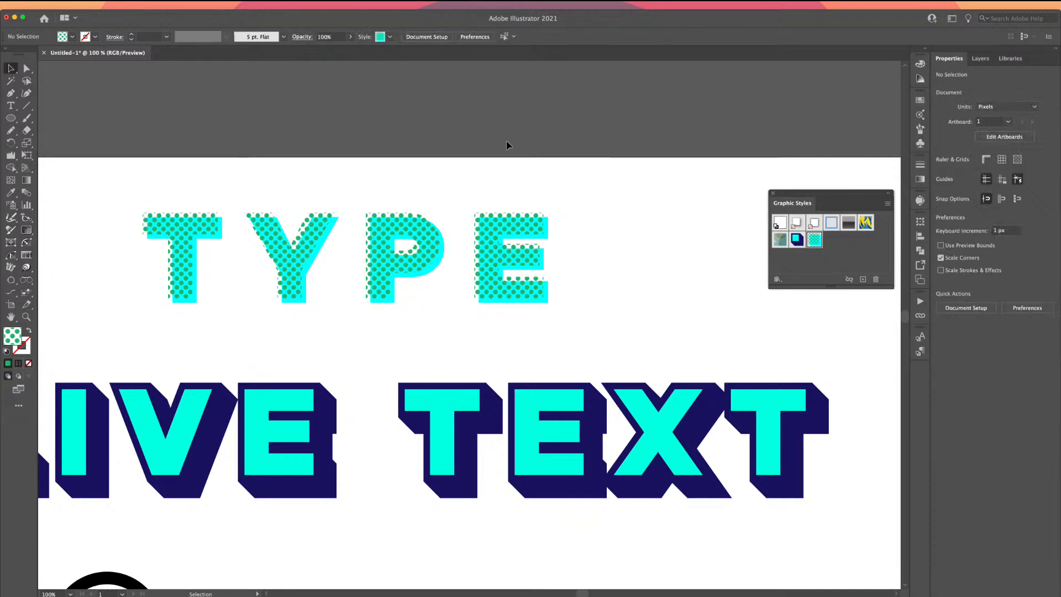
{"action": "key", "text": "super+minus"}
{"action": "key", "text": "super+minus"}
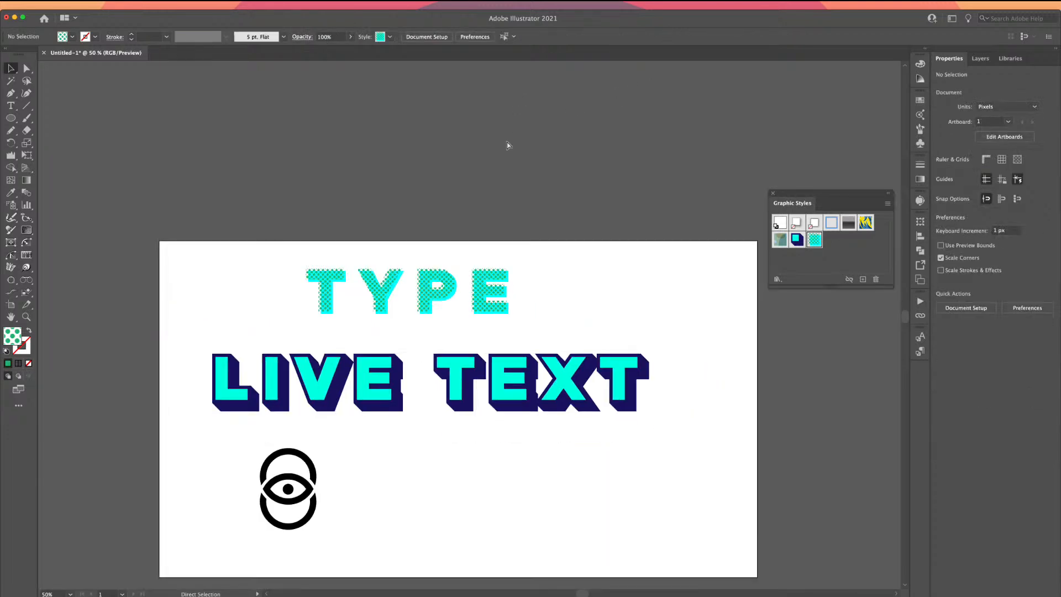
{"action": "scroll", "coordinate": [386, 183], "scroll_direction": "down", "scroll_amount": 3}
{"action": "scroll", "coordinate": [386, 183], "scroll_direction": "left", "scroll_amount": 1}
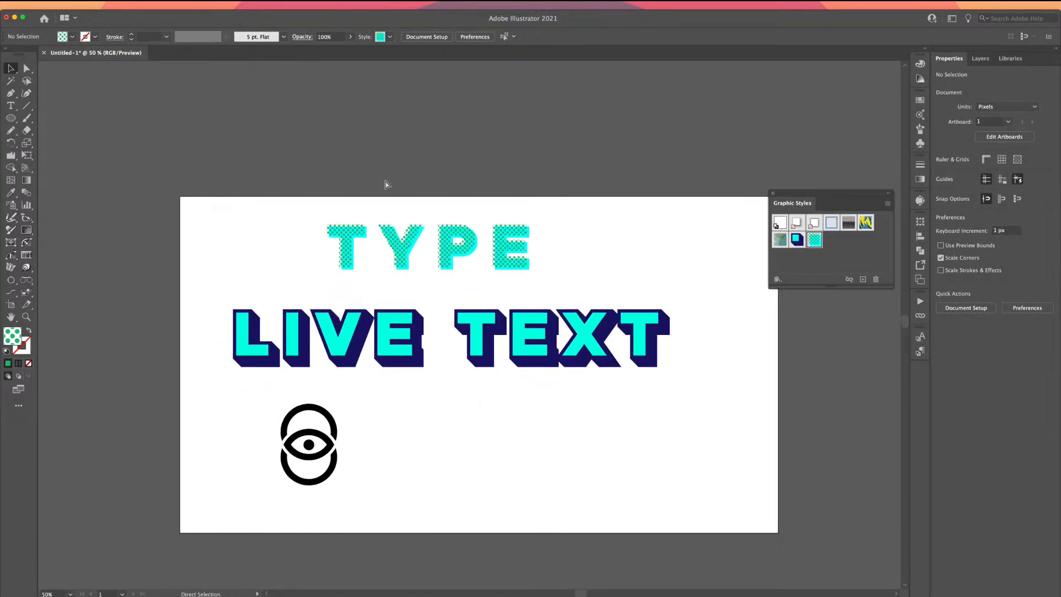
{"action": "key", "text": "super+plus"}
{"action": "scroll", "coordinate": [254, 232], "scroll_direction": "down", "scroll_amount": 2}
{"action": "scroll", "coordinate": [254, 232], "scroll_direction": "right", "scroll_amount": 1}
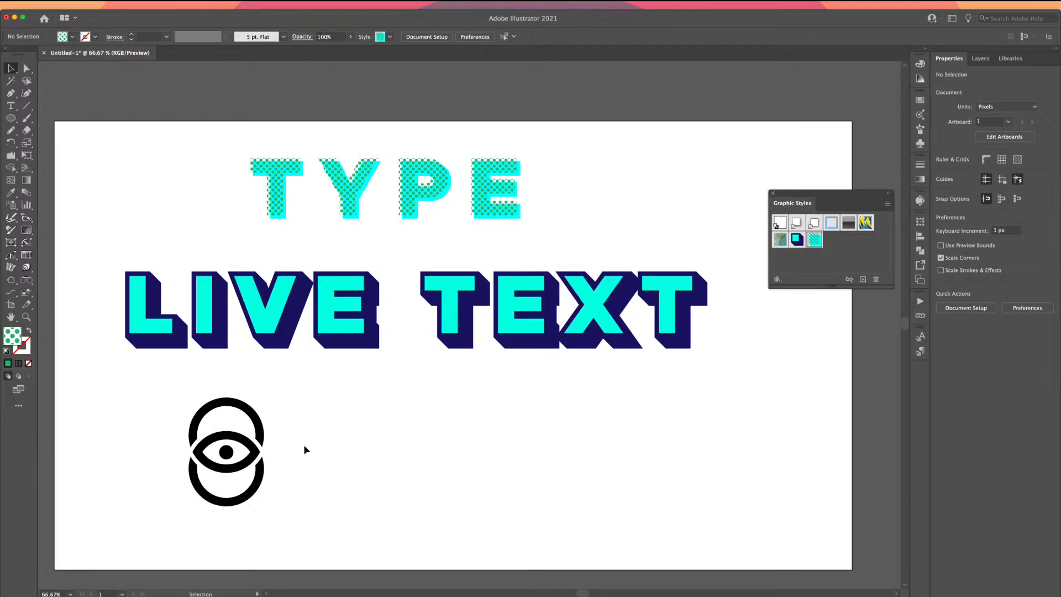
{"action": "left_click", "coordinate": [26, 106]}
{"action": "left_click_drag", "start_coordinate": [373, 439], "coordinate": [488, 446]}
- Give the new line a black stroke and return to the Selection tool
{"action": "left_click", "coordinate": [85, 38]}
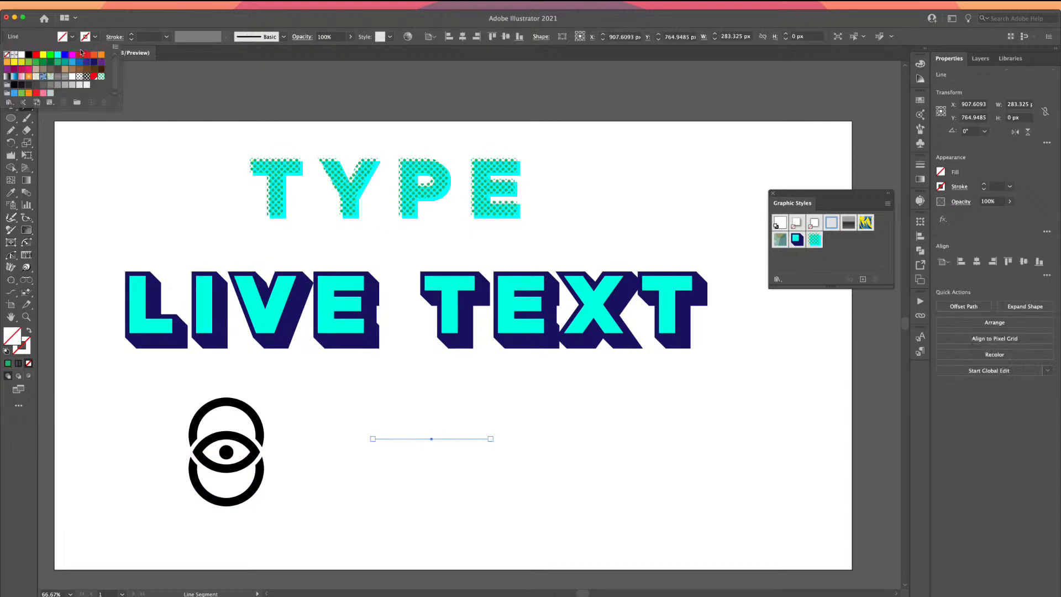
{"action": "left_click", "coordinate": [28, 56]}
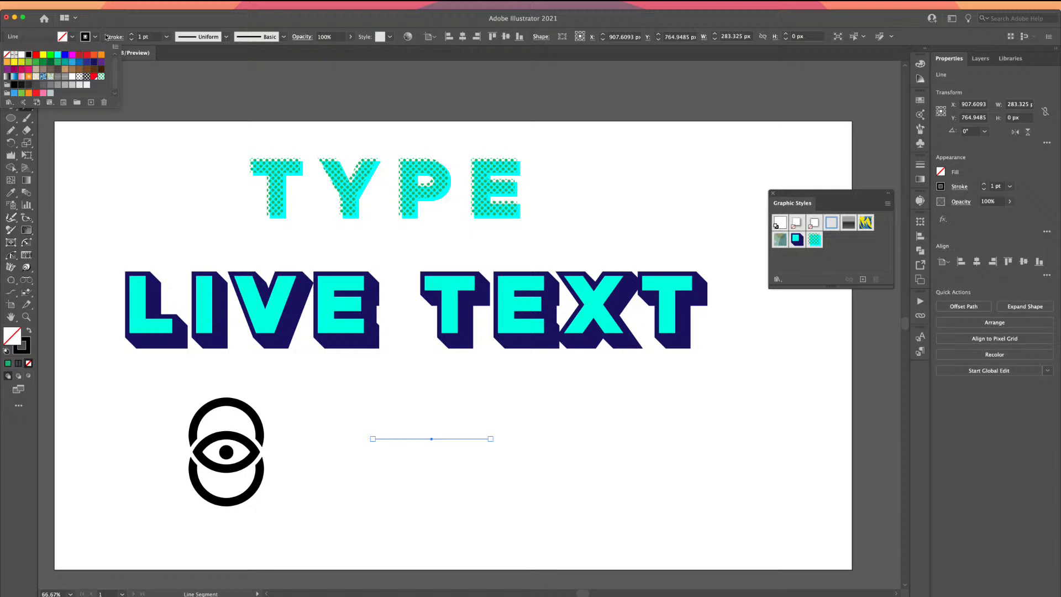
{"action": "left_click", "coordinate": [134, 22]}
{"action": "left_click", "coordinate": [11, 69]}
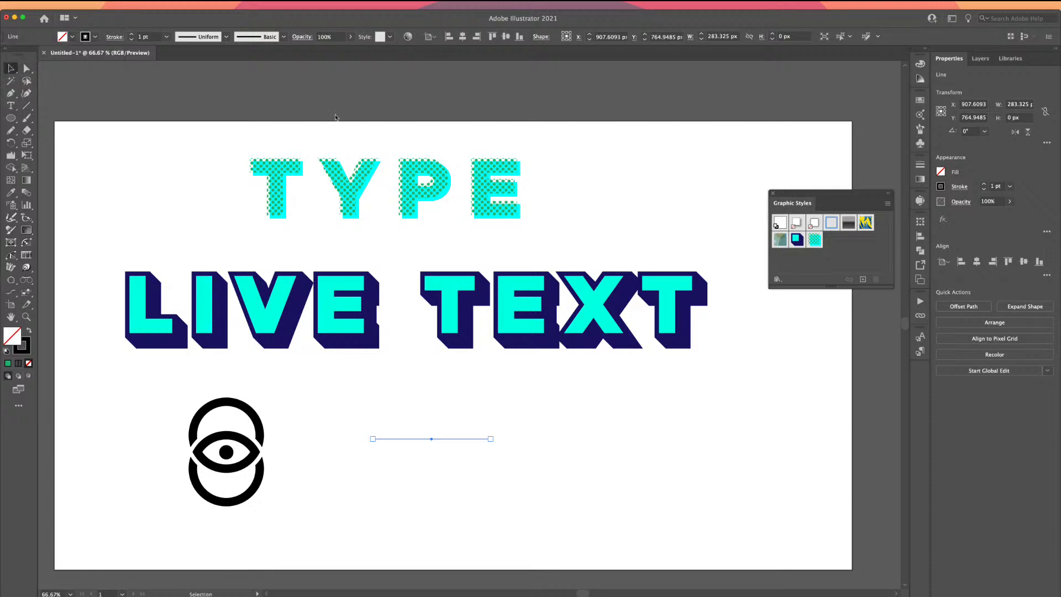
- Show the Appearance panel again and place it below the Graphic Styles panel
{"action": "left_click", "coordinate": [231, 5]}
{"action": "left_click", "coordinate": [238, 121]}
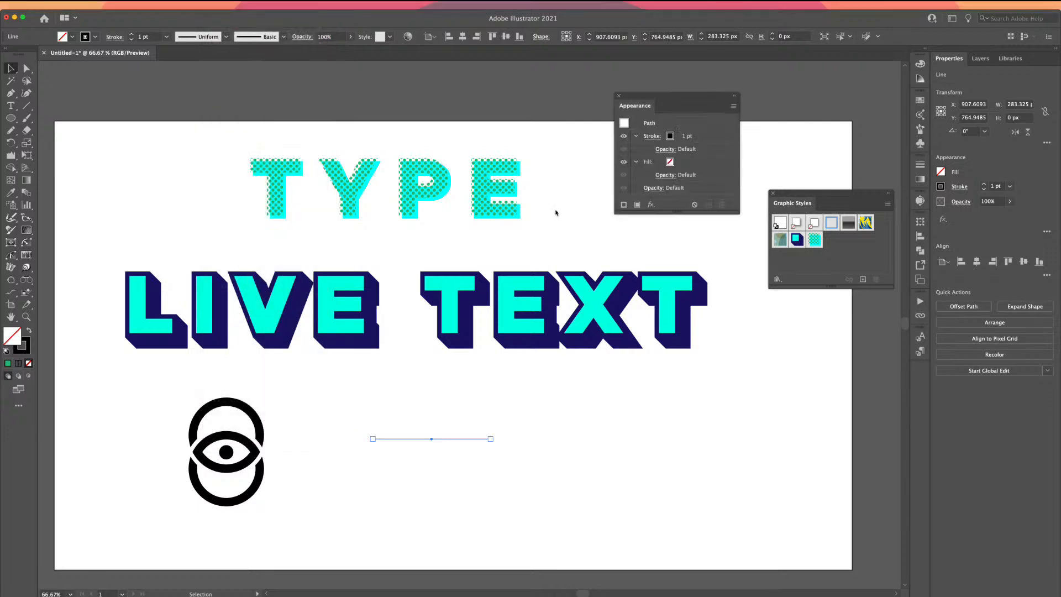
{"action": "left_click_drag", "start_coordinate": [660, 100], "coordinate": [734, 387]}
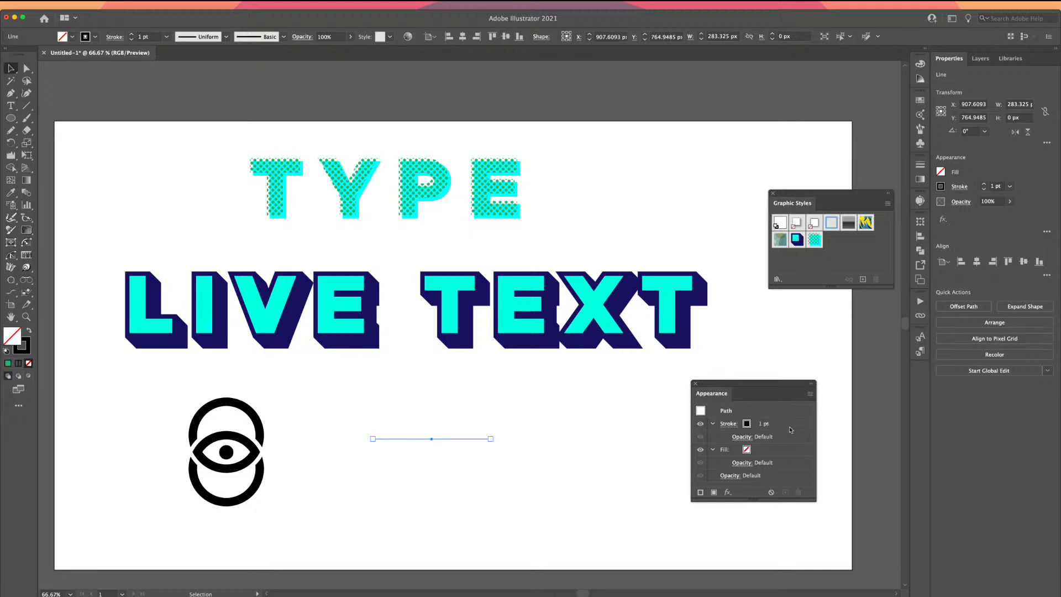
- Raise the line's black stroke weight to 30 pt
{"action": "left_click", "coordinate": [751, 426]}
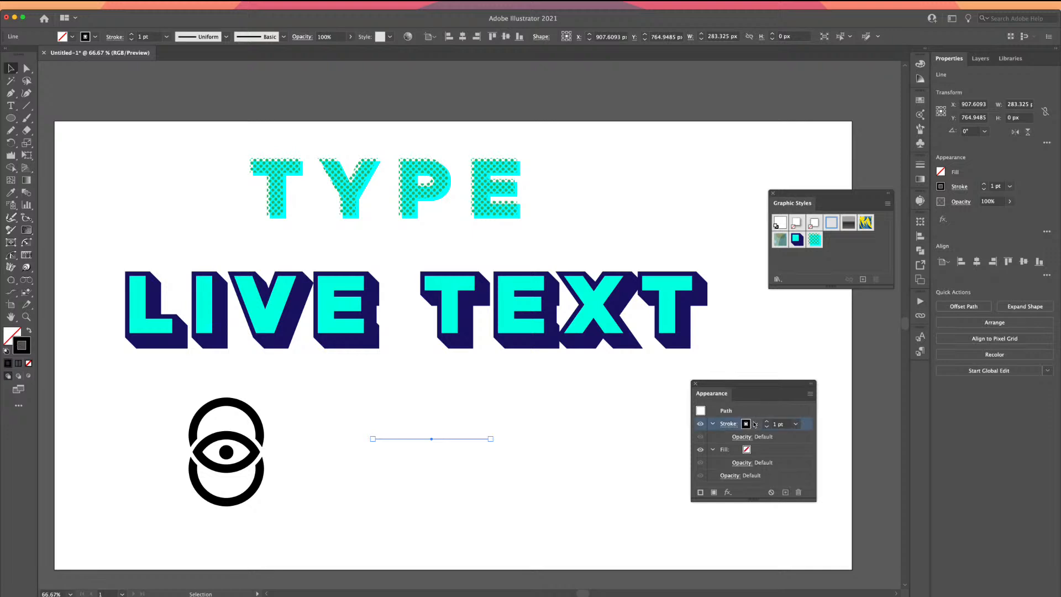
{"action": "left_click", "coordinate": [766, 422]}
{"action": "left_click", "coordinate": [767, 422]}
{"action": "left_click", "coordinate": [767, 423]}
{"action": "left_click", "coordinate": [766, 423]}
{"action": "left_click", "coordinate": [767, 422]}
{"action": "left_click", "coordinate": [767, 422]}
{"action": "left_click", "coordinate": [766, 423]}
{"action": "left_click", "coordinate": [767, 423]}
{"action": "left_click", "coordinate": [767, 423]}
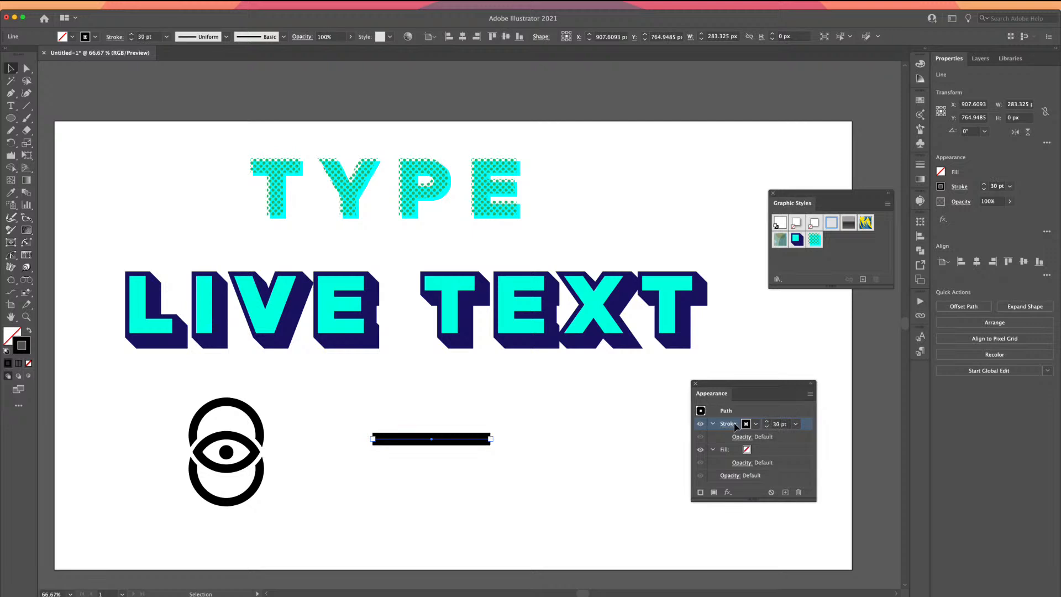
- Add a second stroke to the line, coloured orange with a 2 pt weight, above the black stroke
{"action": "left_click", "coordinate": [700, 493]}
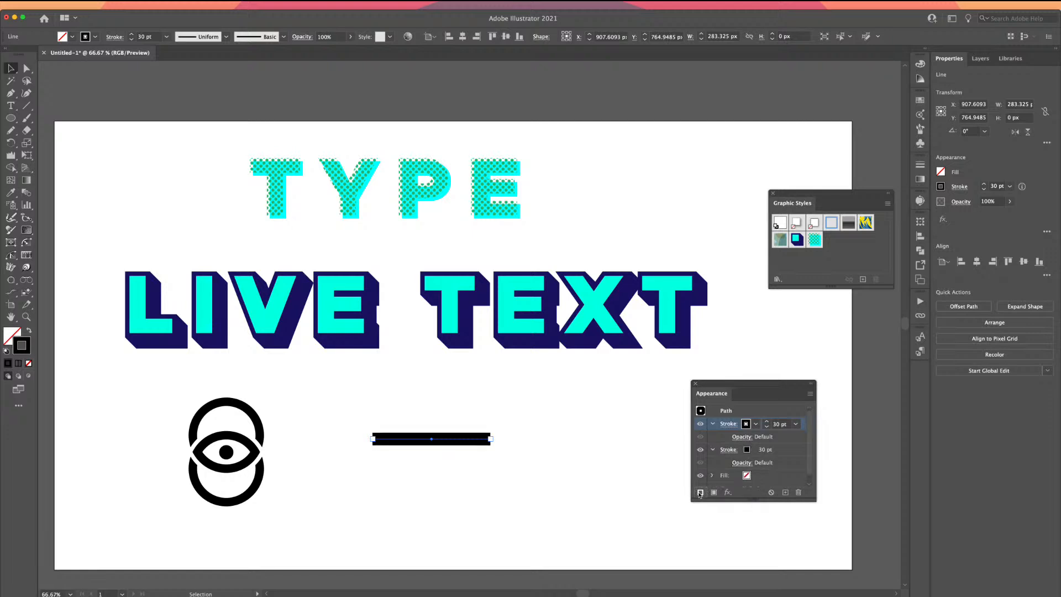
{"action": "left_click", "coordinate": [757, 425]}
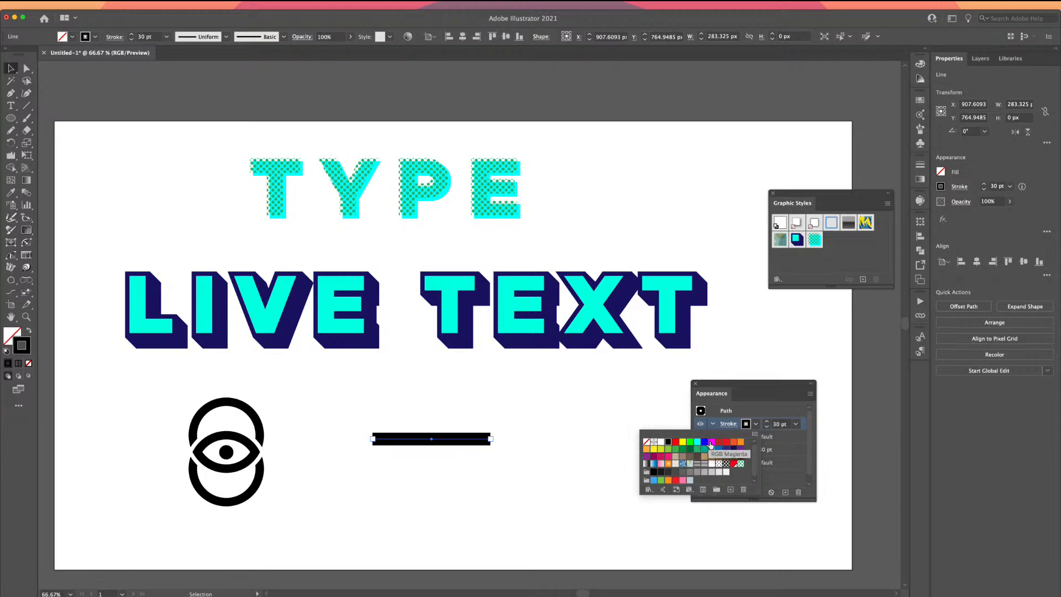
{"action": "left_click", "coordinate": [648, 450]}
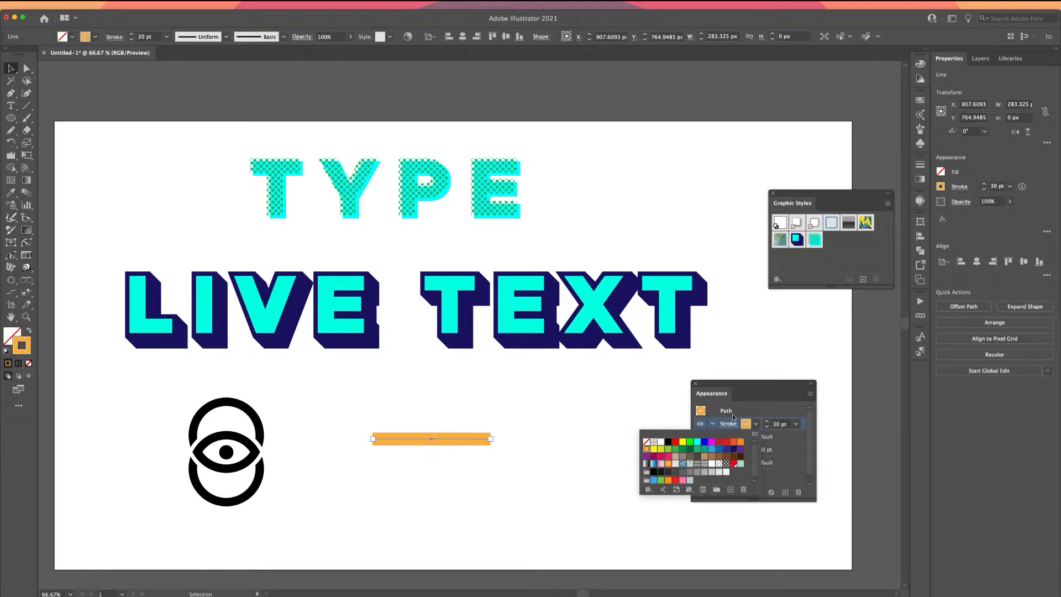
{"action": "left_click", "coordinate": [796, 424]}
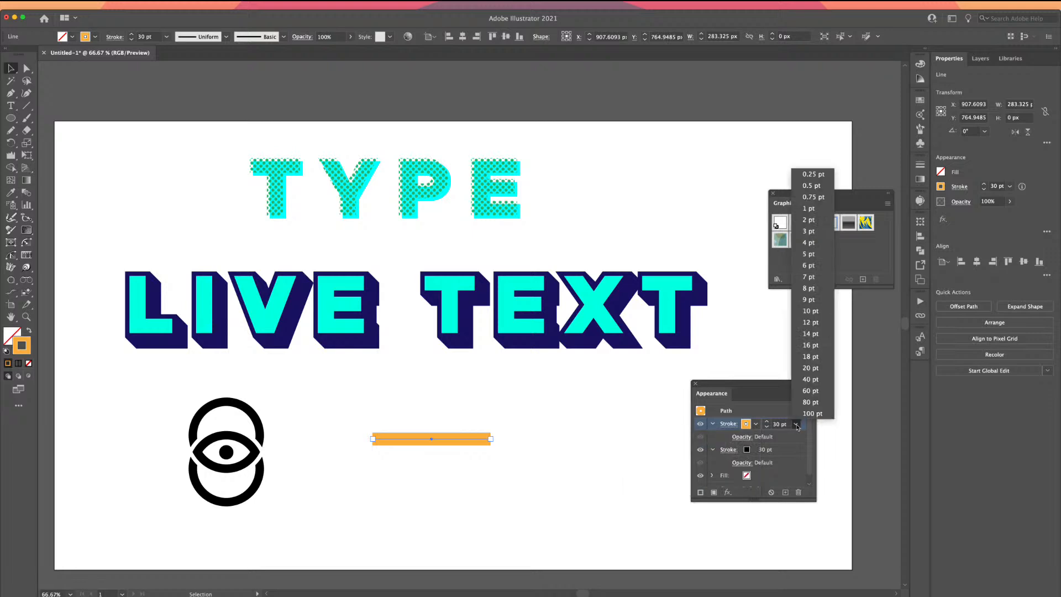
{"action": "left_click", "coordinate": [810, 220]}
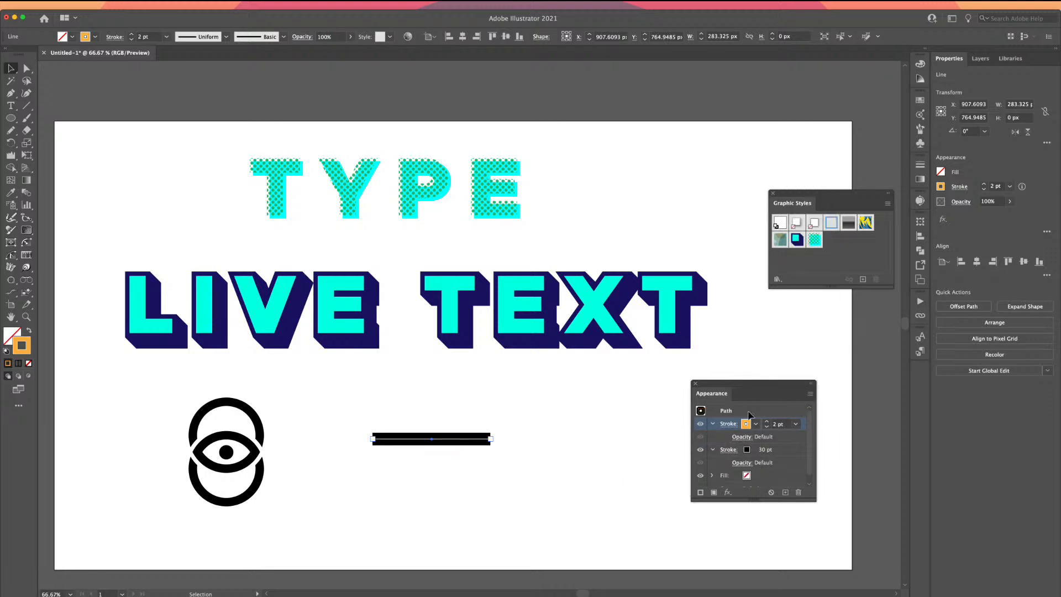
- Apply a Transform effect to the orange stroke with a vertical move of -5 px
{"action": "left_click", "coordinate": [728, 493]}
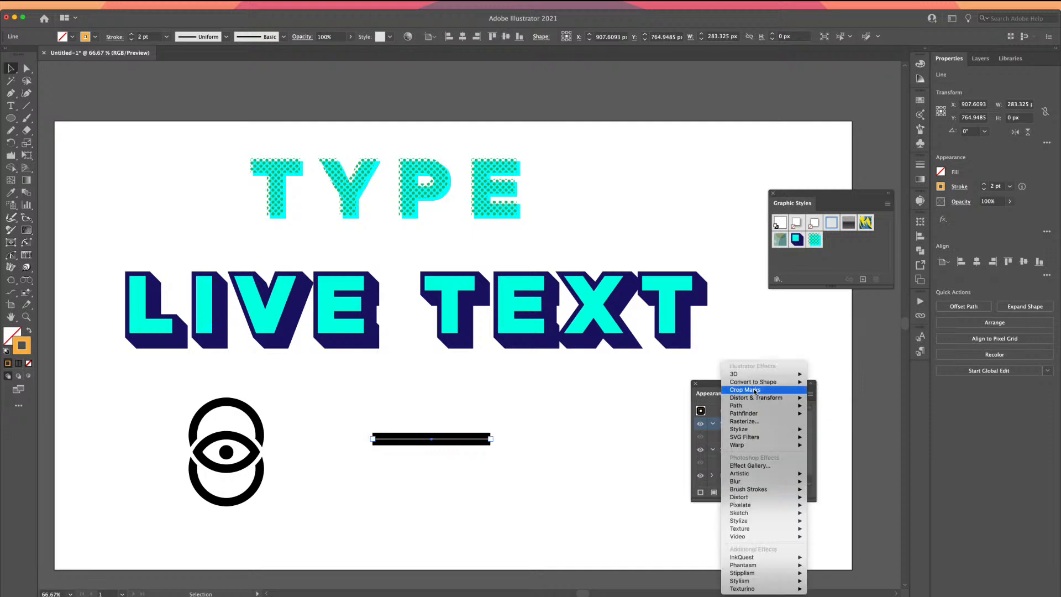
{"action": "mouse_move", "coordinate": [755, 399]}
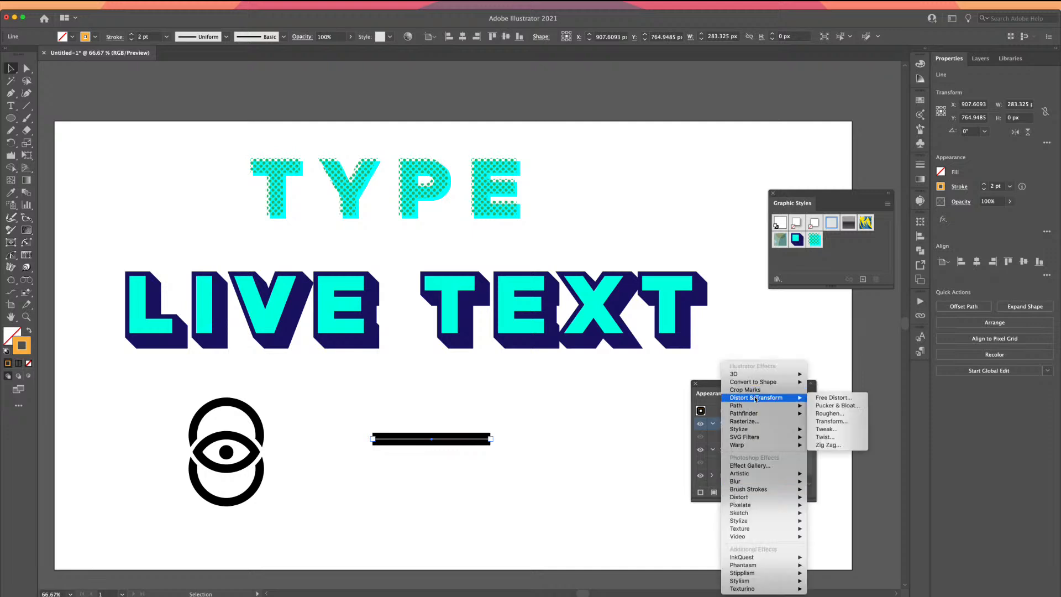
{"action": "left_click", "coordinate": [820, 419]}
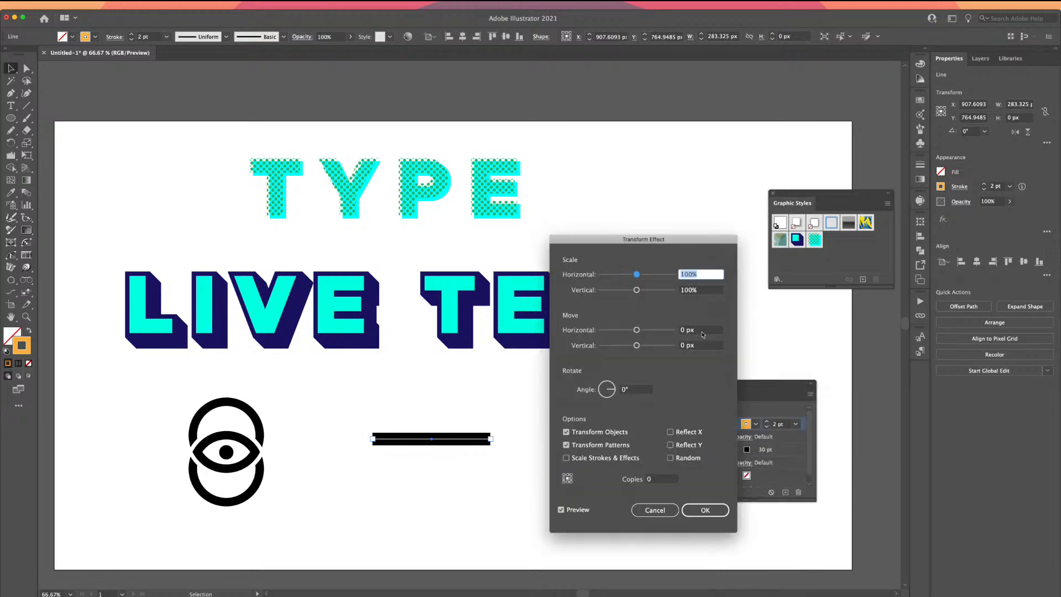
{"action": "left_click", "coordinate": [702, 330]}
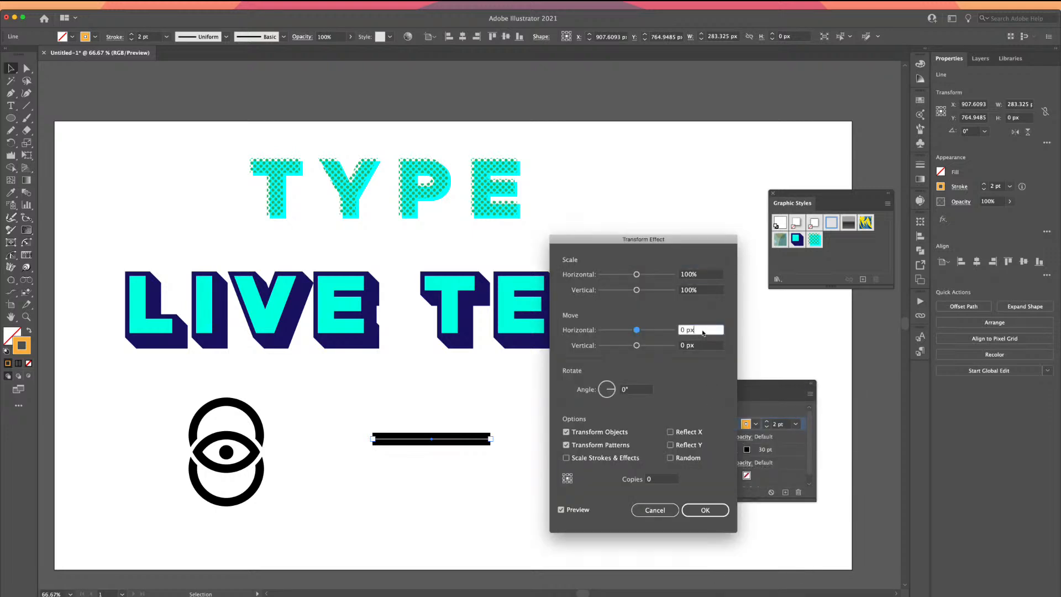
{"action": "left_click", "coordinate": [703, 346]}
{"action": "key", "text": "Down"}
{"action": "key", "text": "Down"}
{"action": "key", "text": "Down"}
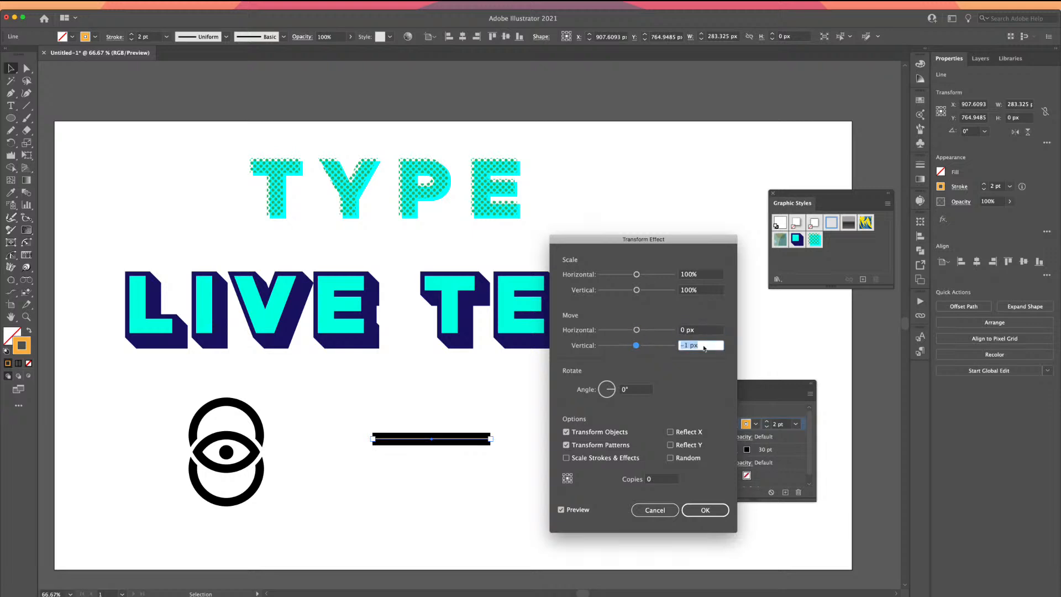
{"action": "key", "text": "Down"}
{"action": "key", "text": "Down"}
{"action": "left_click", "coordinate": [692, 511]}
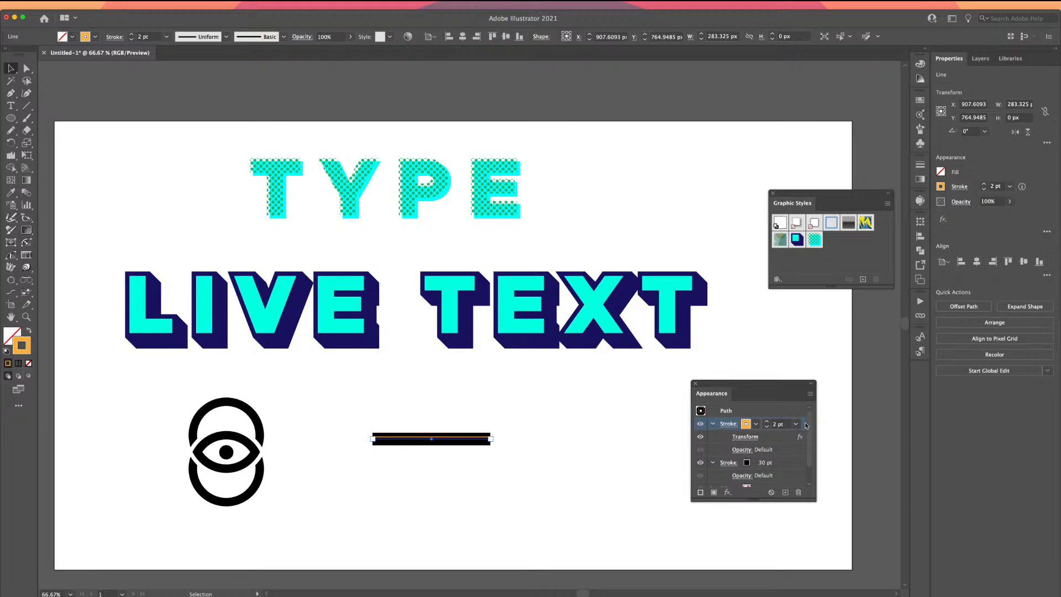
- Duplicate the orange stroke and set the copy's Transform effect to a vertical move of 5 px
{"action": "scroll", "coordinate": [785, 476], "scroll_direction": "down", "scroll_amount": 1}
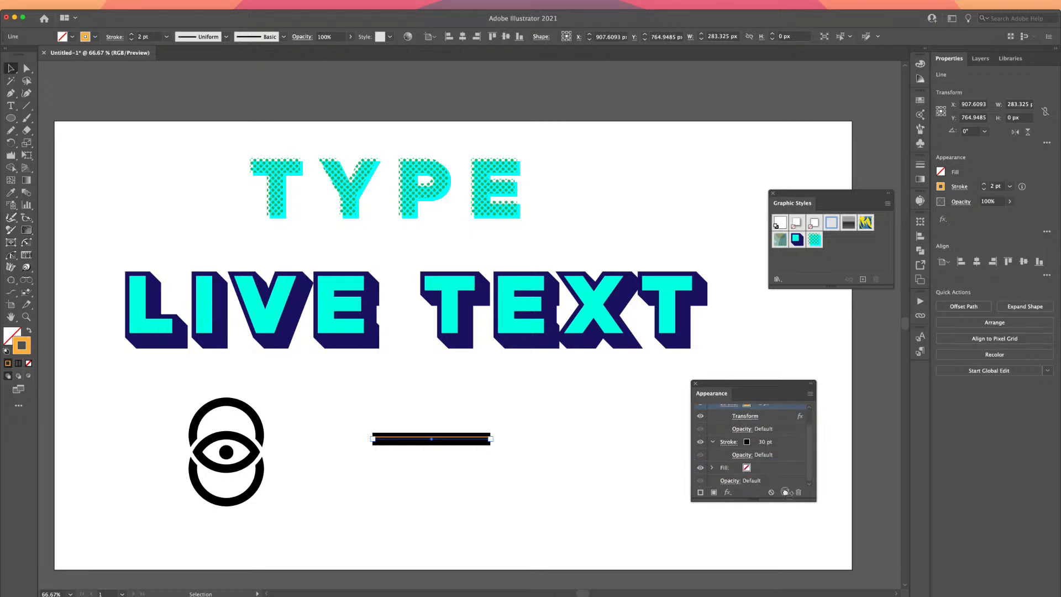
{"action": "left_click", "coordinate": [785, 492]}
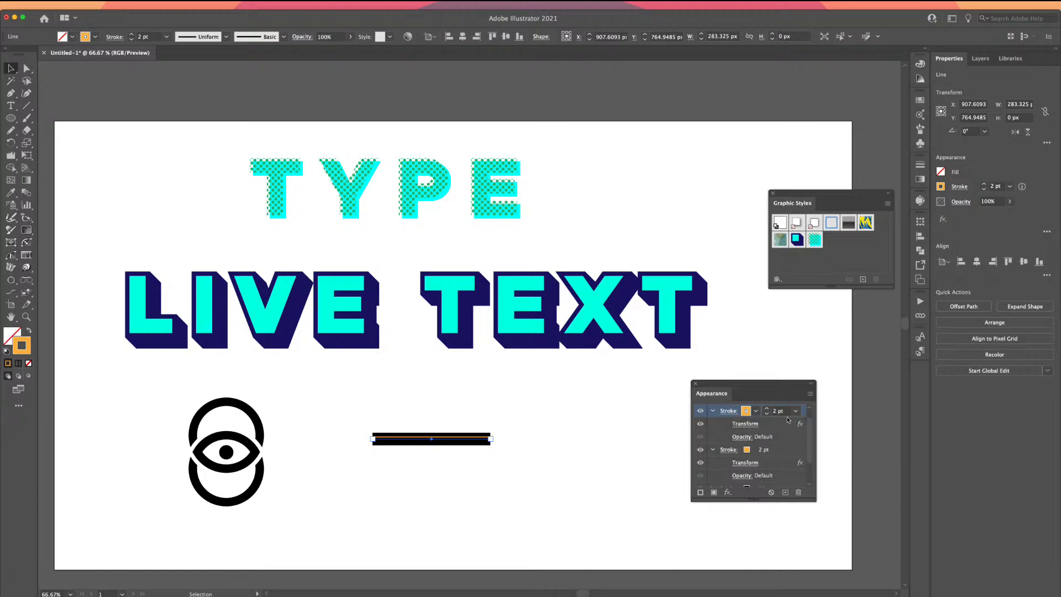
{"action": "left_click", "coordinate": [744, 424]}
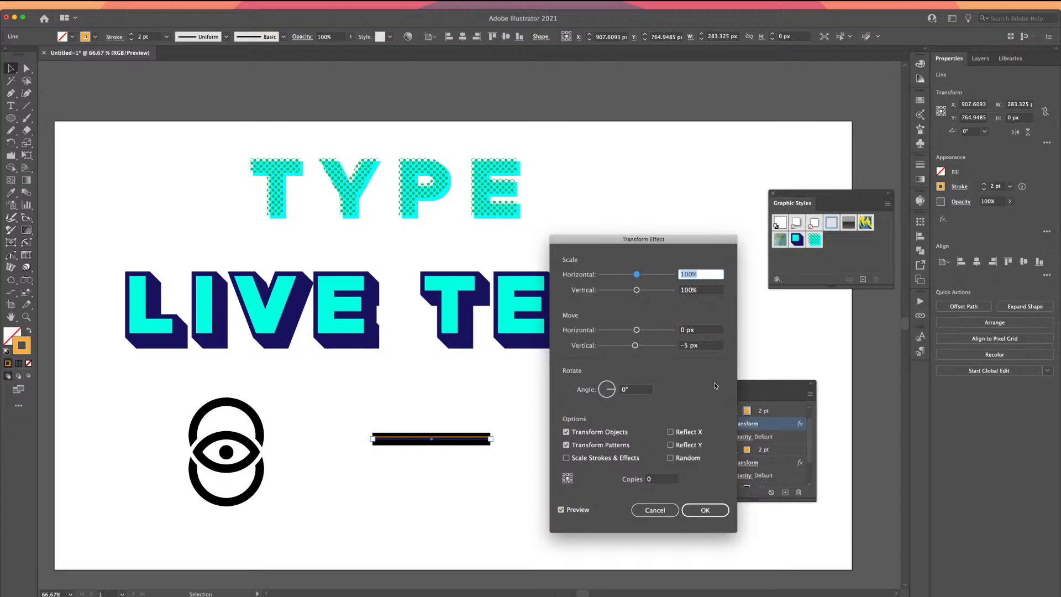
{"action": "left_click_drag", "start_coordinate": [687, 347], "coordinate": [675, 348]}
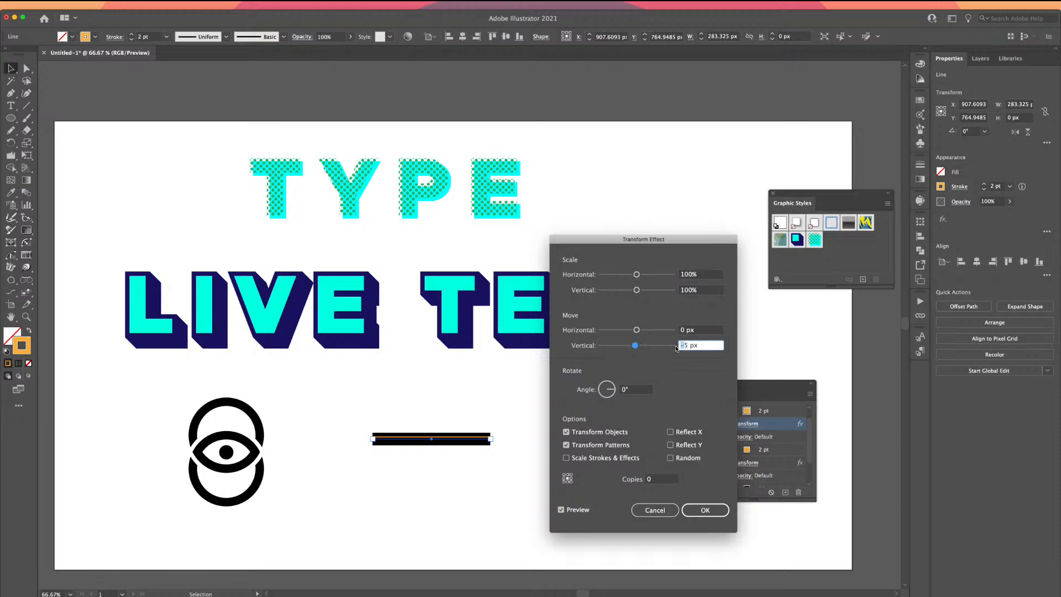
{"action": "key", "text": "BackSpace"}
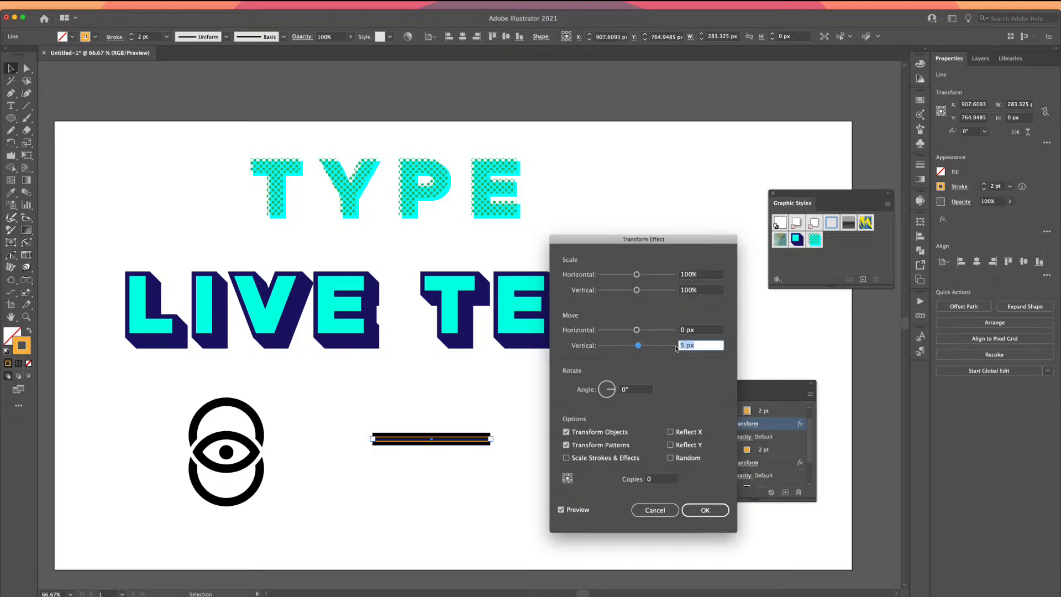
{"action": "left_click", "coordinate": [706, 512]}
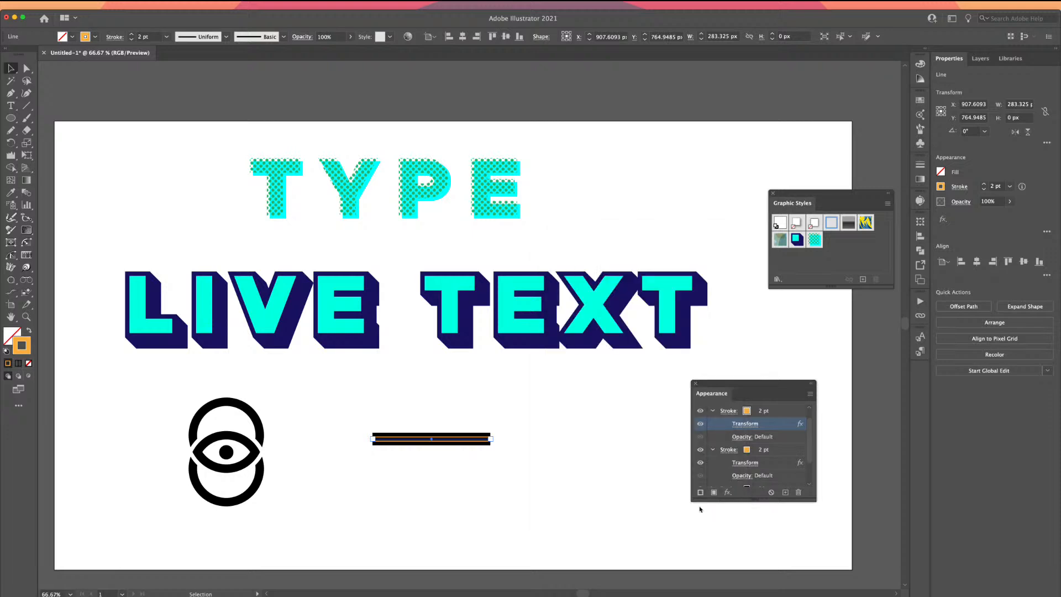
- Duplicate the upper orange stroke entry in the line's appearance and recolor the copy pink
{"action": "left_click", "coordinate": [789, 412]}
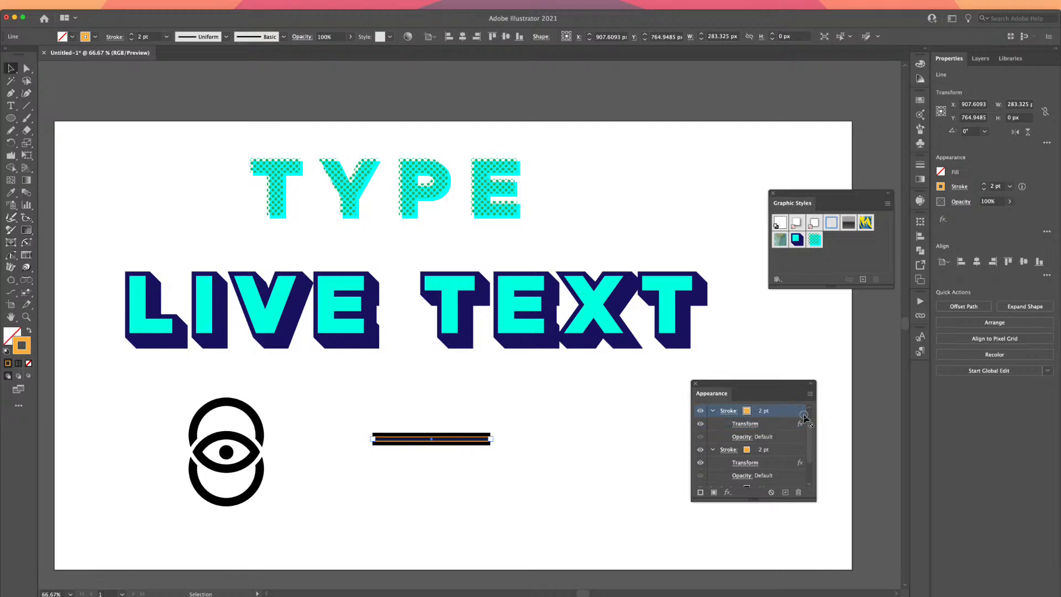
{"action": "scroll", "coordinate": [796, 445], "scroll_direction": "down", "scroll_amount": 3}
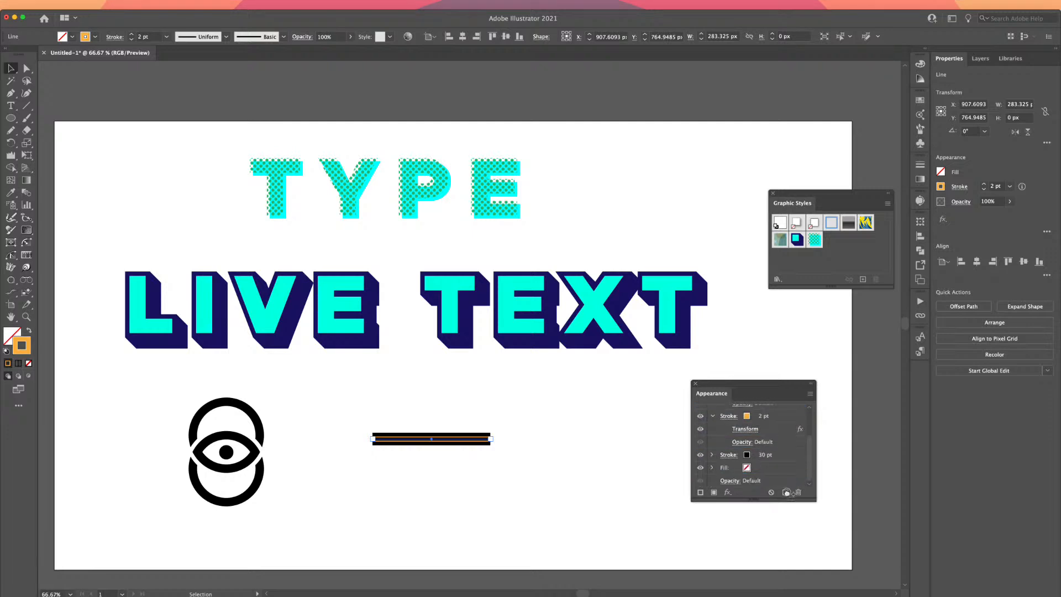
{"action": "left_click", "coordinate": [786, 492]}
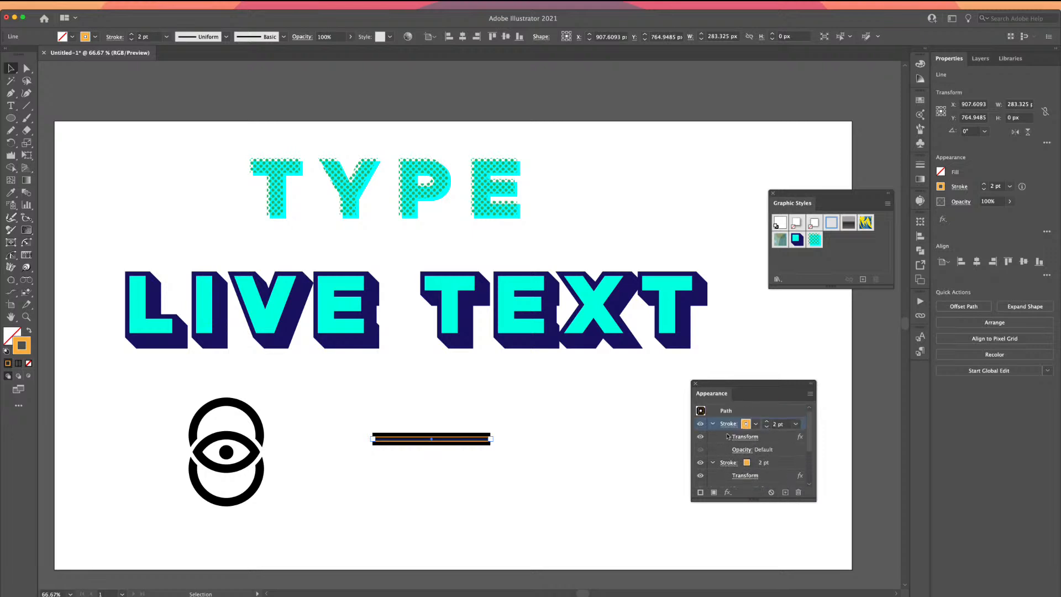
{"action": "left_click", "coordinate": [756, 426]}
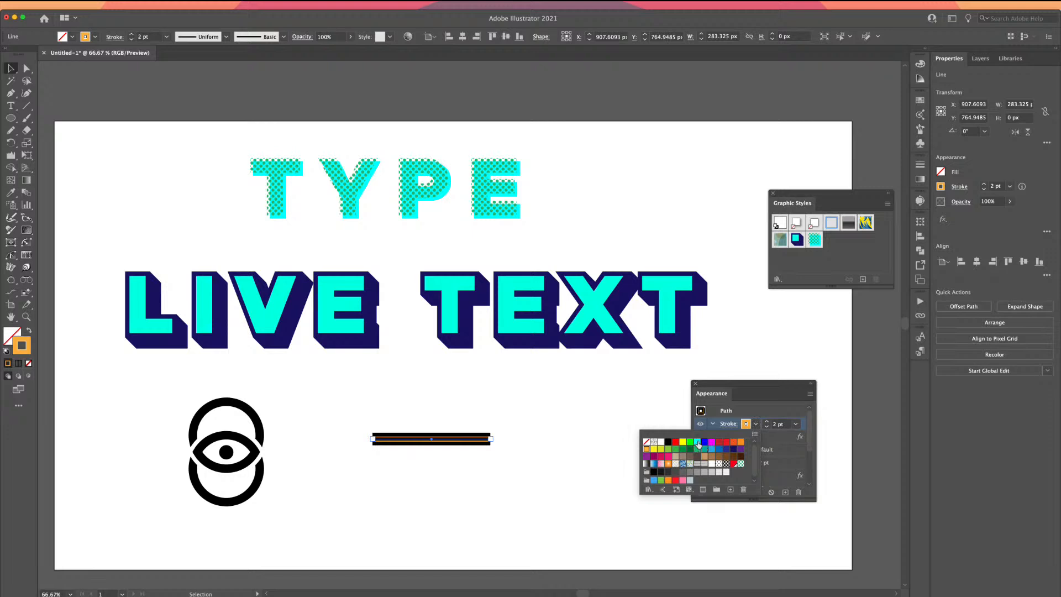
{"action": "left_click", "coordinate": [669, 458]}
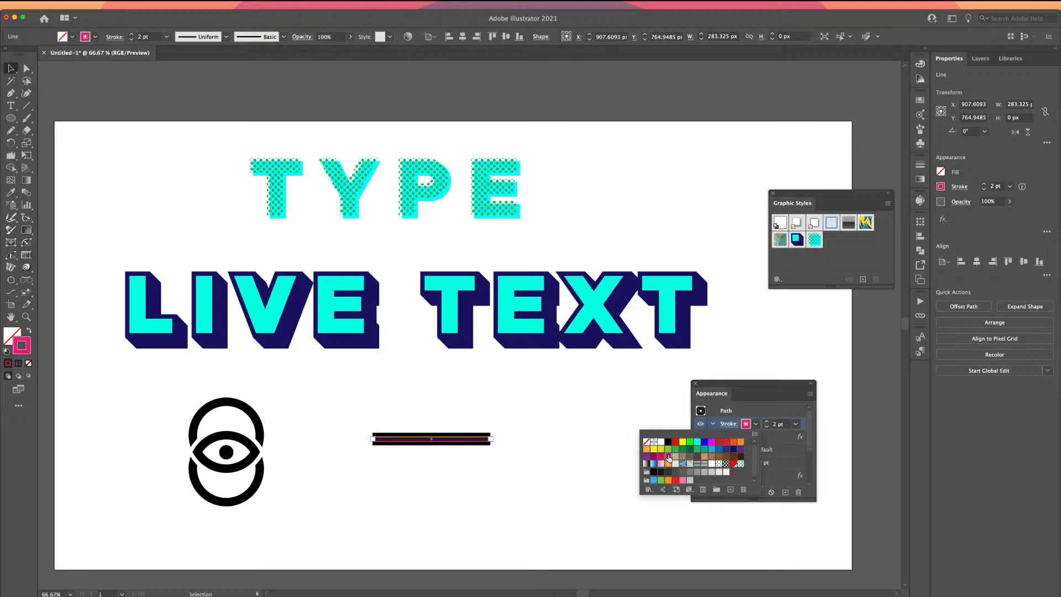
{"action": "left_click", "coordinate": [772, 446]}
- Open the pink stroke's options and raise its weight to 10 pt
{"action": "left_click", "coordinate": [729, 425]}
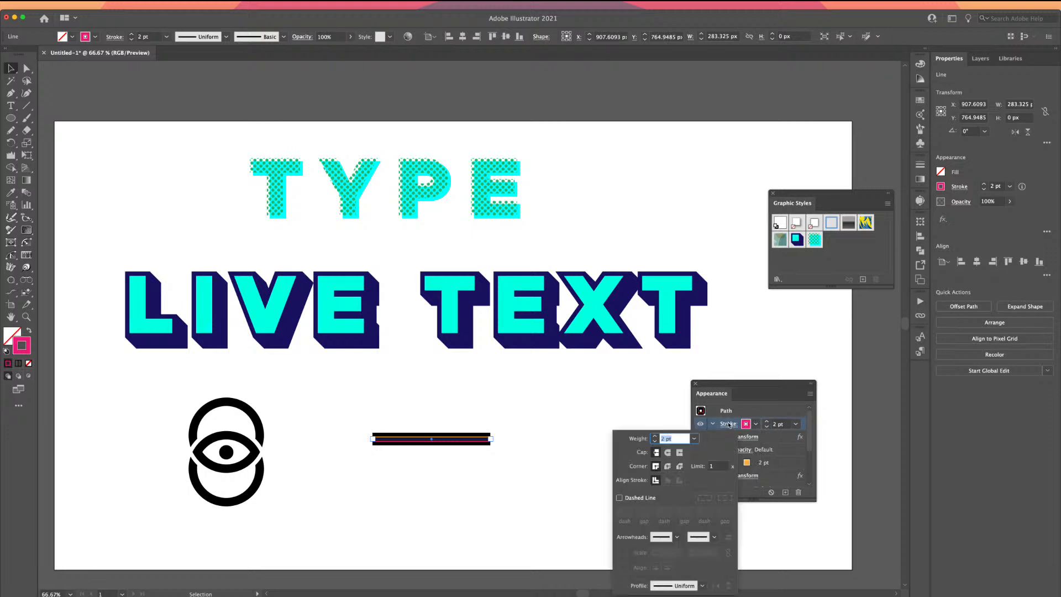
{"action": "left_click", "coordinate": [654, 436]}
{"action": "left_click", "coordinate": [655, 437]}
{"action": "left_click", "coordinate": [655, 436]}
{"action": "left_click", "coordinate": [655, 437]}
{"action": "left_click", "coordinate": [654, 437]}
{"action": "left_click", "coordinate": [655, 437]}
{"action": "left_click", "coordinate": [654, 437]}
{"action": "left_click", "coordinate": [655, 437]}
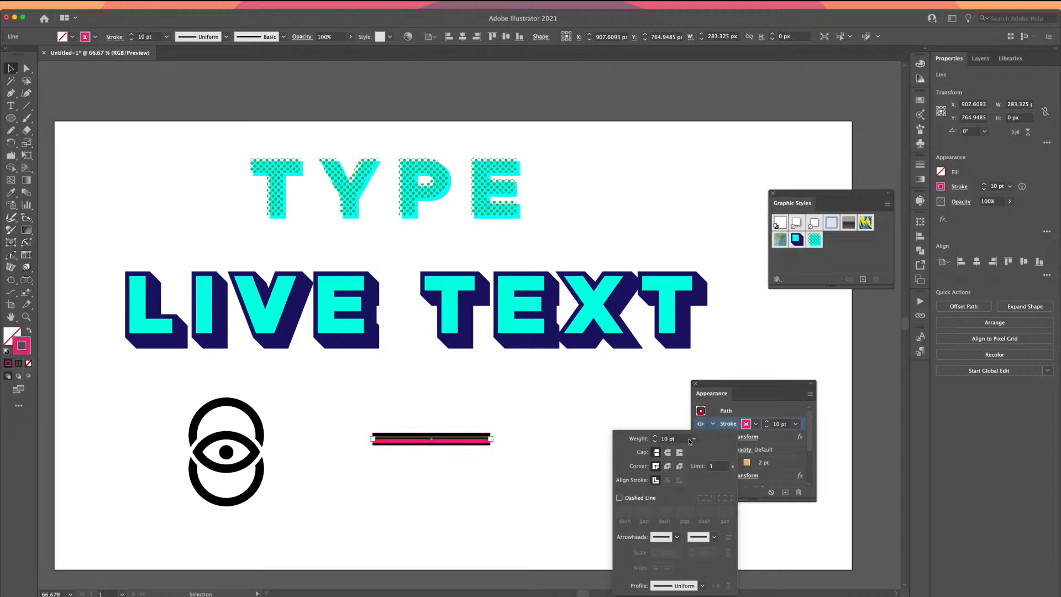
- Set the pink stroke's weight to 20 pt and make it a dashed line with a 2 pt dash
{"action": "left_click", "coordinate": [693, 439]}
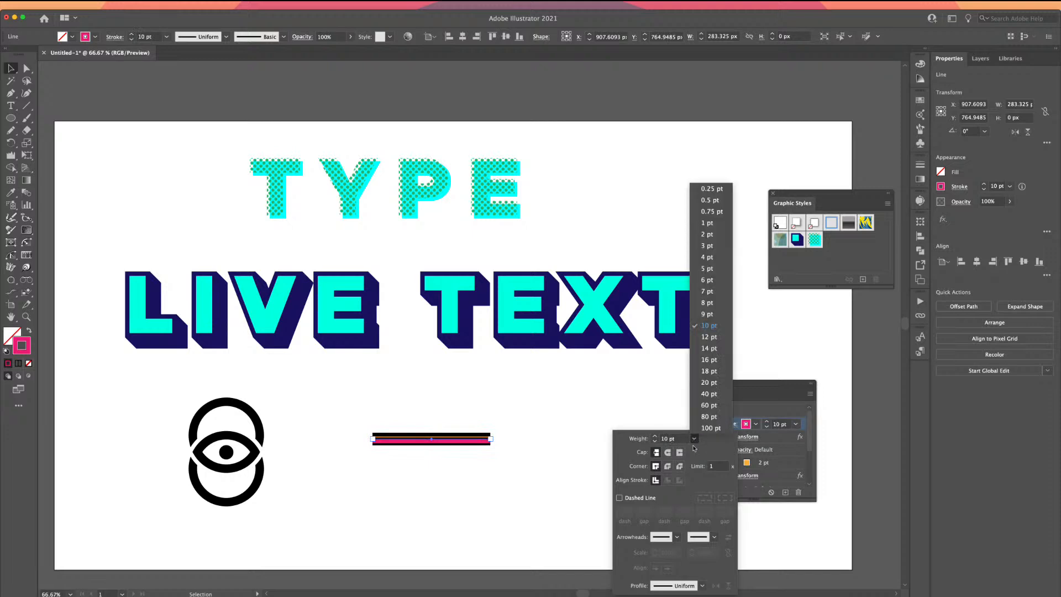
{"action": "left_click", "coordinate": [705, 382]}
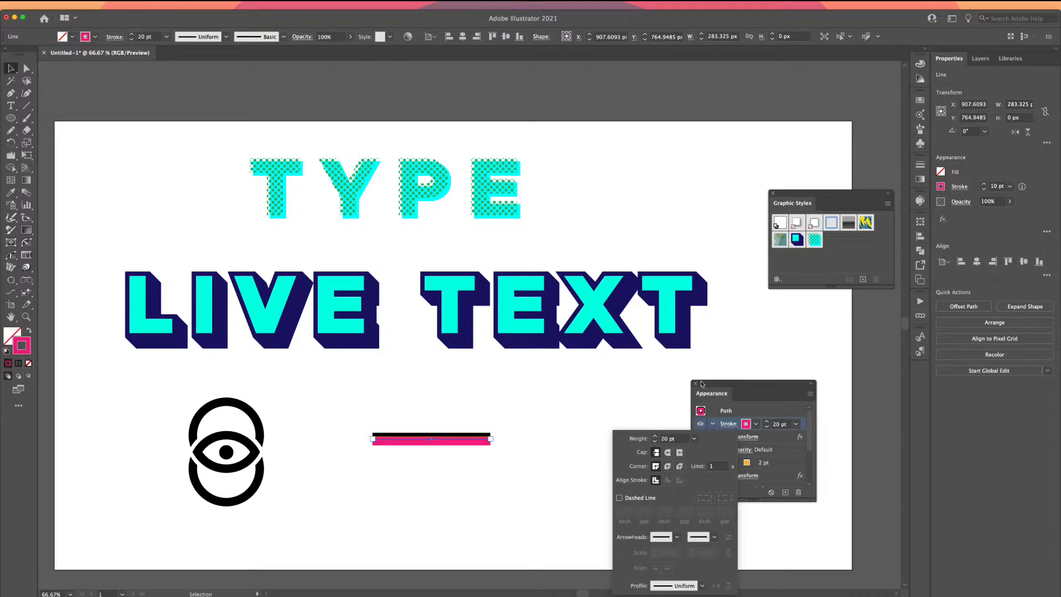
{"action": "left_click", "coordinate": [642, 498]}
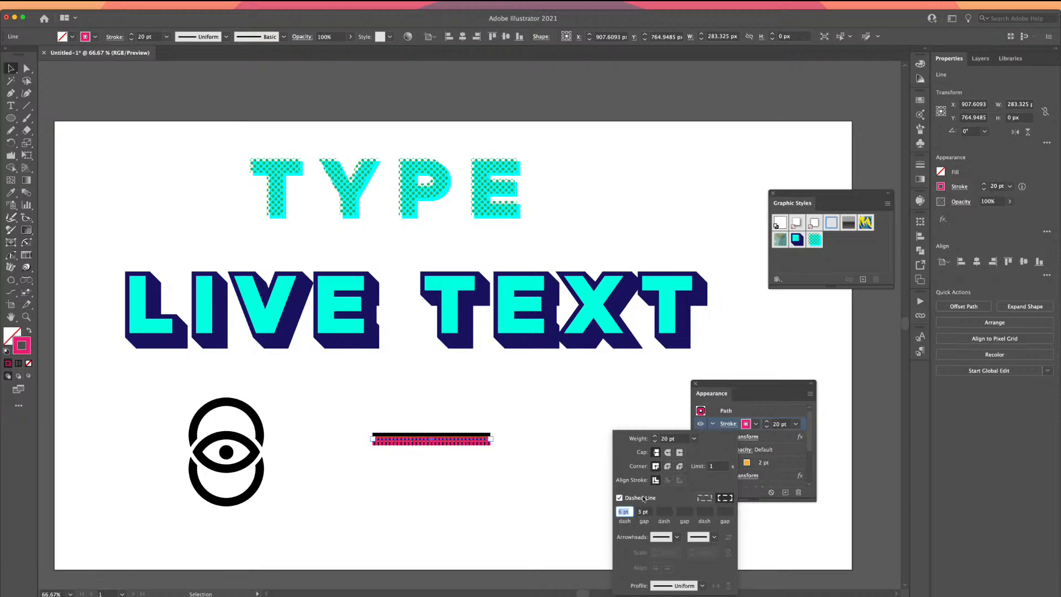
{"action": "left_click", "coordinate": [622, 512]}
{"action": "key", "text": "Up"}
{"action": "key", "text": "Down"}
{"action": "key", "text": "Down"}
{"action": "key", "text": "Down"}
{"action": "key", "text": "Down"}
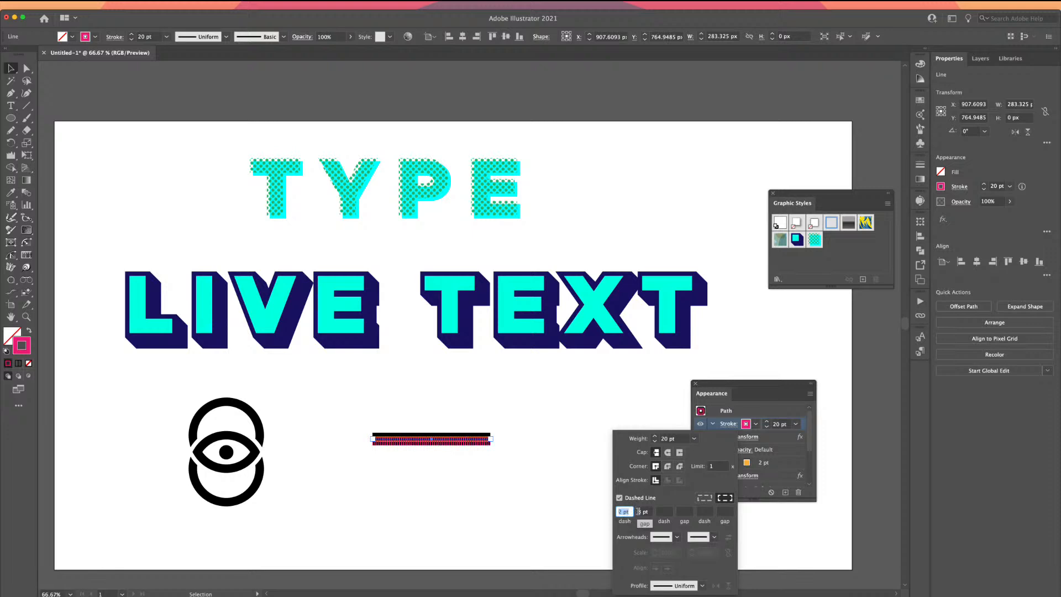
{"action": "left_click", "coordinate": [642, 512]}
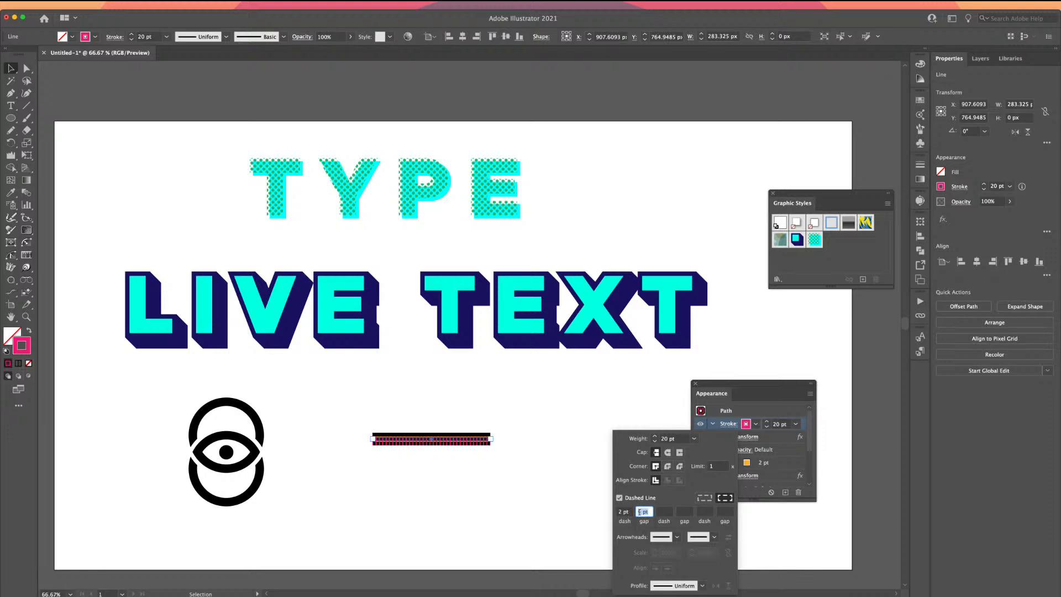
{"action": "key", "text": "Return"}
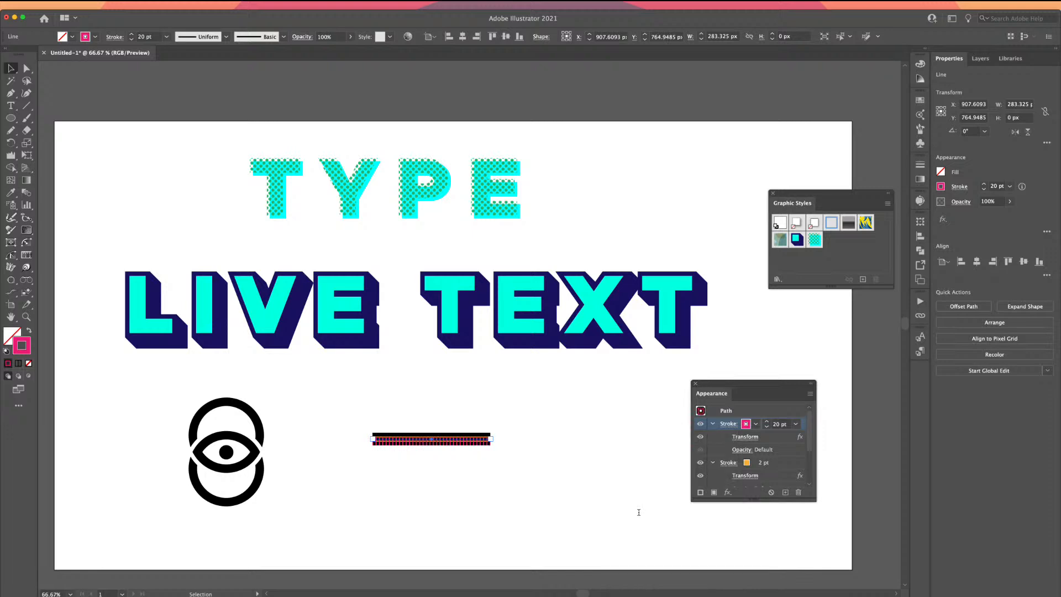
- Set the vertical move in the pink dashed stroke's Transform effect to 0 px
{"action": "left_click", "coordinate": [744, 437]}
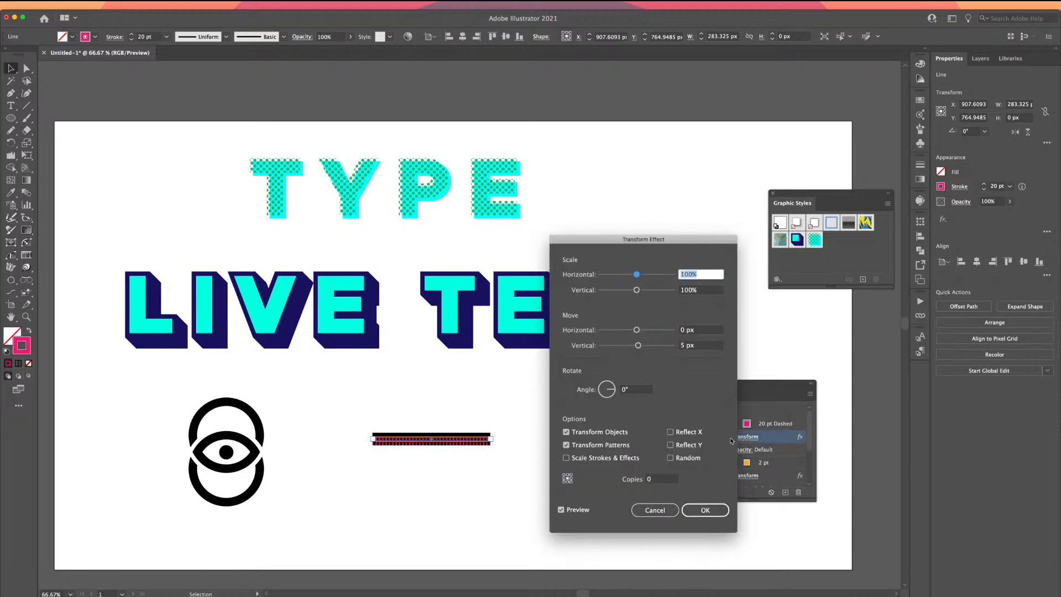
{"action": "double_click", "coordinate": [687, 345]}
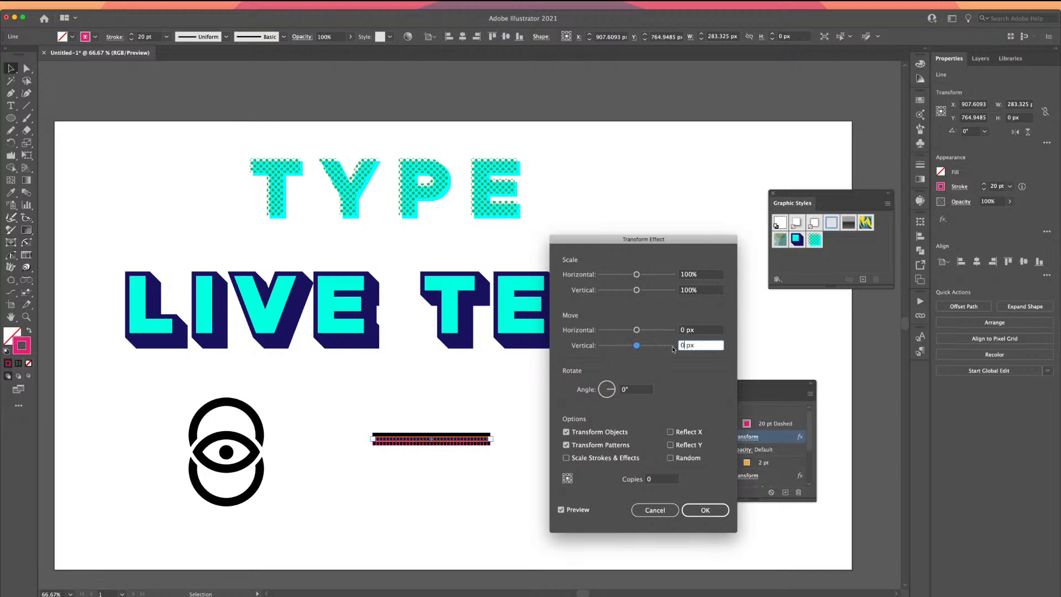
{"action": "left_click", "coordinate": [705, 510]}
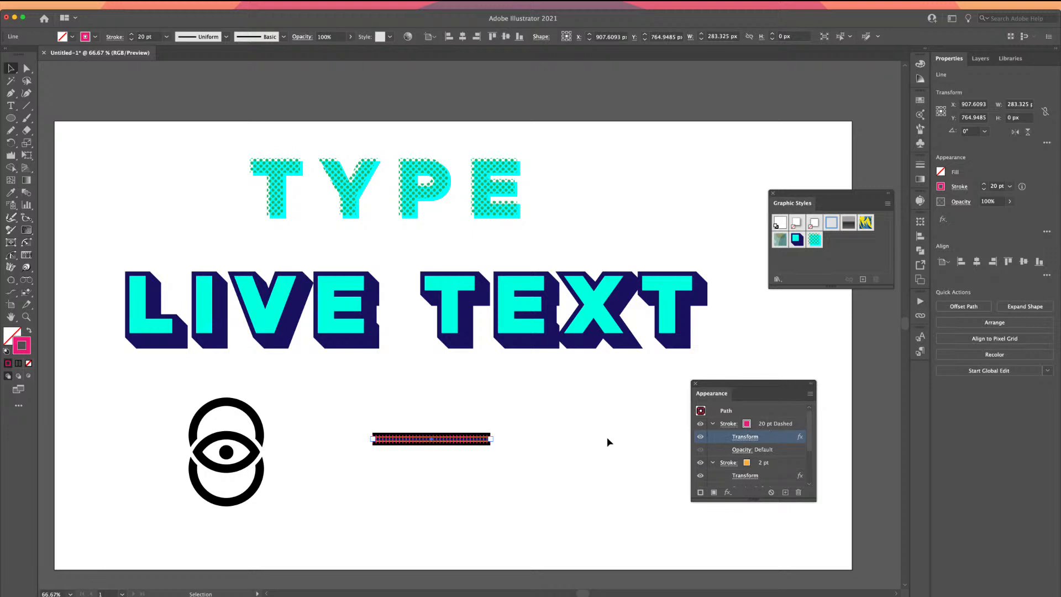
- Examine the line's stacked black, orange and dashed pink strokes up close
{"action": "left_click", "coordinate": [445, 407]}
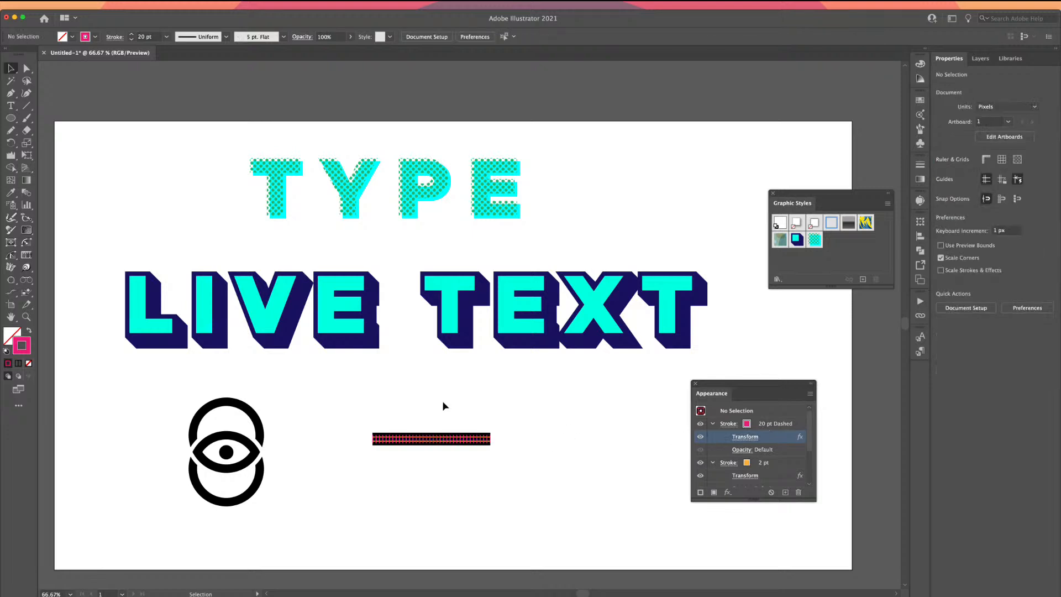
{"action": "key", "text": "super+equal"}
{"action": "key", "text": "super+equal"}
{"action": "key", "text": "super+equal"}
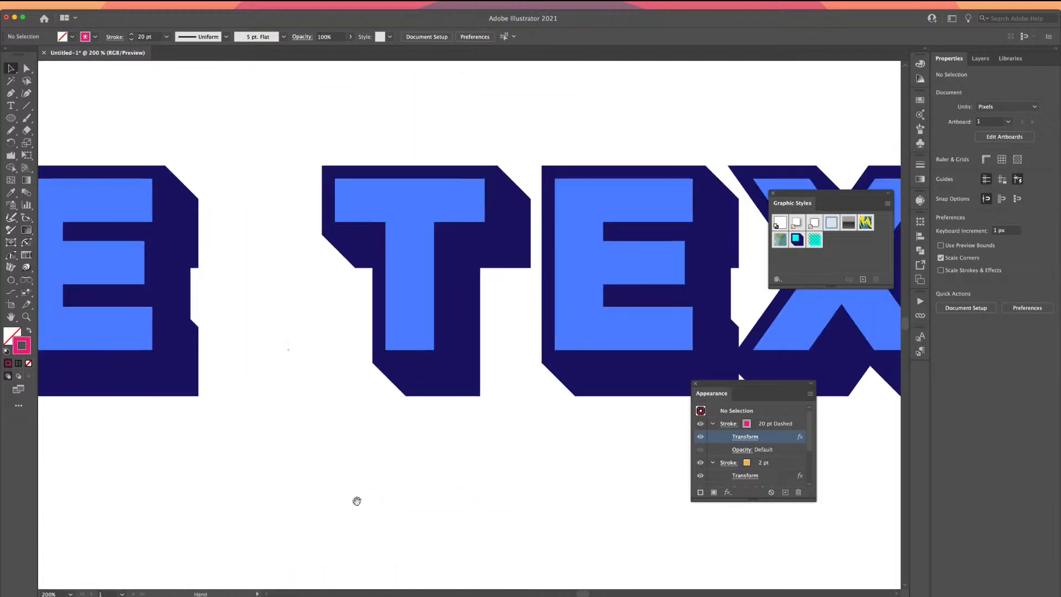
{"action": "left_click_drag", "start_coordinate": [358, 505], "coordinate": [403, 199]}
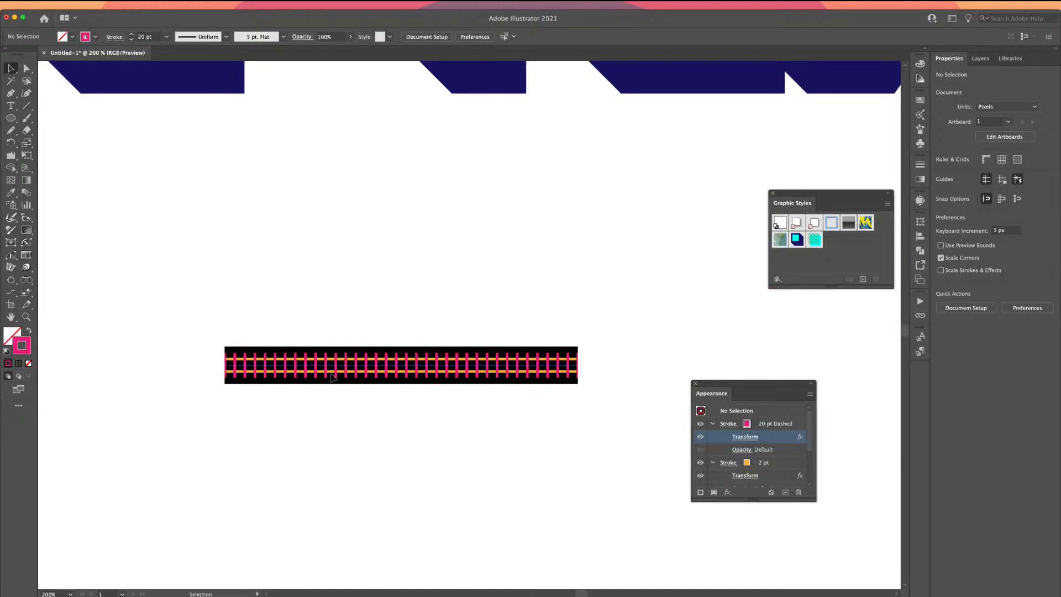
{"action": "key", "text": "a"}
{"action": "key", "text": "super+minus"}
{"action": "key", "text": "v"}
- Move the multi-stroke line about 100 px up and slightly right, closer to the LIVE TEXT lettering, and deselect it
{"action": "left_click", "coordinate": [378, 347]}
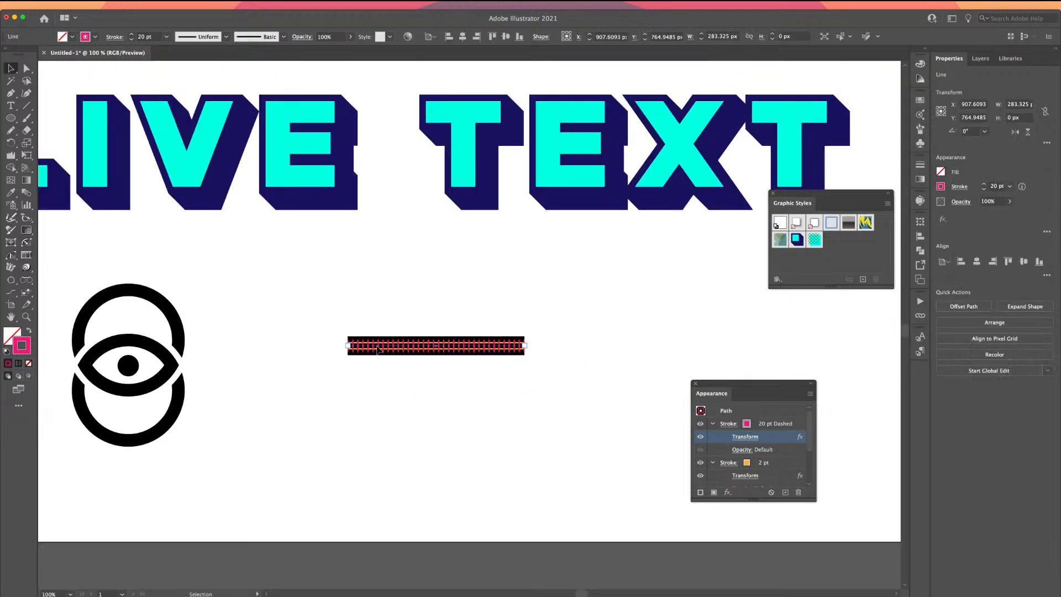
{"action": "left_click_drag", "start_coordinate": [450, 384], "coordinate": [404, 223]}
{"action": "left_click", "coordinate": [372, 287]}
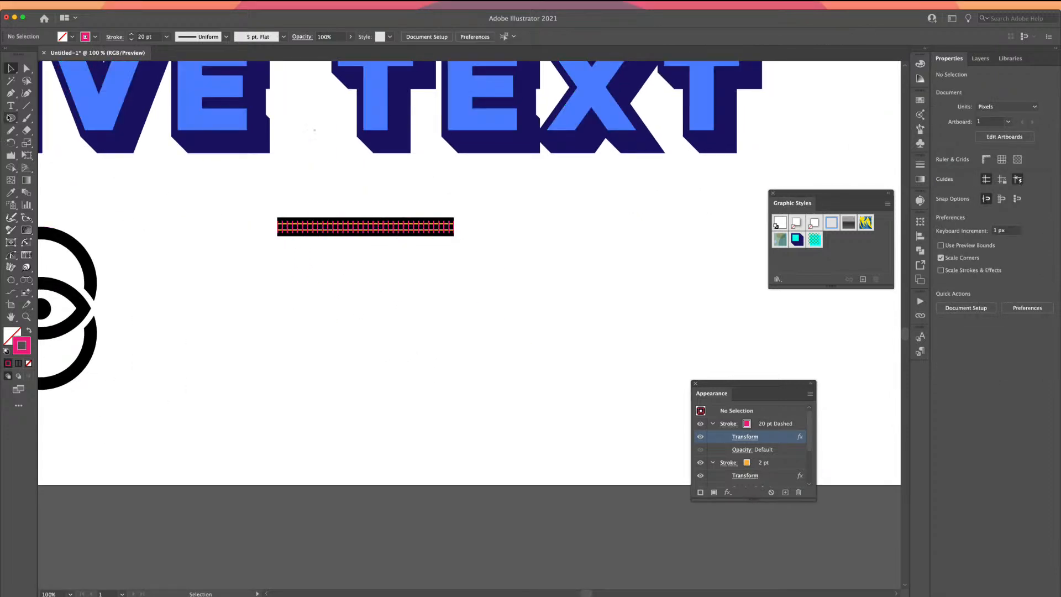
- Draw a circle about 253 px in diameter below the multi-stroke line
{"action": "left_click", "coordinate": [10, 117]}
{"action": "left_click_drag", "start_coordinate": [332, 349], "coordinate": [381, 429]}
{"action": "left_click", "coordinate": [10, 68]}
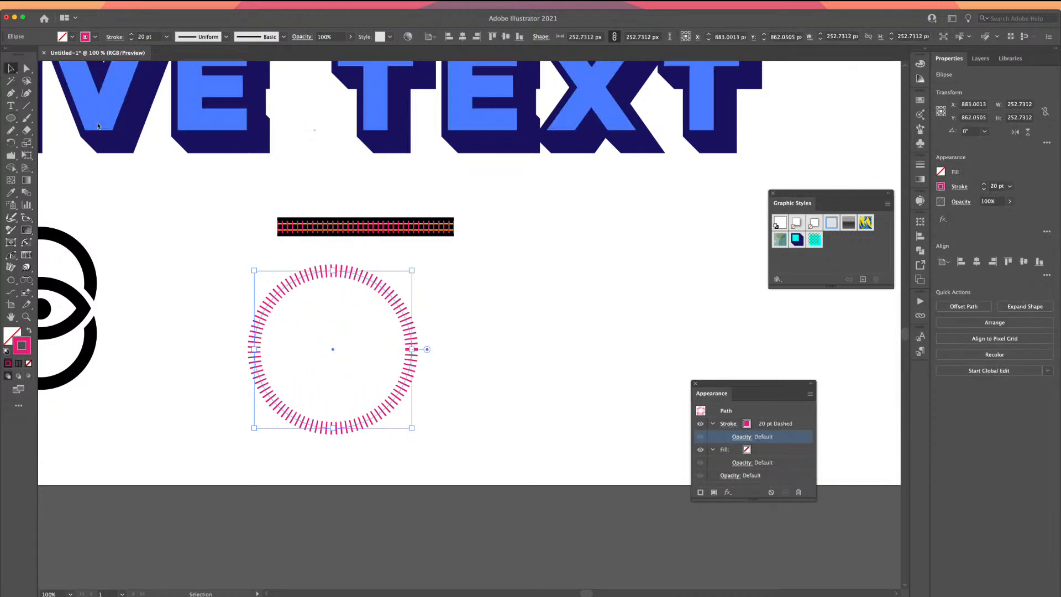
- Save the multi-stroke line's appearance as a new graphic style
{"action": "left_click", "coordinate": [335, 229]}
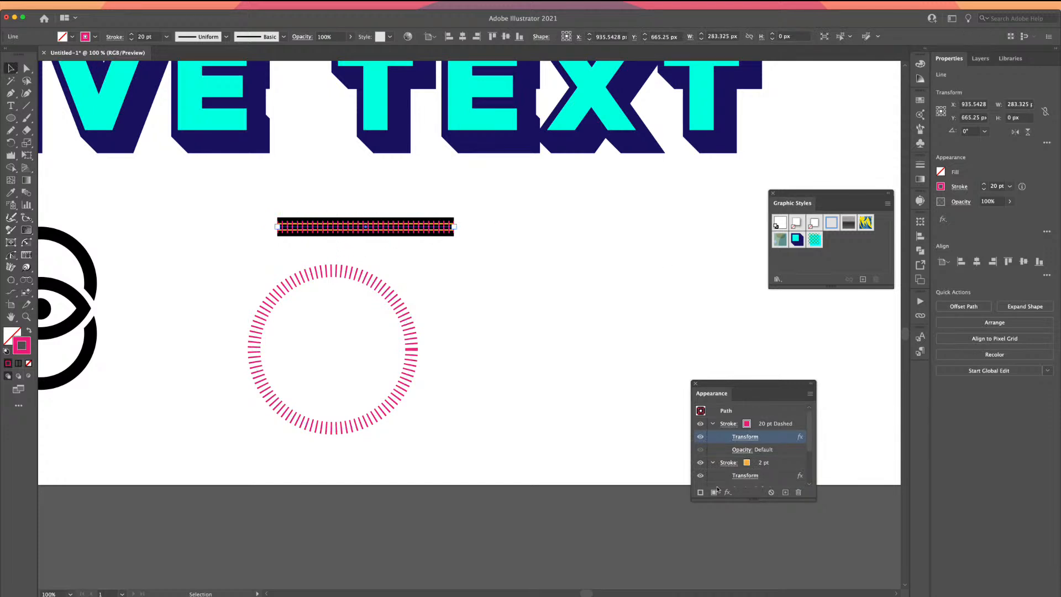
{"action": "left_click", "coordinate": [863, 280]}
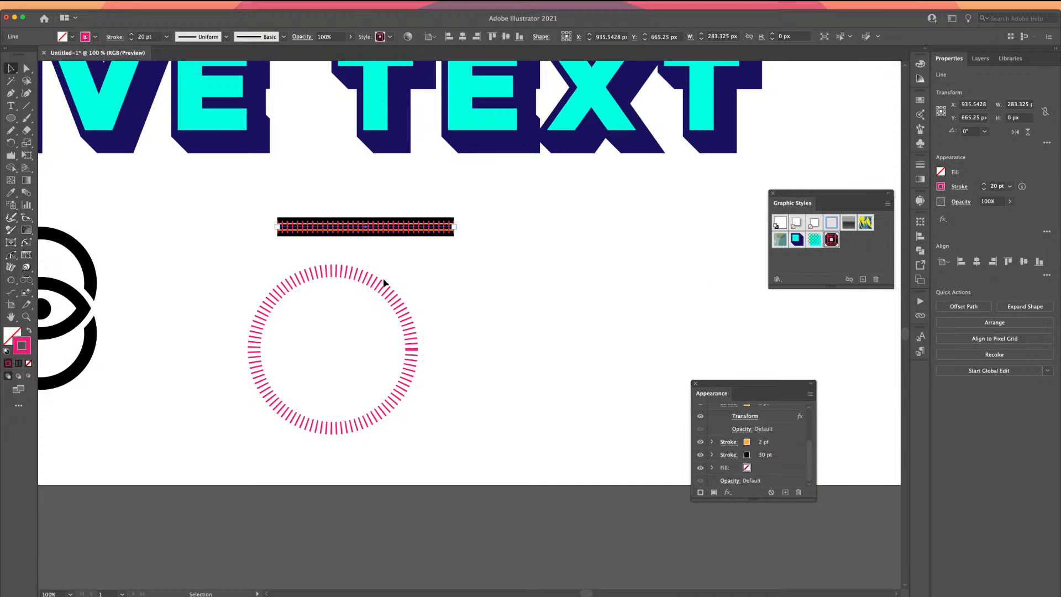
- Apply the multi-stroke line's graphic style to the circle, and delete the circle
{"action": "left_click", "coordinate": [378, 291]}
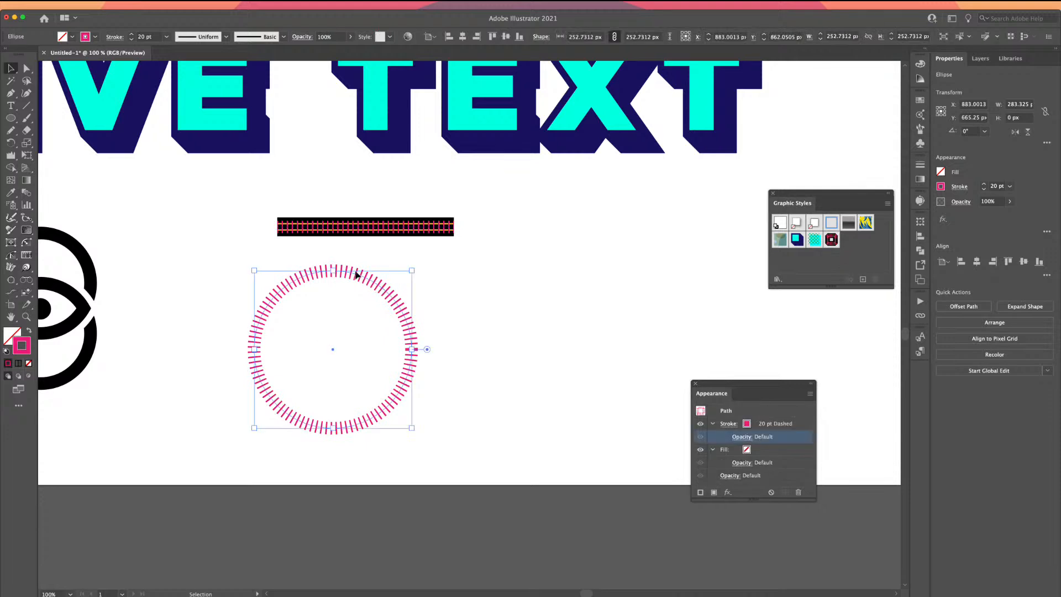
{"action": "left_click", "coordinate": [832, 243]}
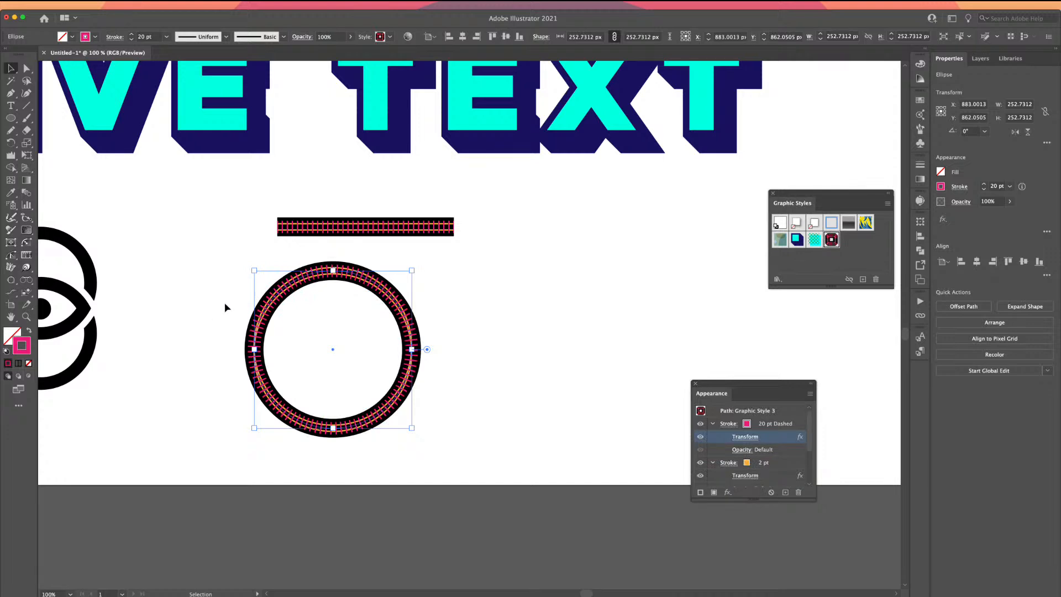
{"action": "key", "text": "Delete"}
- Examine in outline view which parts of the eye artwork are live strokes and which are expanded shapes
{"action": "left_click_drag", "start_coordinate": [220, 227], "coordinate": [431, 269]}
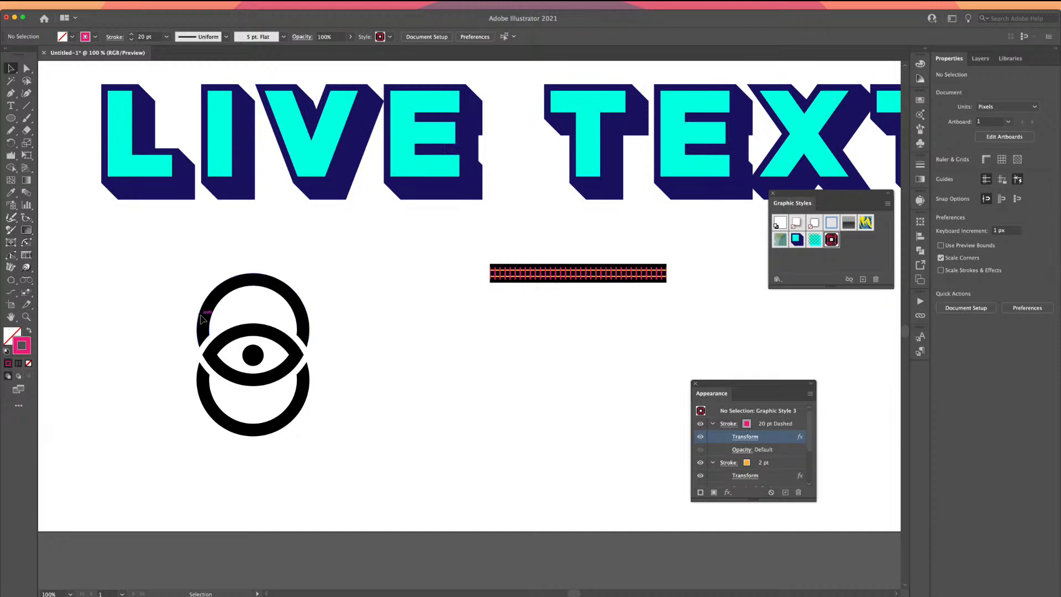
{"action": "key", "text": "d"}
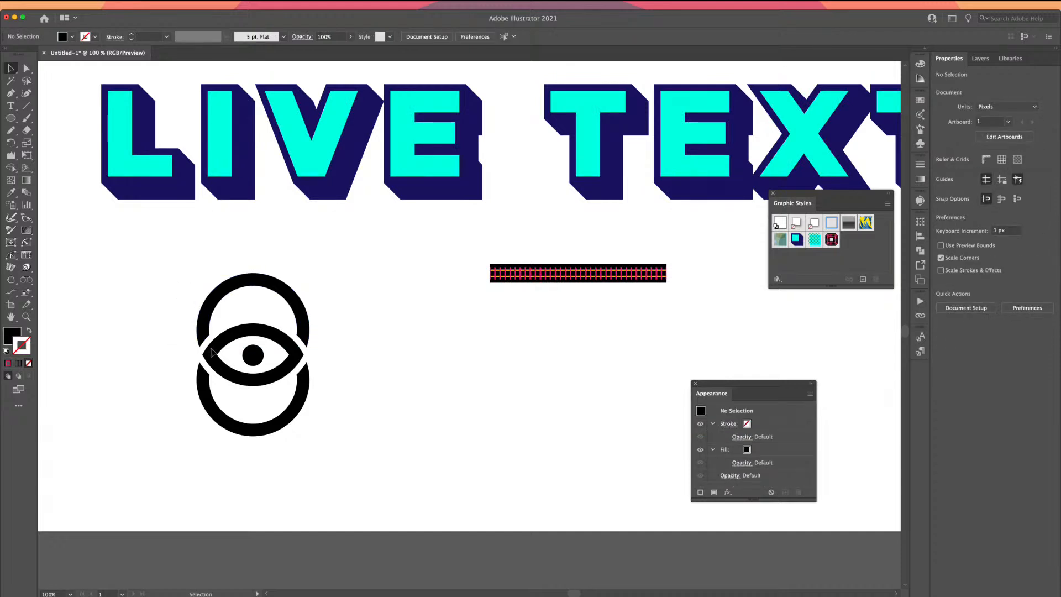
{"action": "left_click", "coordinate": [214, 353]}
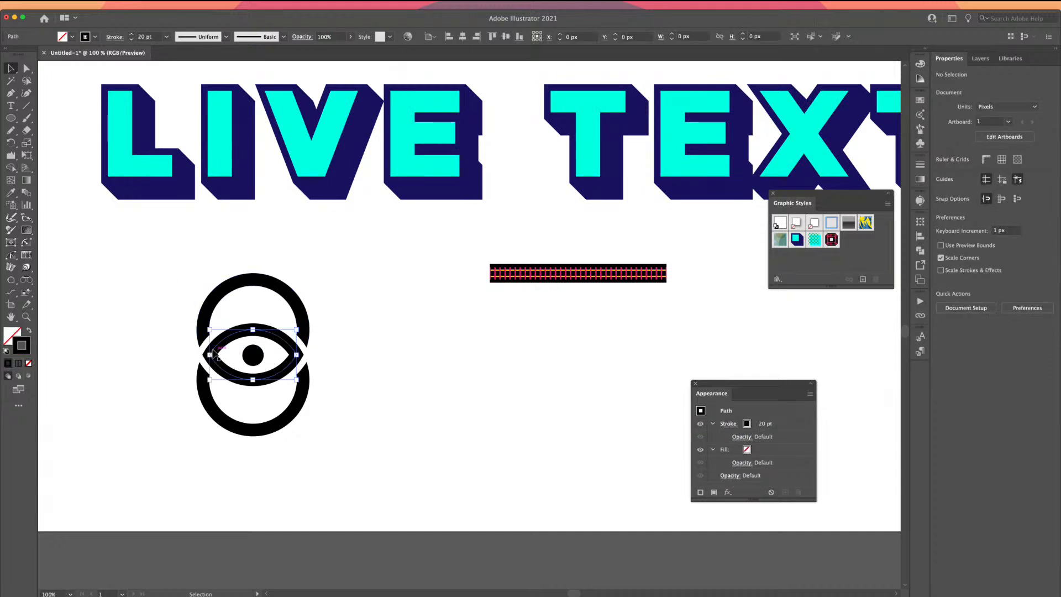
{"action": "left_click", "coordinate": [208, 310]}
{"action": "key", "text": "ctrl+y"}
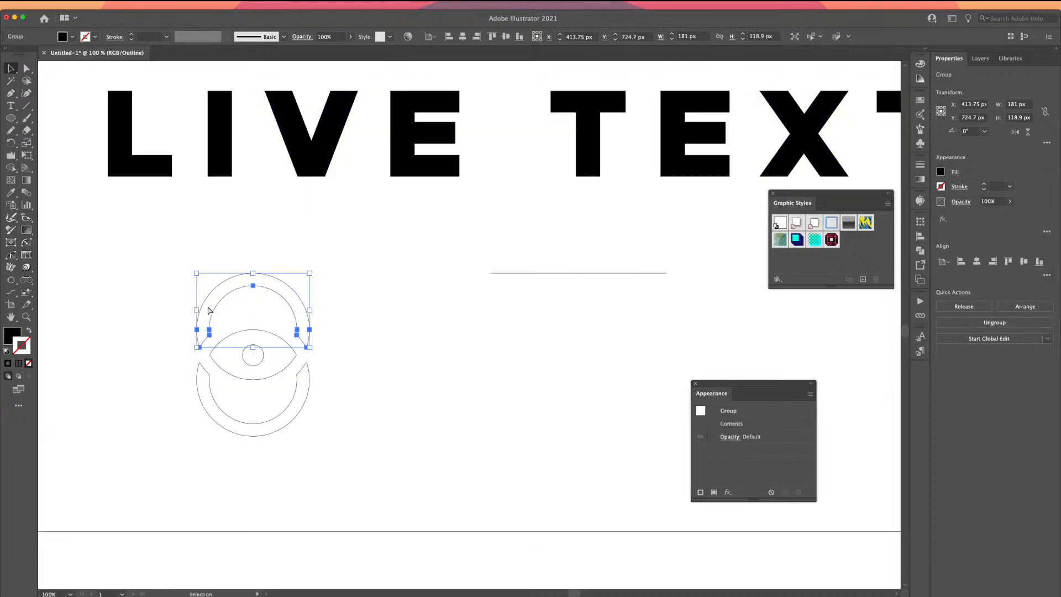
{"action": "key", "text": "ctrl+equal"}
{"action": "left_click_drag", "start_coordinate": [301, 374], "coordinate": [211, 265]}
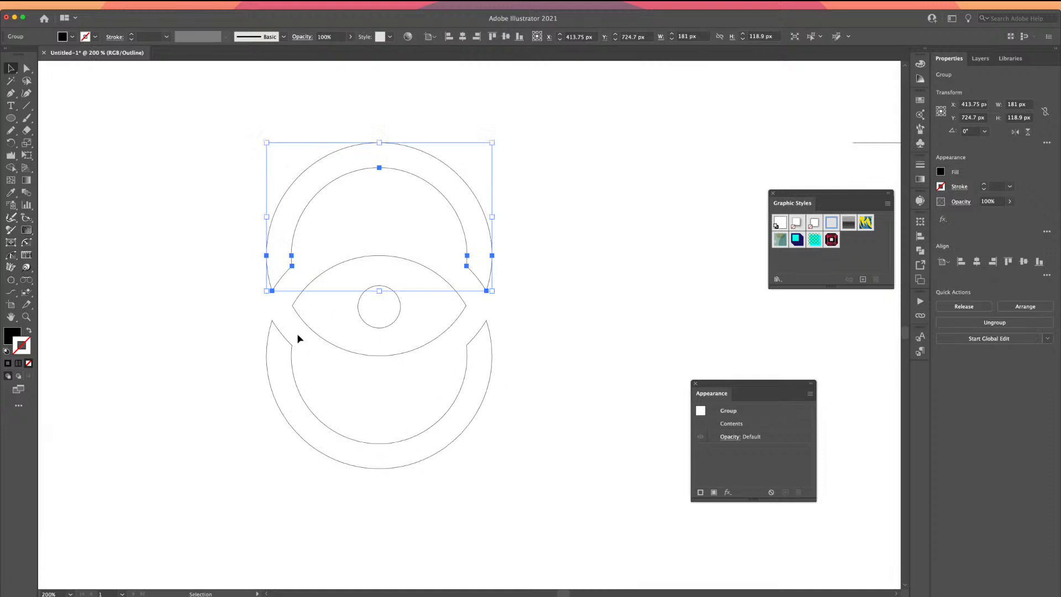
{"action": "left_click", "coordinate": [309, 326]}
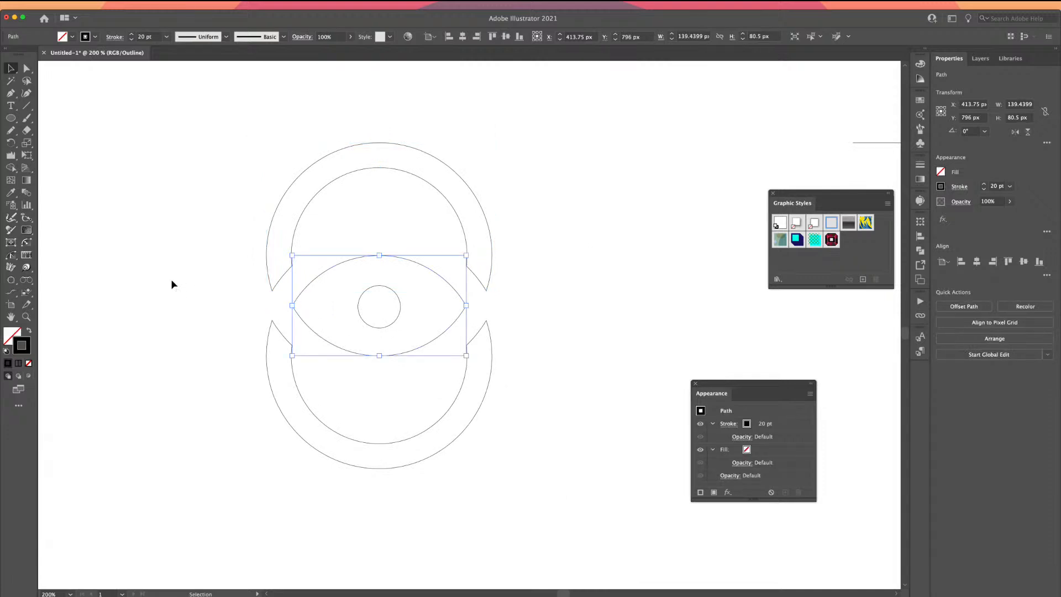
{"action": "key", "text": "super+y"}
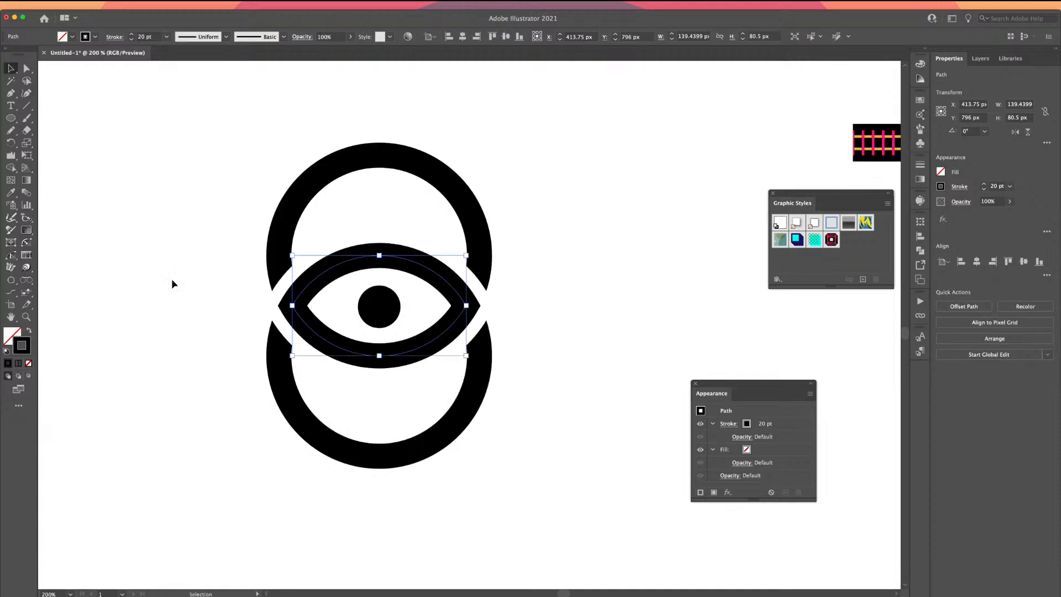
- Try the cyan and navy block-shadow graphic style on the whole eye artwork, and undo it
{"action": "left_click_drag", "start_coordinate": [192, 161], "coordinate": [541, 411]}
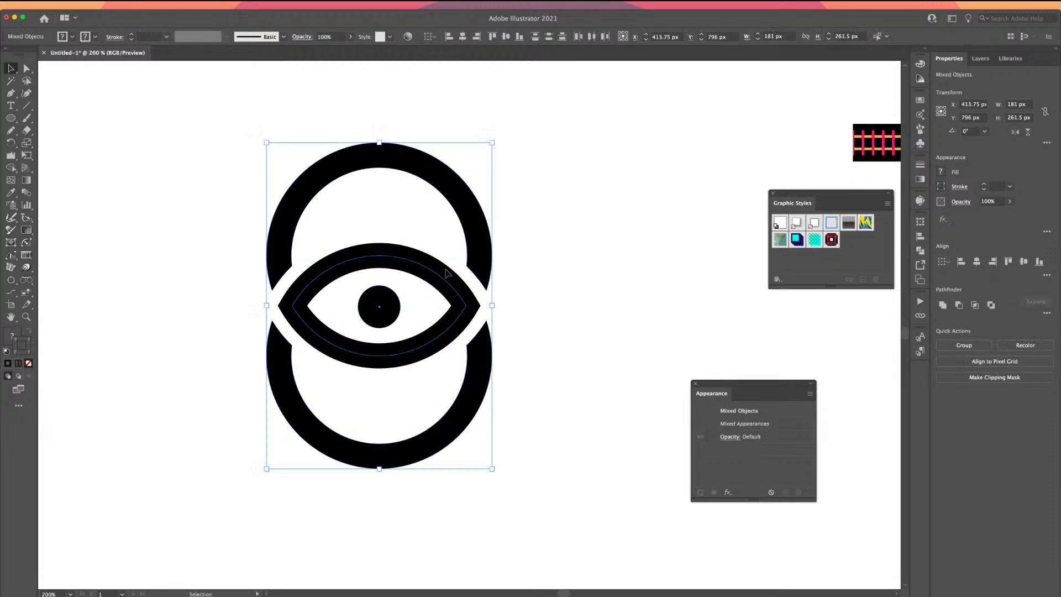
{"action": "left_click", "coordinate": [797, 239]}
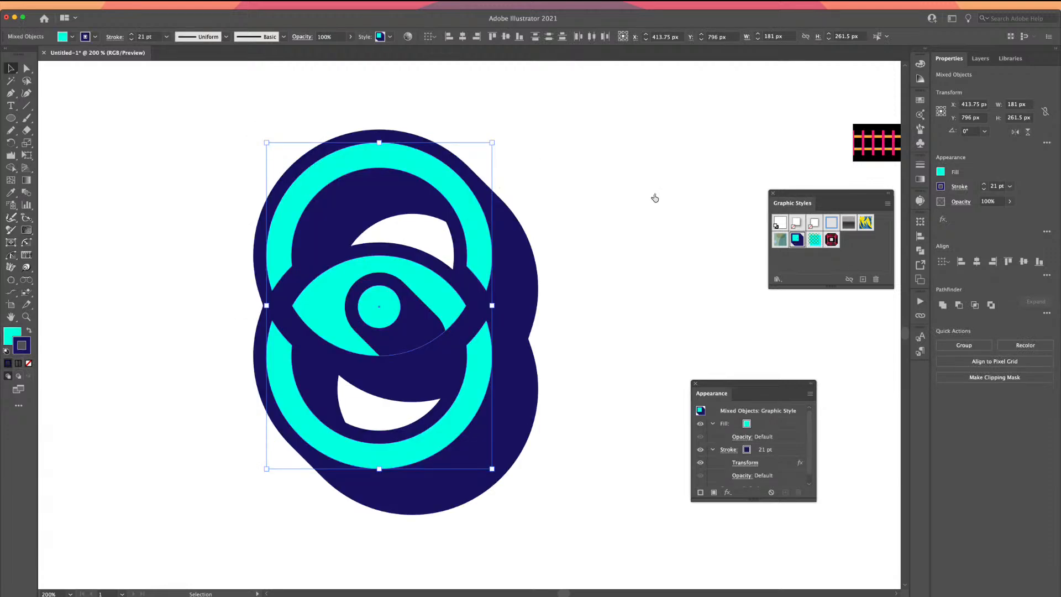
{"action": "key", "text": "ctrl+z"}
{"action": "left_click", "coordinate": [198, 271]}
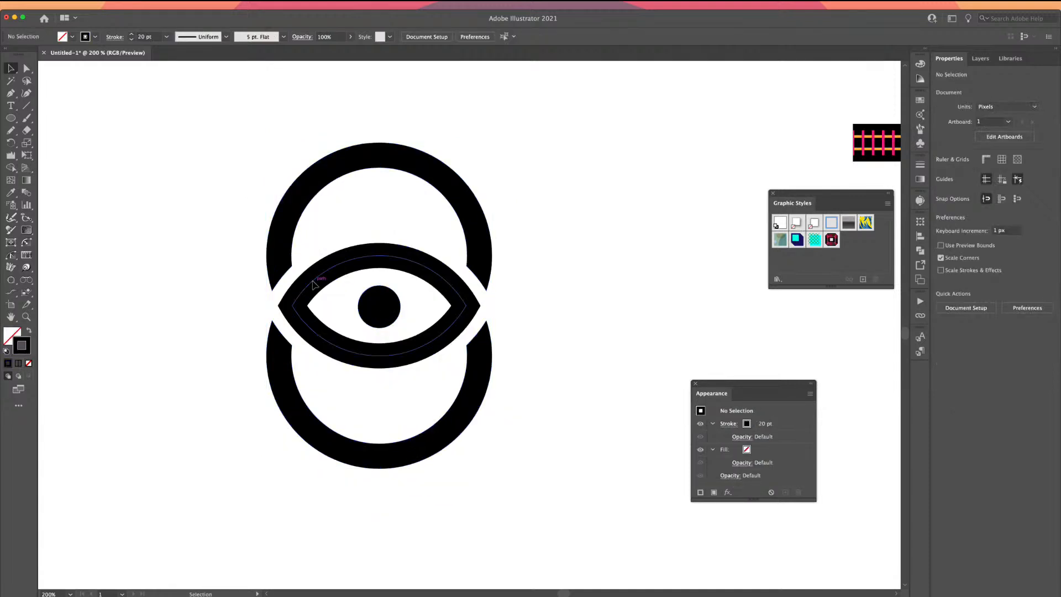
- Convert the 20 pt stroke of the eye-shaped path into a filled shape with Outline Stroke
{"action": "left_click", "coordinate": [313, 285]}
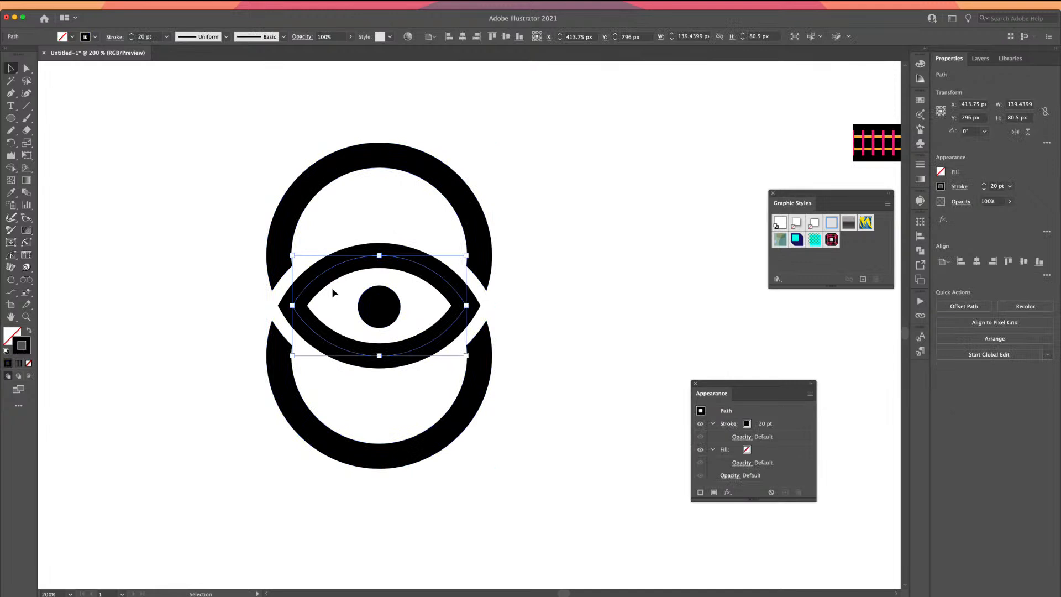
{"action": "left_click", "coordinate": [102, 5]}
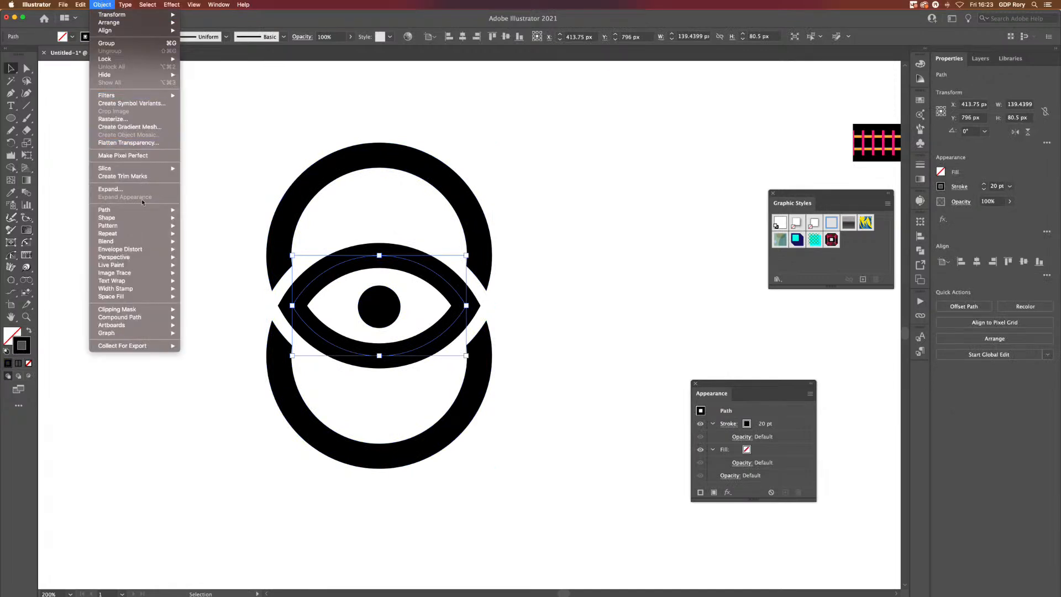
{"action": "mouse_move", "coordinate": [144, 214]}
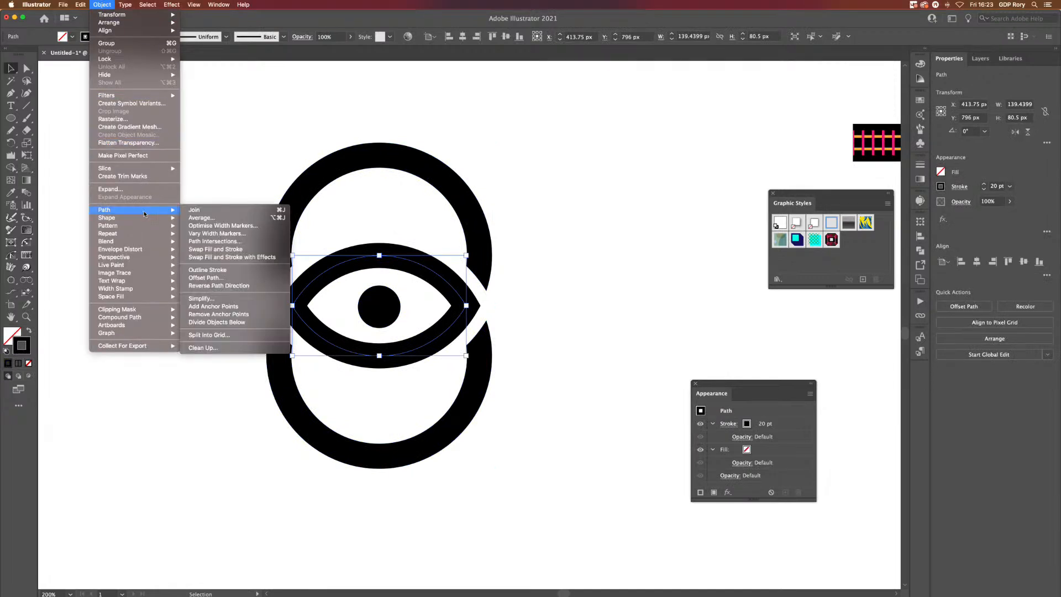
{"action": "left_click", "coordinate": [216, 272]}
- Apply the cyan and navy block-shadow graphic style to all parts of the eye artwork and deselect it
{"action": "left_click_drag", "start_coordinate": [211, 194], "coordinate": [536, 383]}
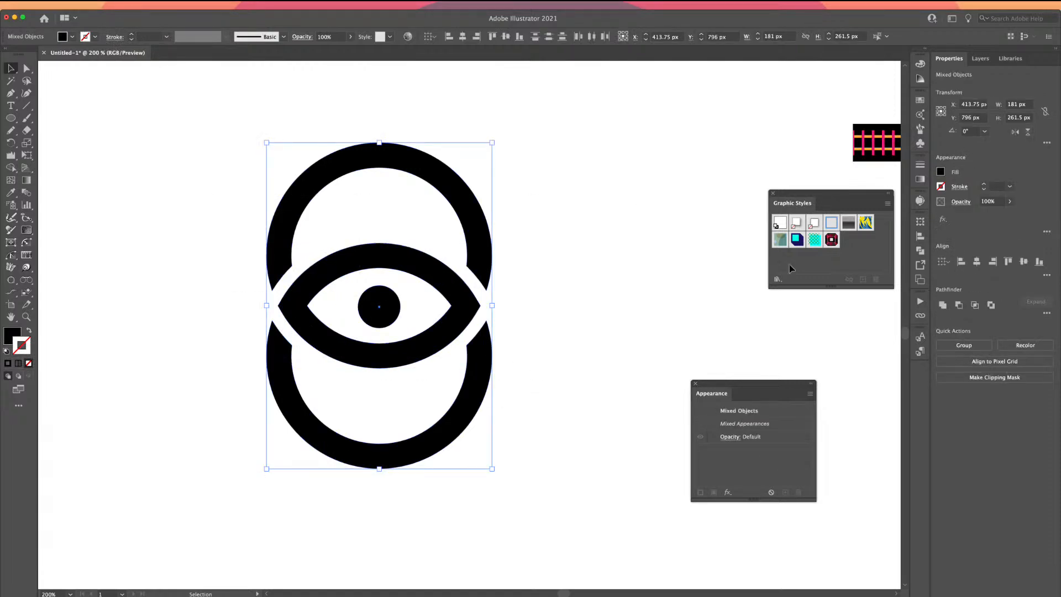
{"action": "left_click", "coordinate": [797, 240]}
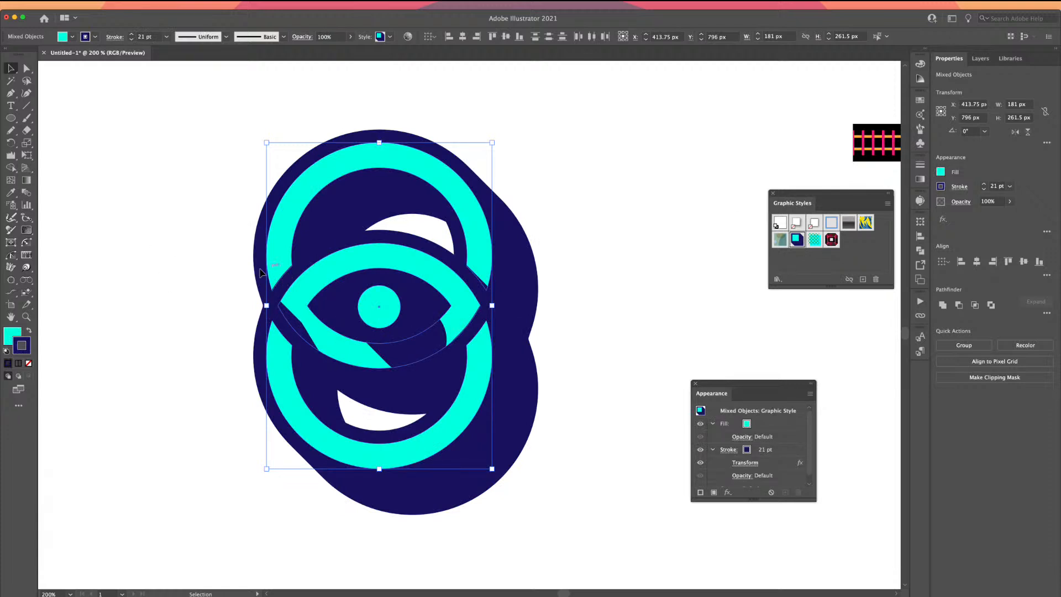
{"action": "left_click", "coordinate": [229, 270]}
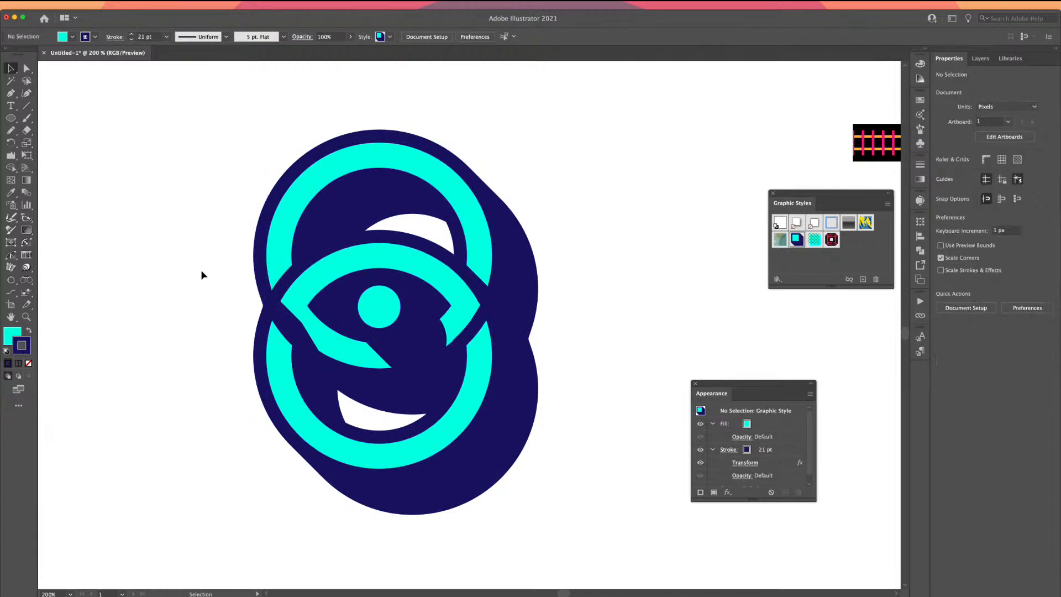
- Undo the last graphic style application and combine all parts of the eye artwork into one compound path
{"action": "key", "text": "ctrl+z"}
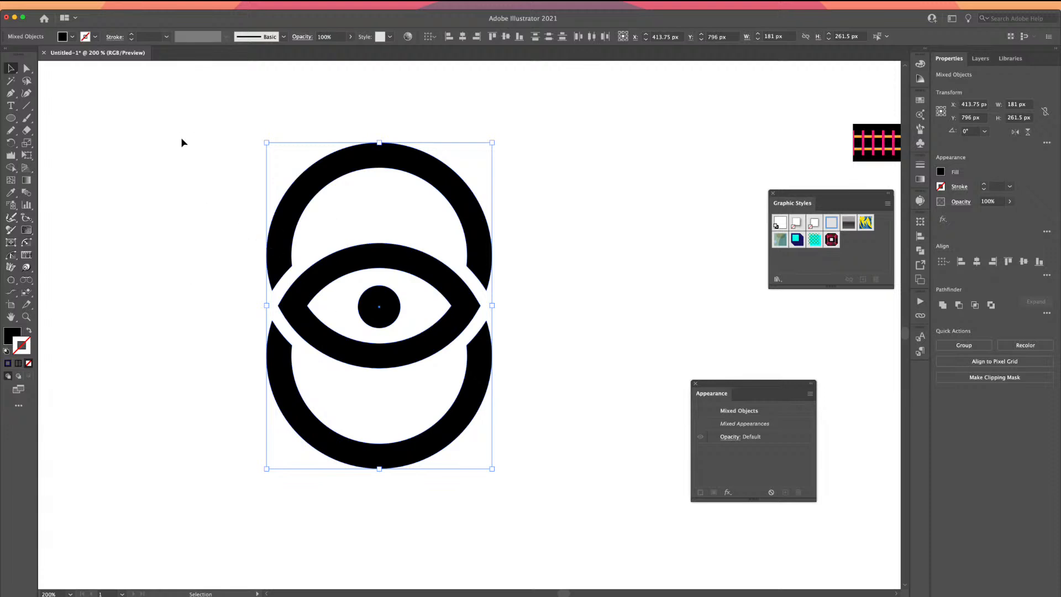
{"action": "left_click", "coordinate": [105, 5]}
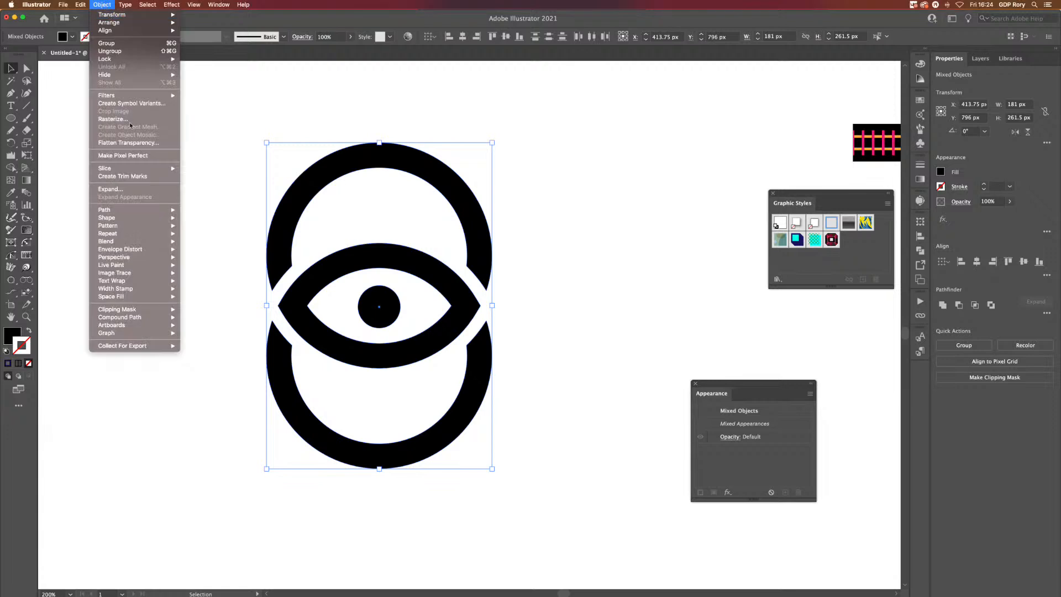
{"action": "mouse_move", "coordinate": [145, 318]}
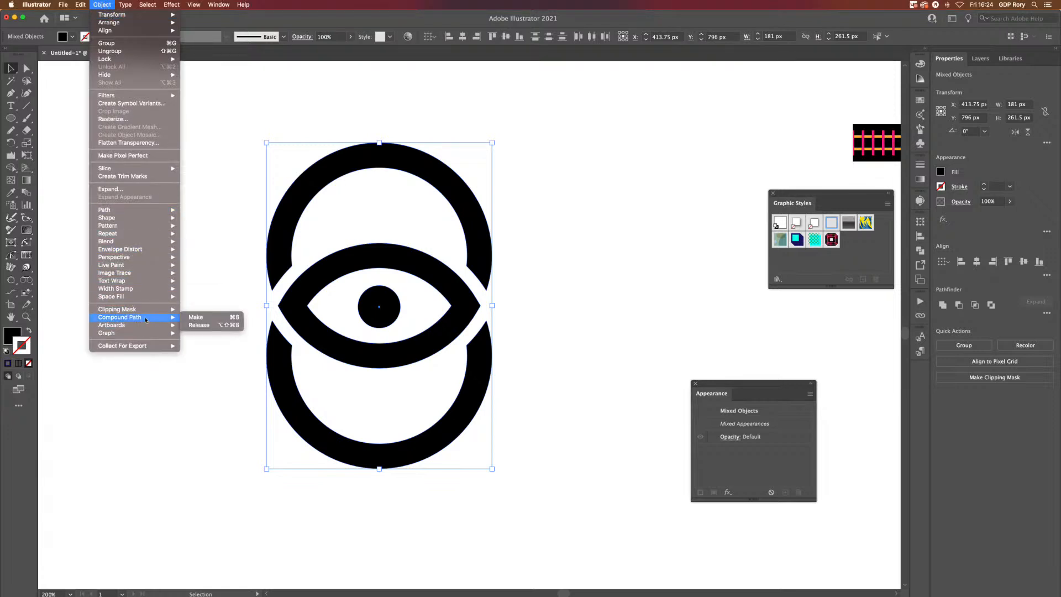
{"action": "left_click", "coordinate": [207, 319]}
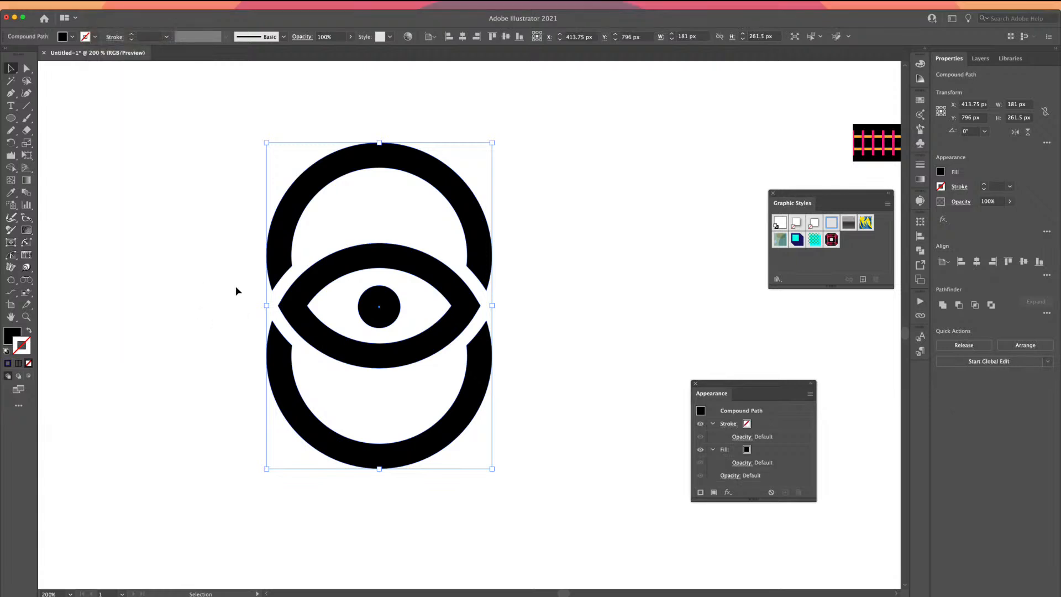
- Apply the cyan and navy block-shadow graphic style to the eye's compound path and deselect it
{"action": "left_click", "coordinate": [797, 239]}
{"action": "left_click", "coordinate": [167, 310]}
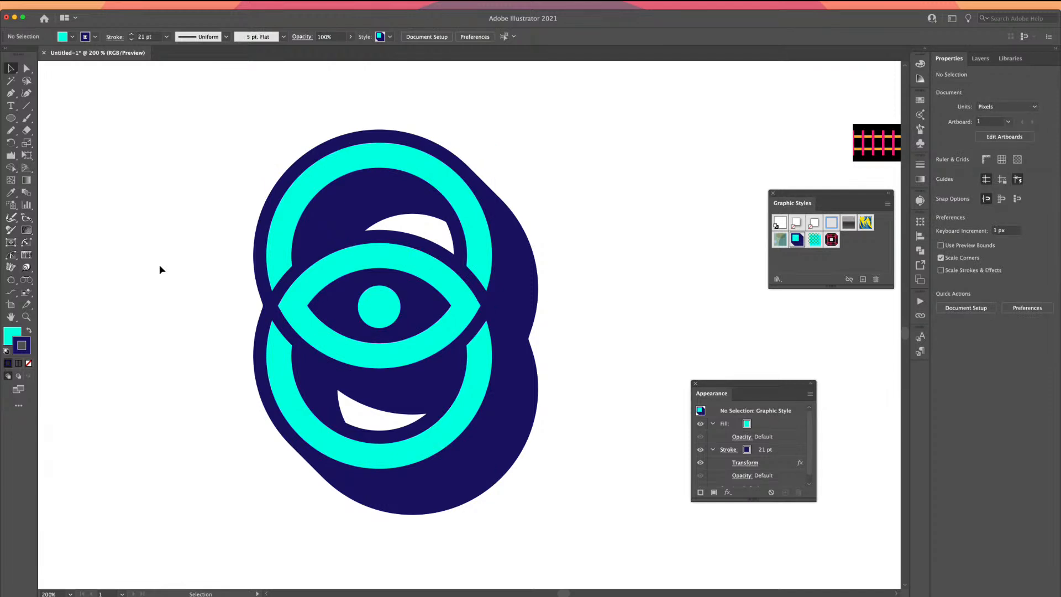
- Change the fill of the eye artwork from the block-shadow style to the magenta swatch and deselect it
{"action": "key", "text": "super+minus"}
{"action": "key", "text": "super+minus"}
{"action": "key", "text": "super+minus"}
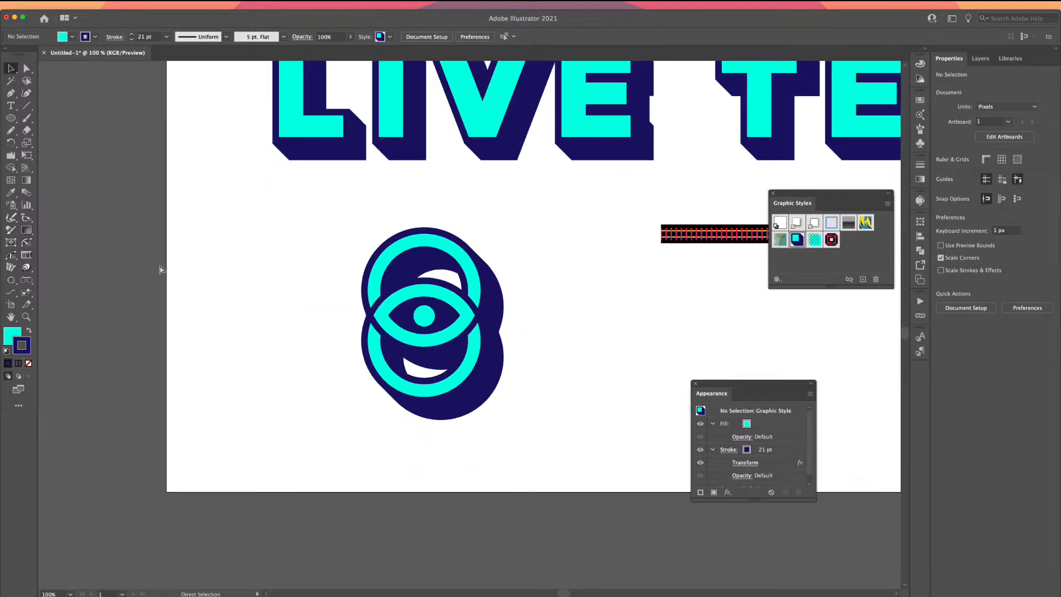
{"action": "left_click_drag", "start_coordinate": [475, 254], "coordinate": [343, 296]}
{"action": "left_click", "coordinate": [294, 329]}
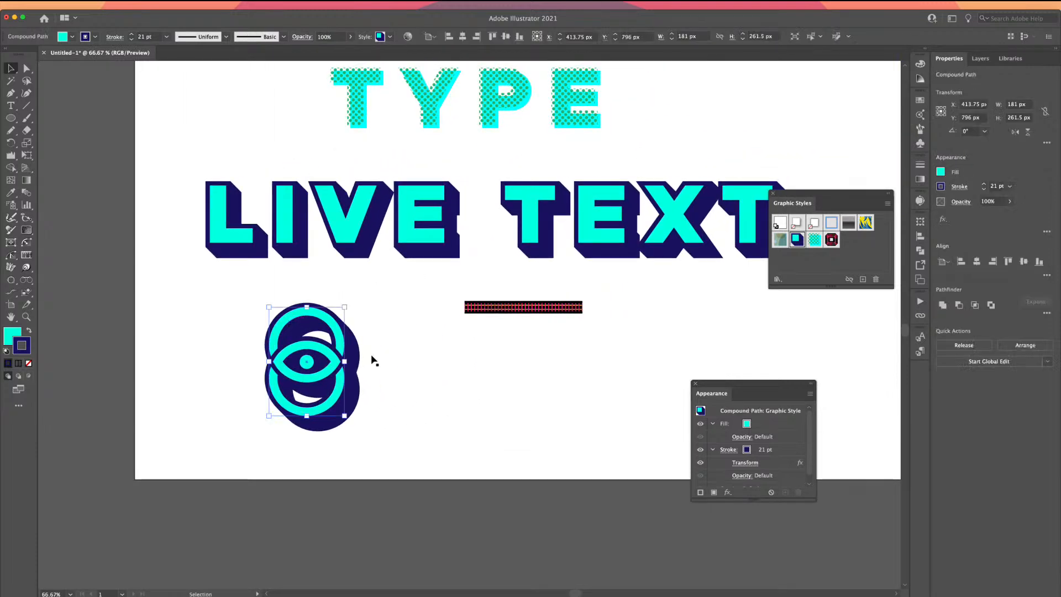
{"action": "left_click", "coordinate": [72, 37]}
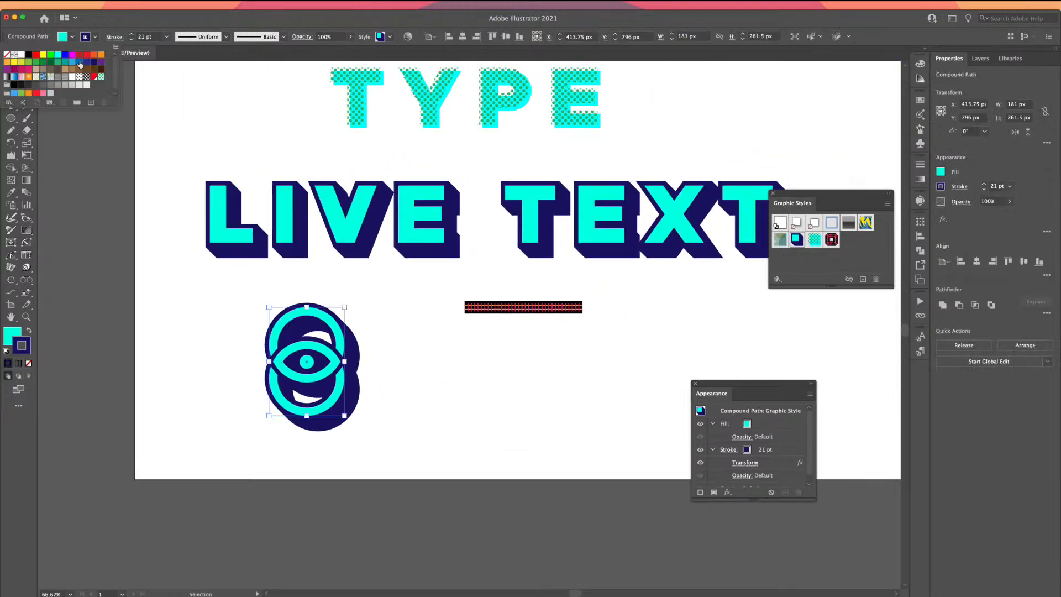
{"action": "left_click", "coordinate": [72, 55]}
{"action": "left_click", "coordinate": [219, 394]}
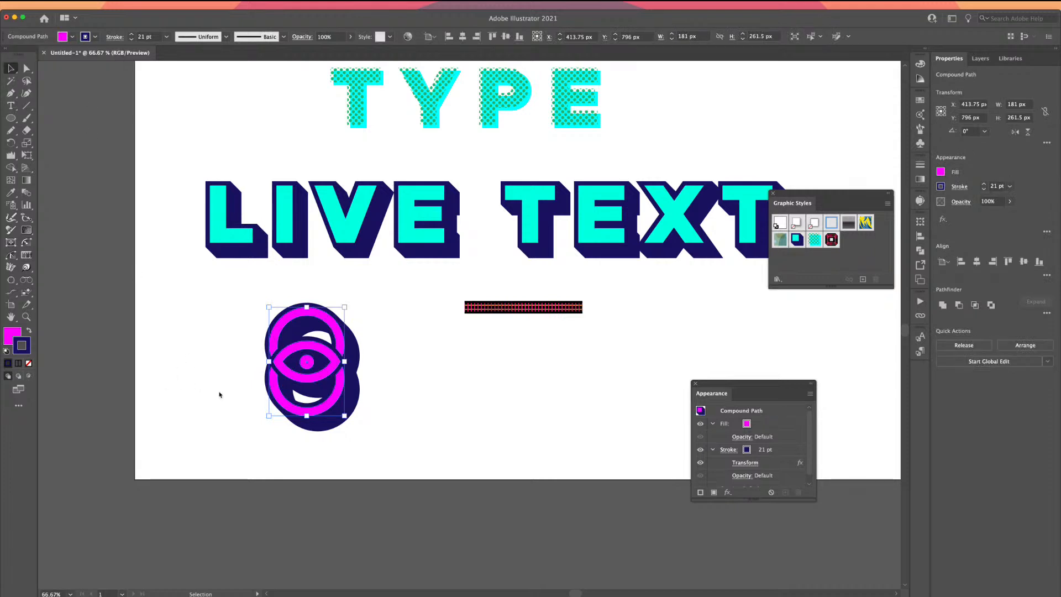
{"action": "left_click", "coordinate": [206, 380]}
{"action": "left_click_drag", "start_coordinate": [426, 382], "coordinate": [389, 436]}
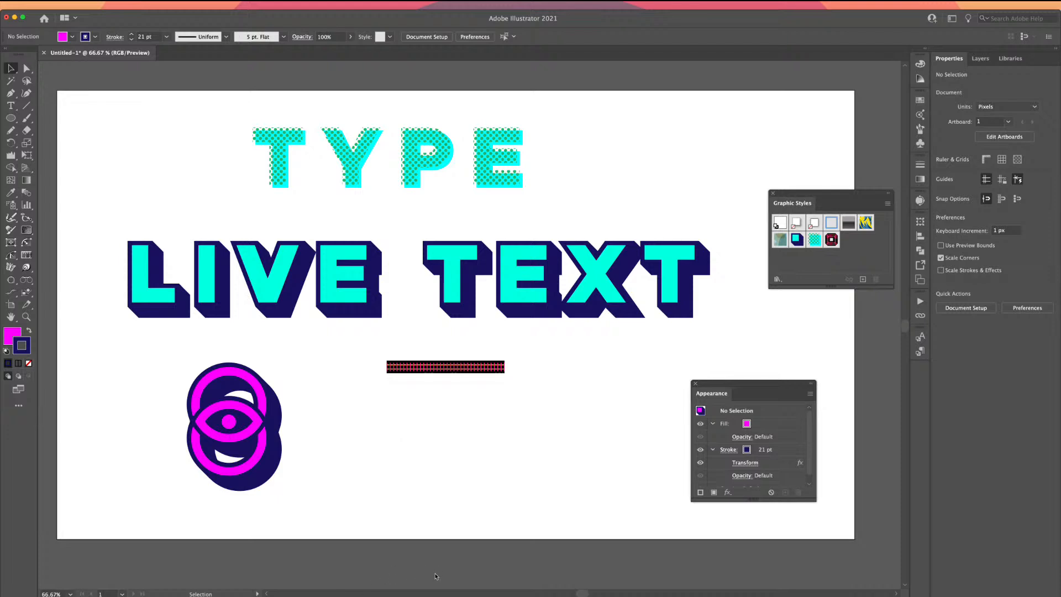
{"action": "key", "text": "super+Tab"}
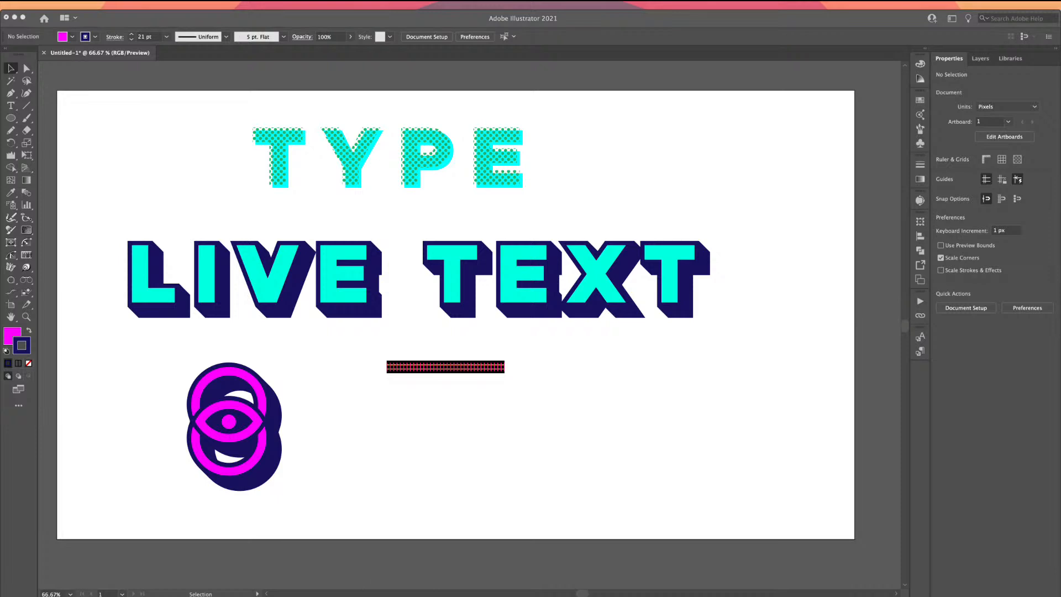